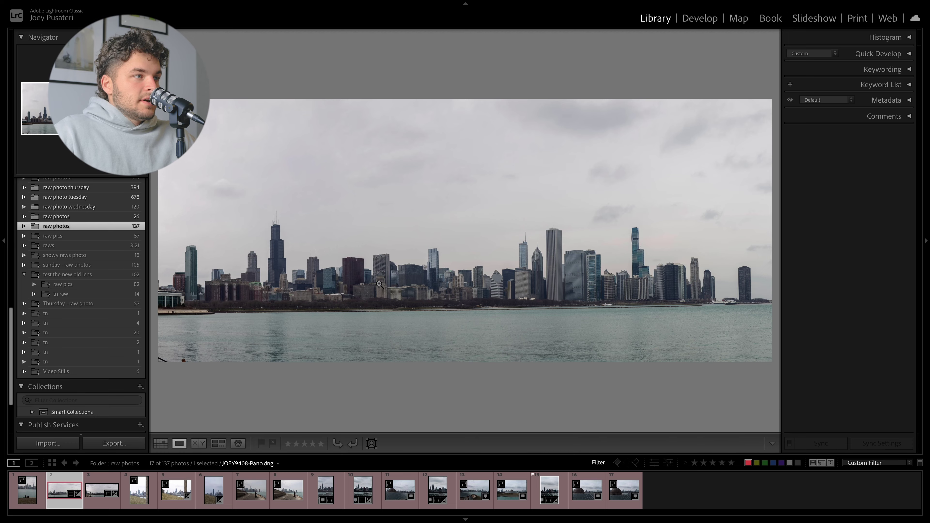
- Inspect the downtown towers in the lakefront skyline panorama at close range
left_click_drag(390, 268, 566, 252)
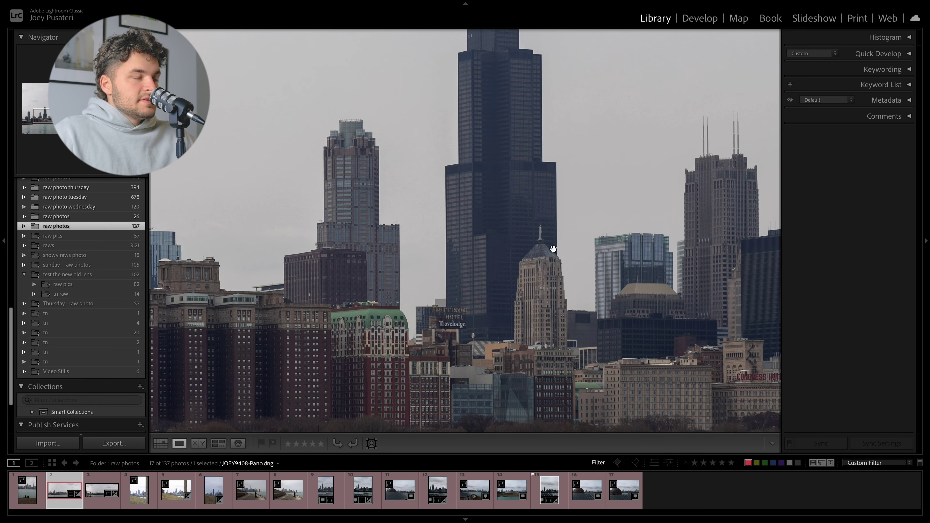
left_click(566, 252)
left_click(299, 303)
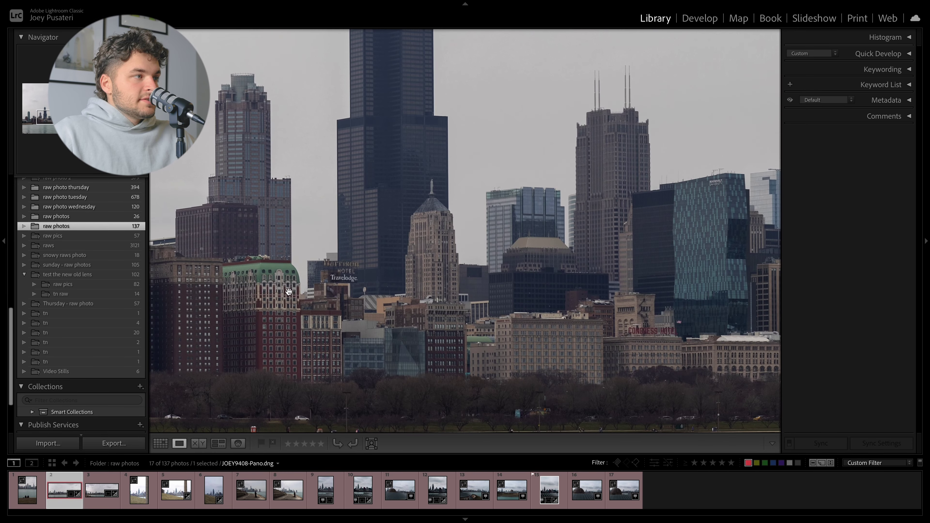
left_click(382, 303)
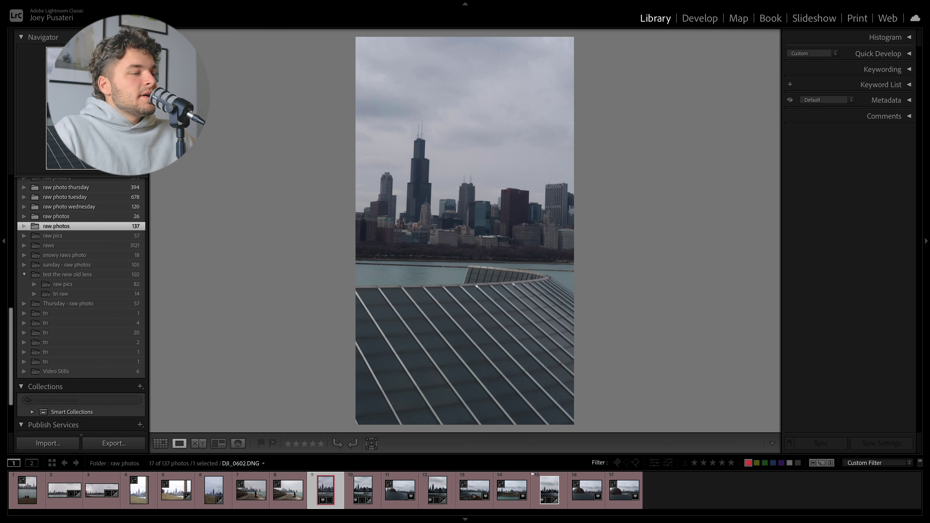
- Browse the drone skyline photos from DJI_0602.DNG through DJI_0648.DNG to compare the edited and unedited shots
key("Right")
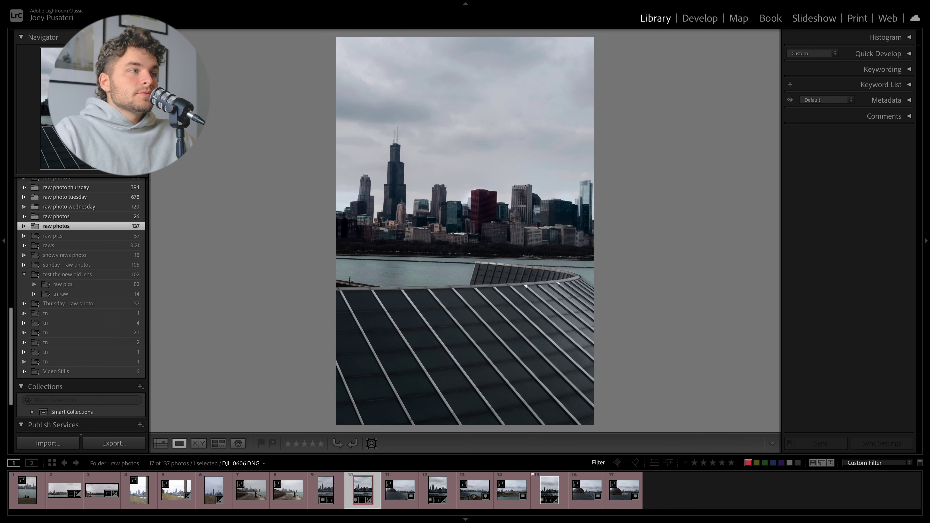
key("Right")
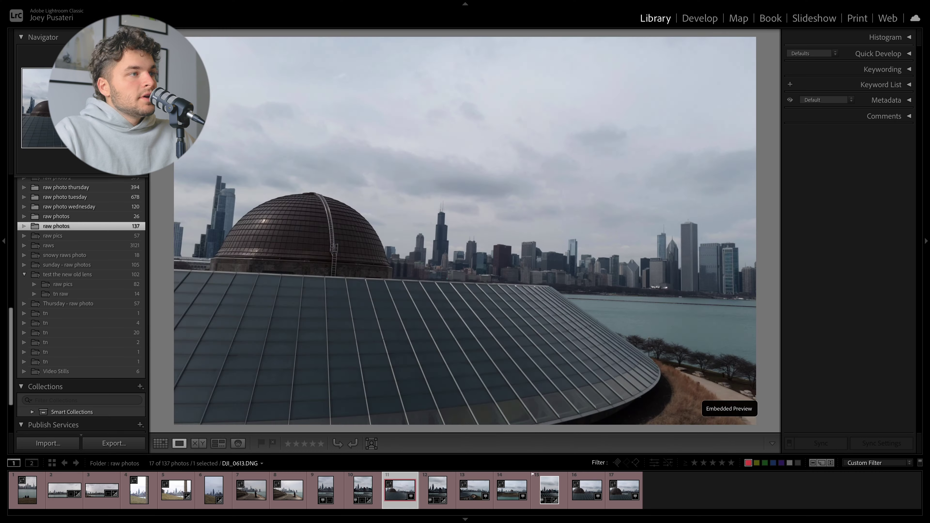
key("Right")
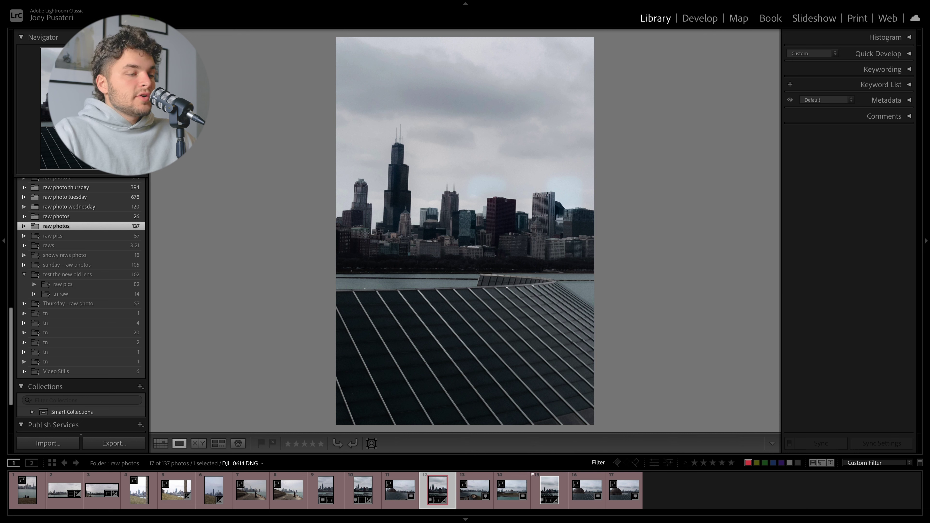
key("Right")
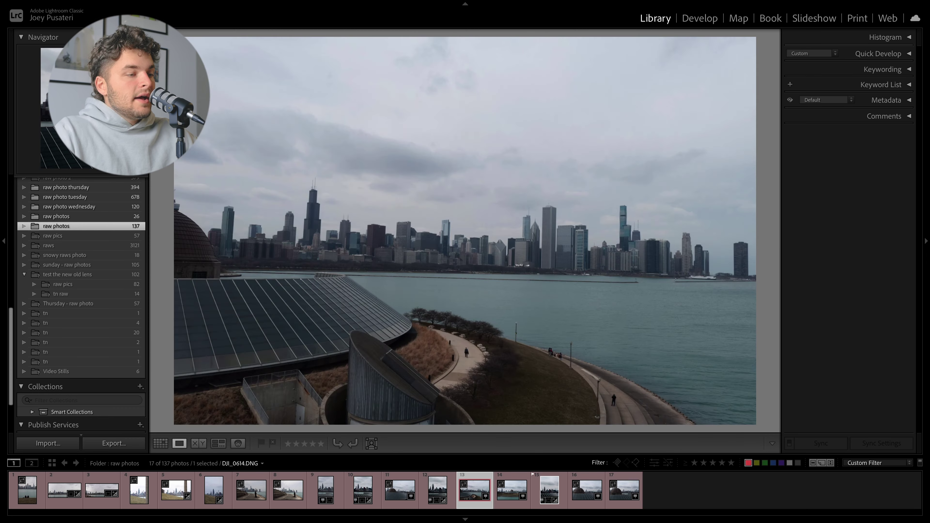
key("Right")
key("Right")
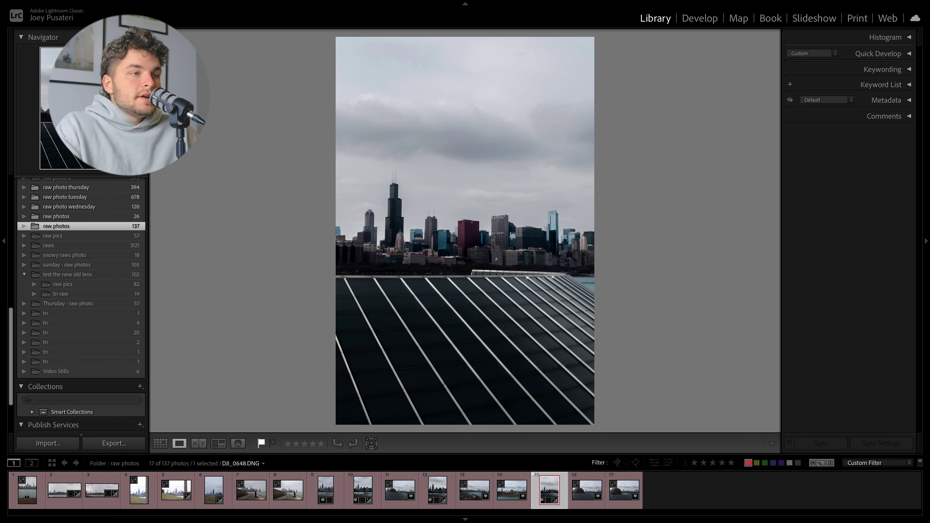
- Go back to the portrait skyline photo DJI_0614.DNG and reset all its develop adjustments
key("Left")
key("Left")
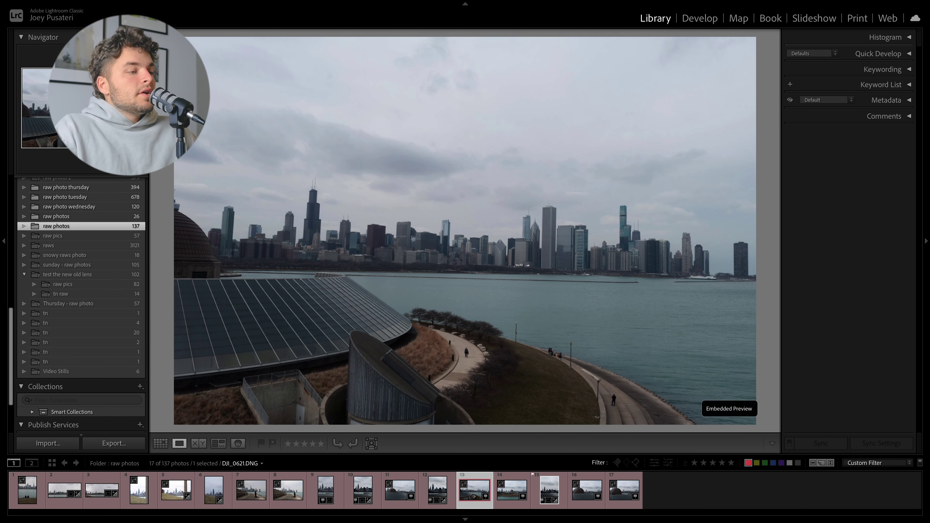
key("Left")
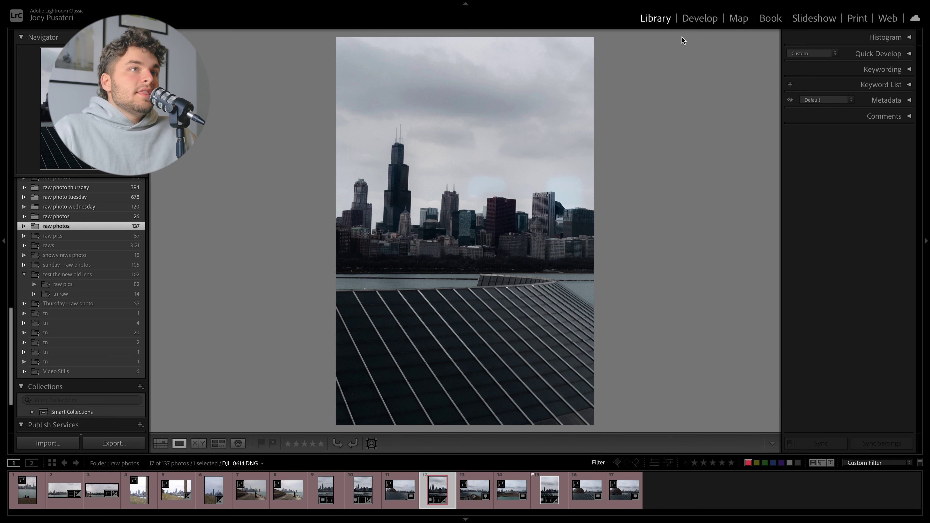
left_click(695, 24)
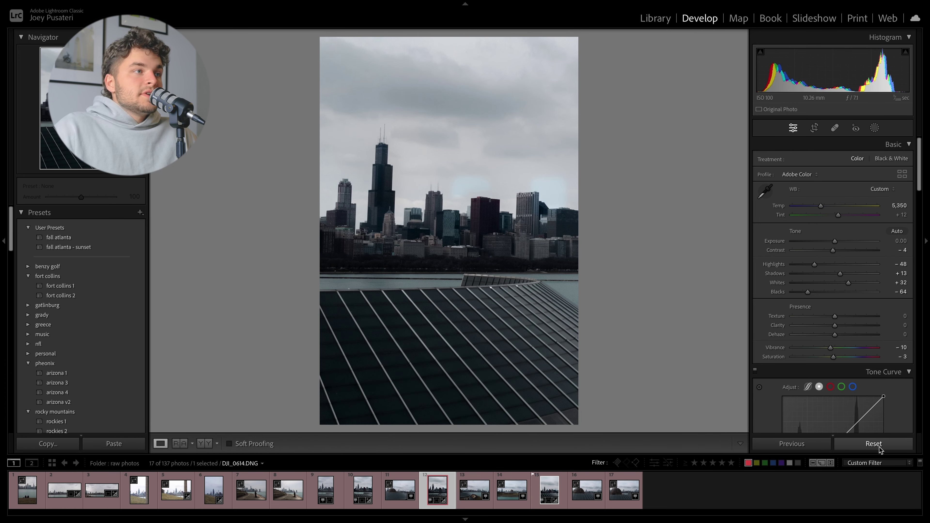
left_click(877, 444)
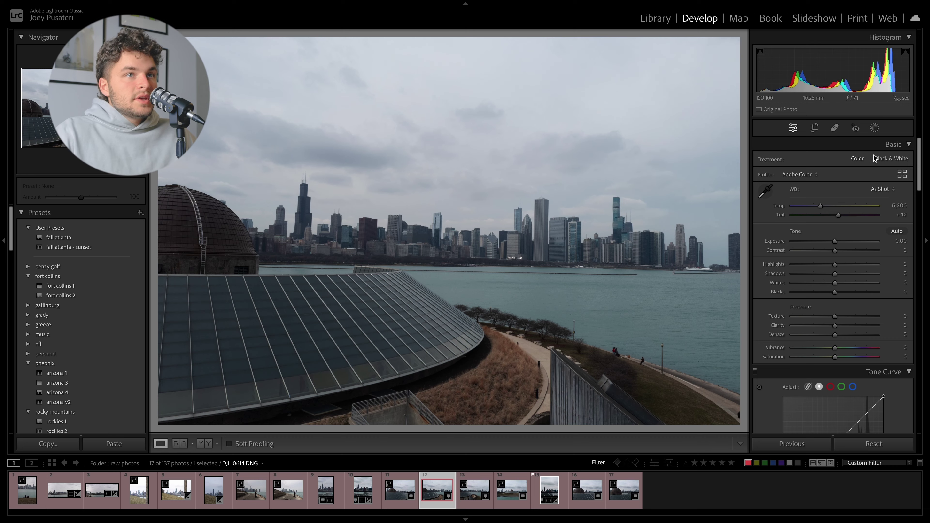
- Crop the photo at its original aspect ratio to cut the walkway foreground, and straighten it to an angle of -0.89
left_click(815, 129)
left_click_drag(440, 424, 449, 385)
left_click_drag(512, 319, 523, 318)
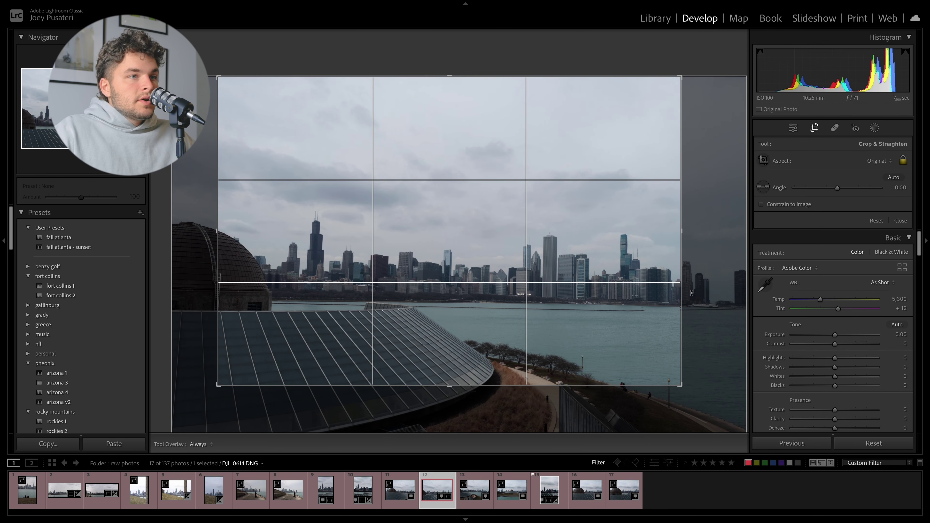
left_click_drag(713, 349, 706, 342)
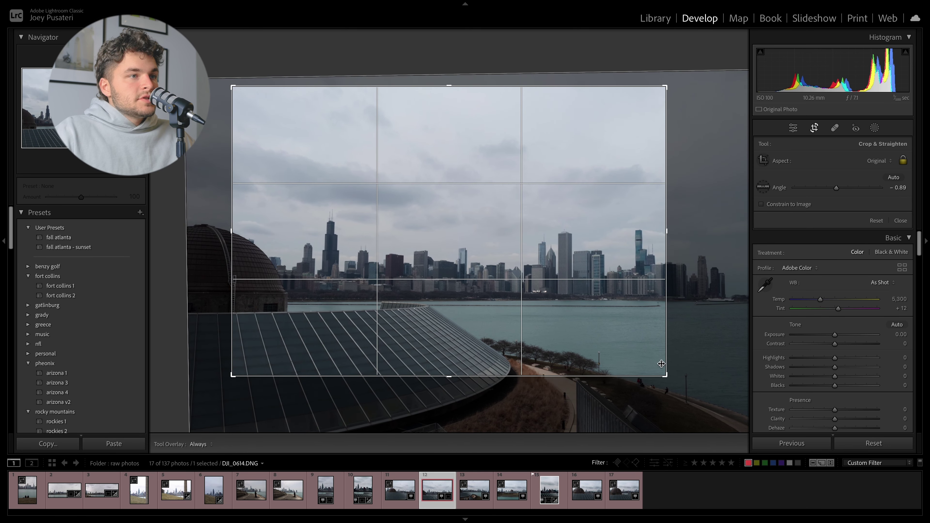
key("Return")
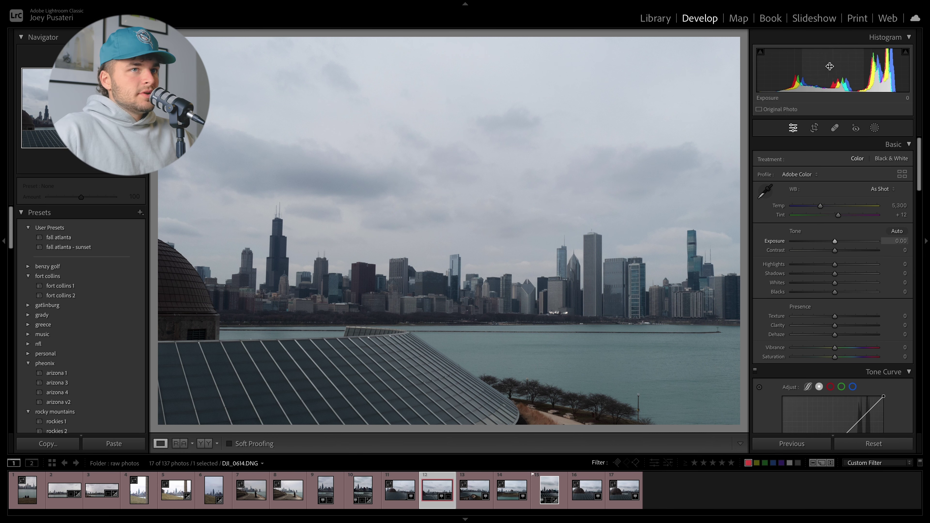
- Tighten the landscape crop around the dome and the tallest skyscraper, keeping the original aspect ratio
left_click(812, 128)
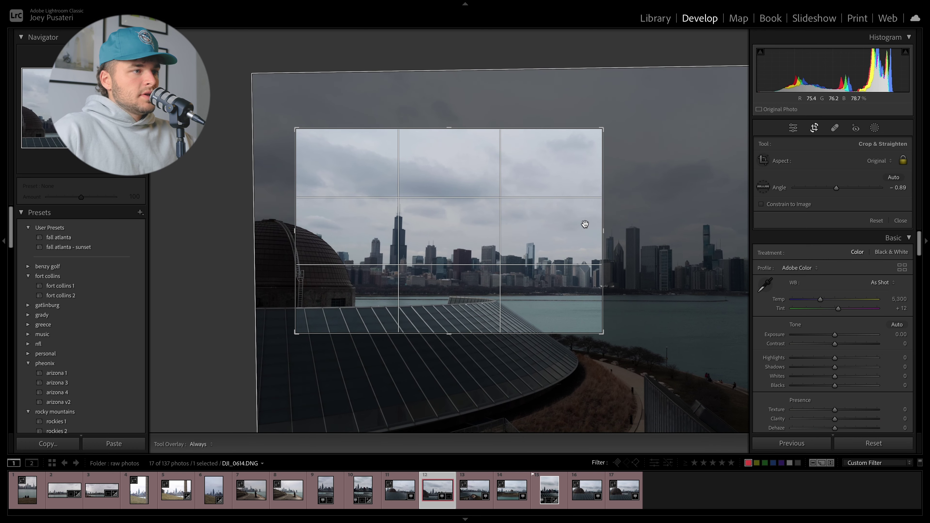
key("Return")
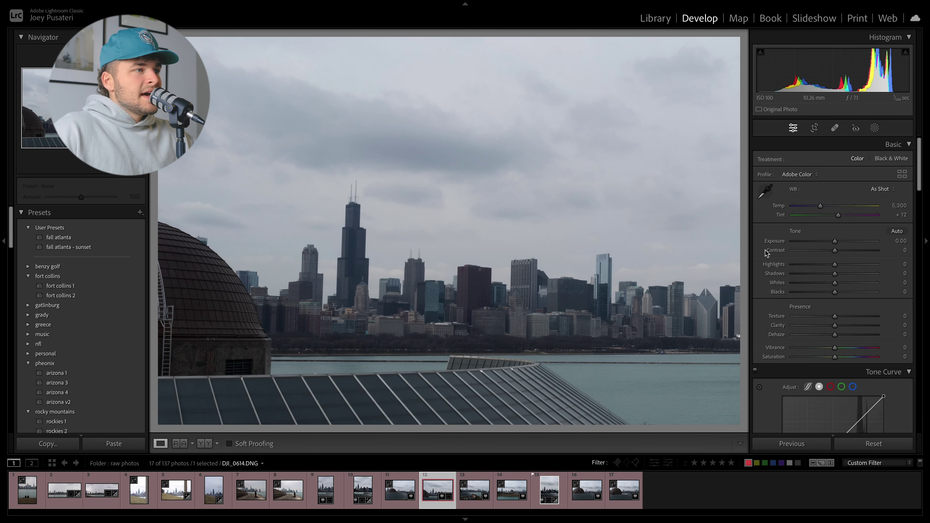
left_click(813, 128)
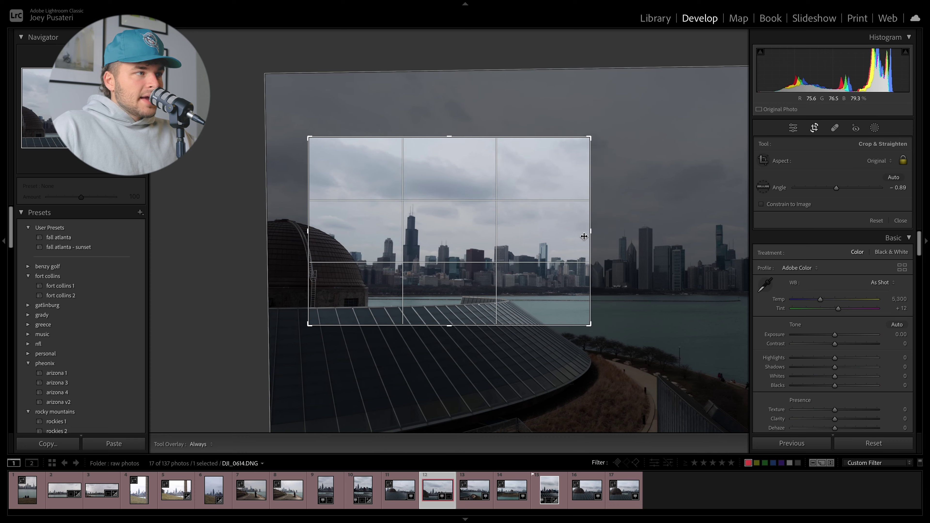
key("Return")
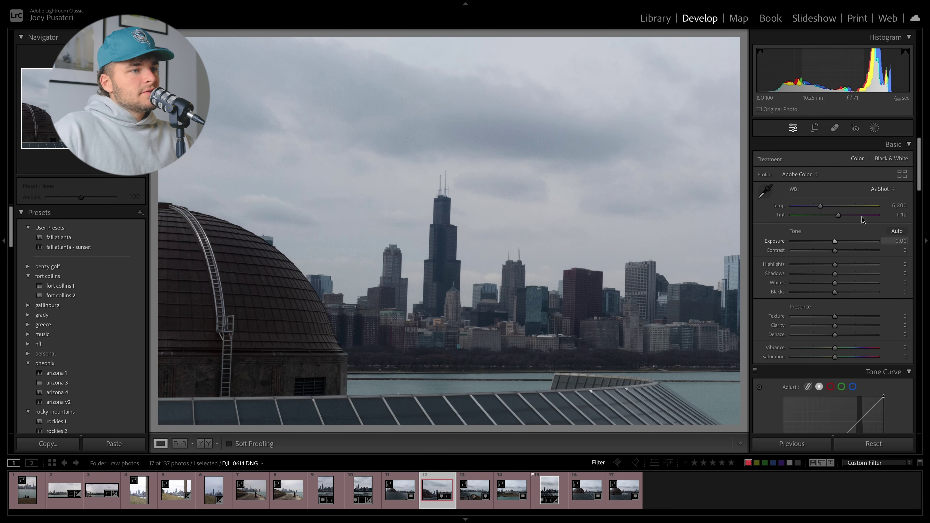
left_click(814, 128)
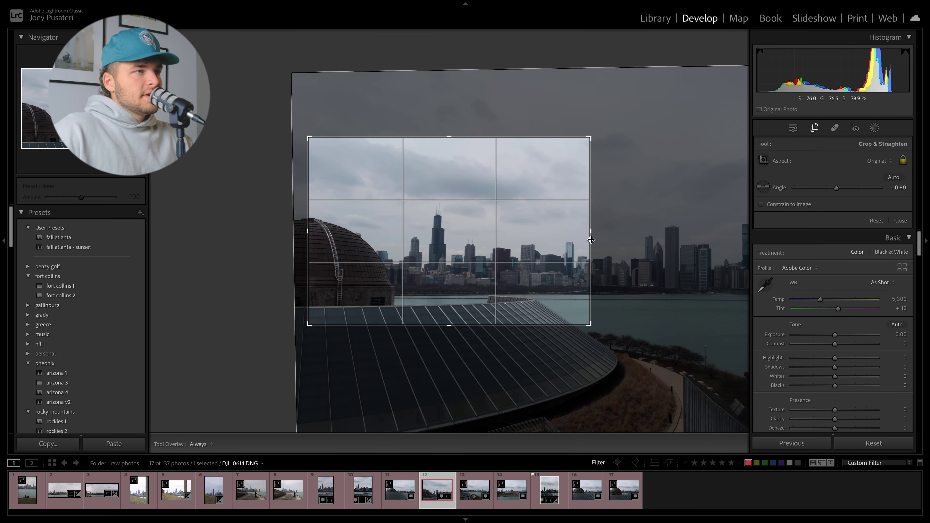
key("Return")
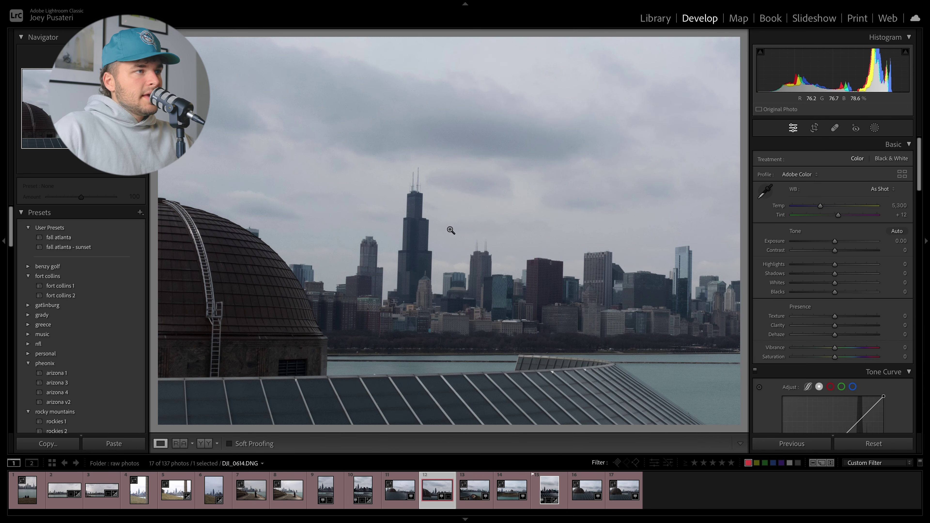
left_click(418, 231)
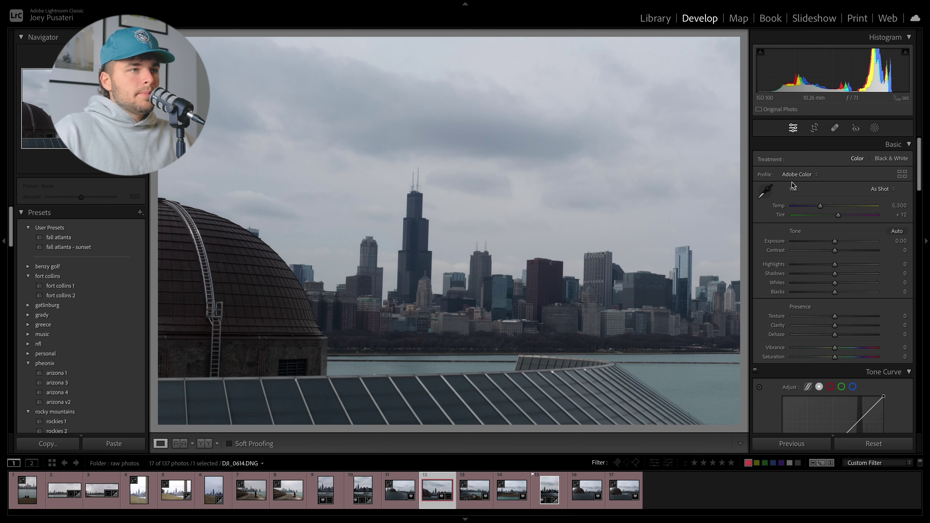
- Change the crop to portrait orientation with a 4 x 5 / 8 x 10 aspect ratio
left_click(815, 128)
key("x")
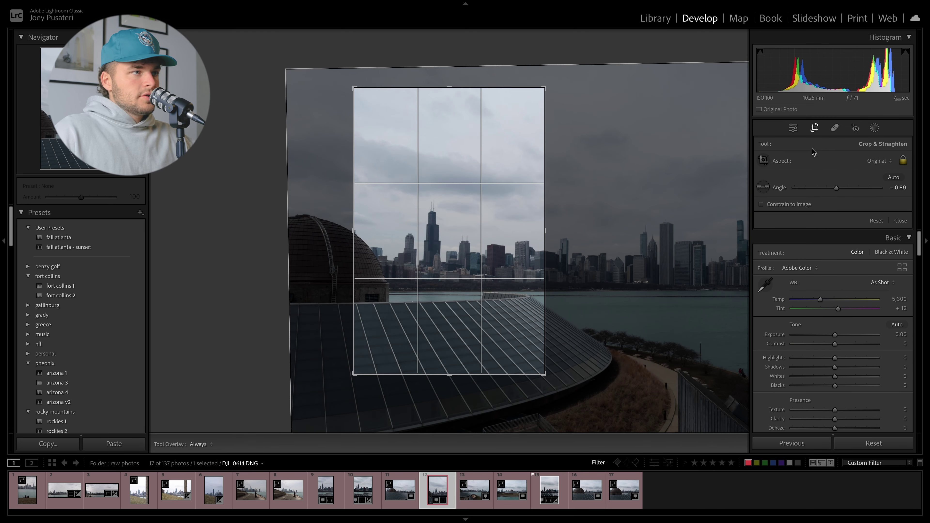
left_click(876, 161)
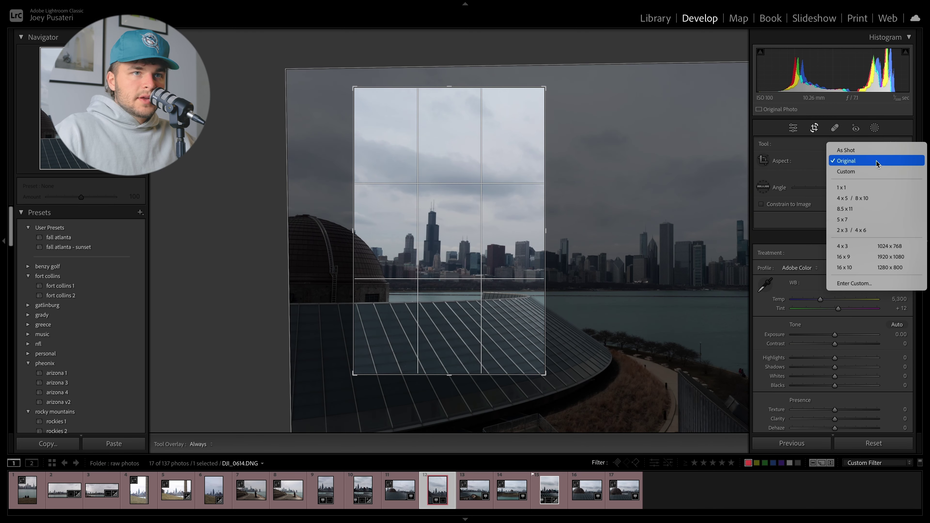
left_click(864, 202)
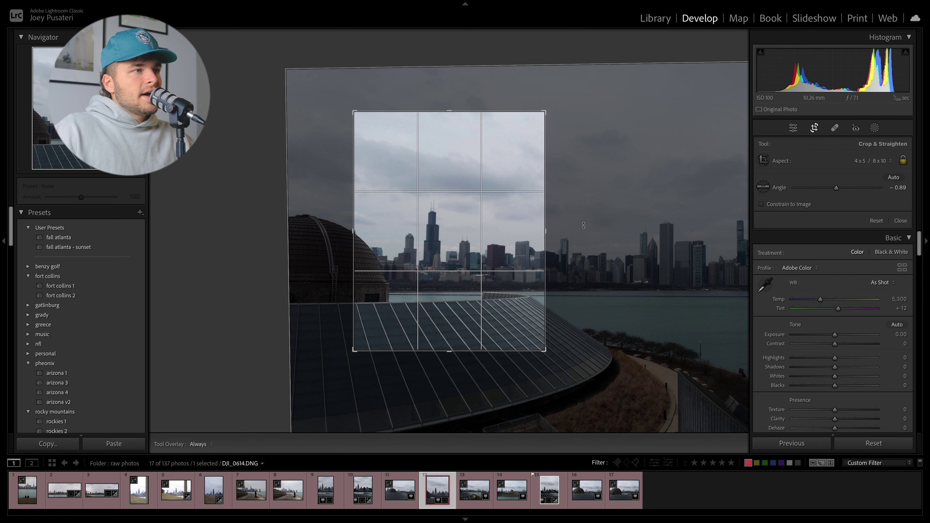
- Reposition the portrait crop to include more of the roof below the skyline, and rotate it to an angle of -1.73
left_click_drag(479, 186, 474, 175)
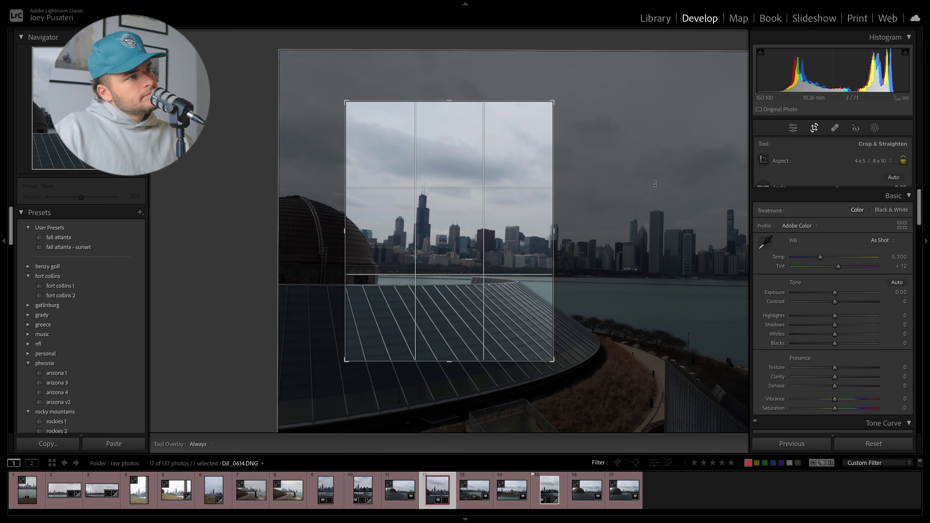
left_click_drag(651, 180, 651, 178)
key("Return")
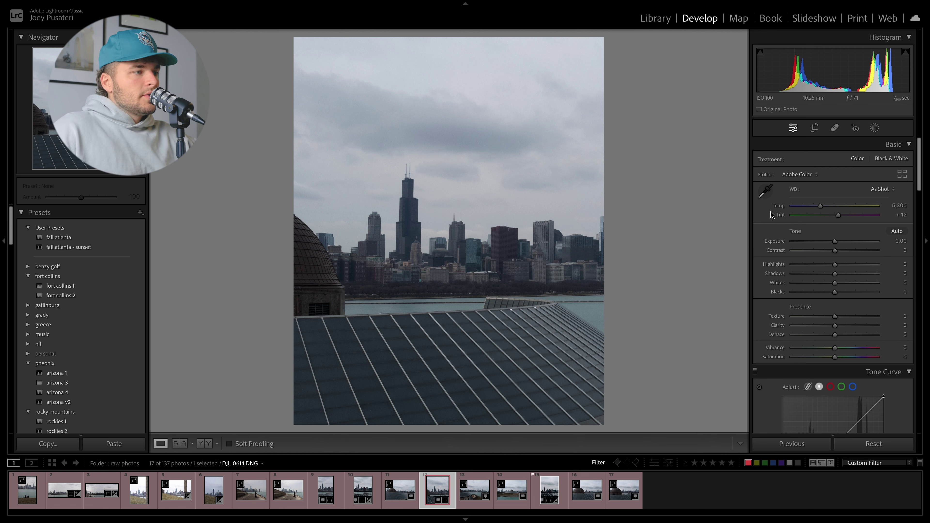
- Shift the 4 x 5 crop slightly lower on the photo to take in more roof and less sky
left_click(813, 127)
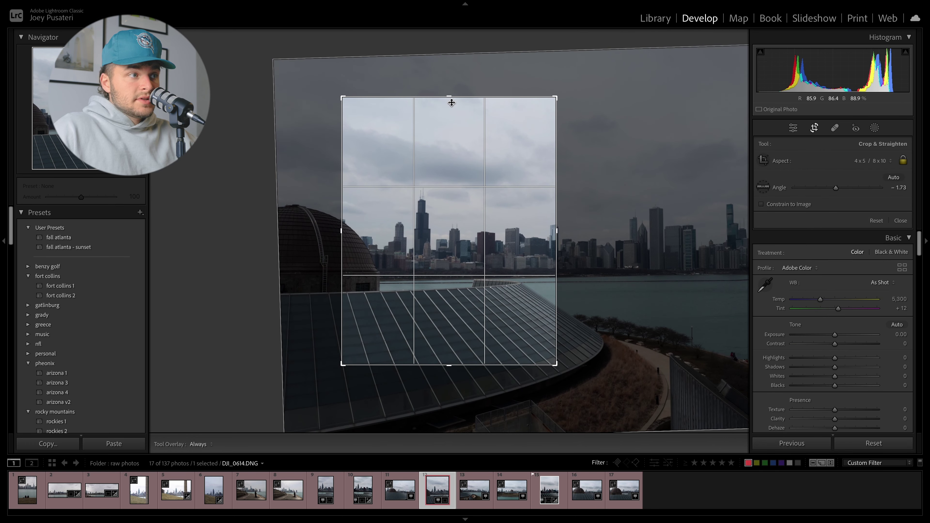
left_click_drag(447, 176, 447, 170)
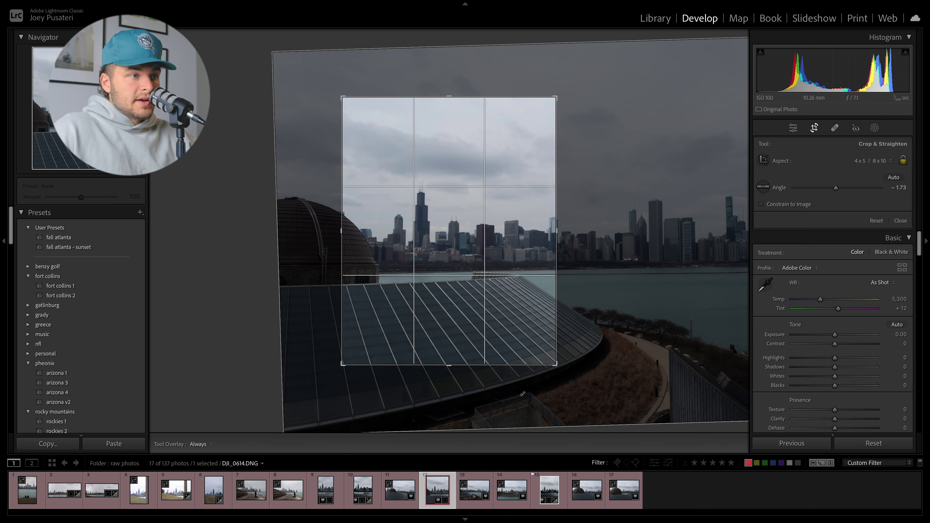
key("Return")
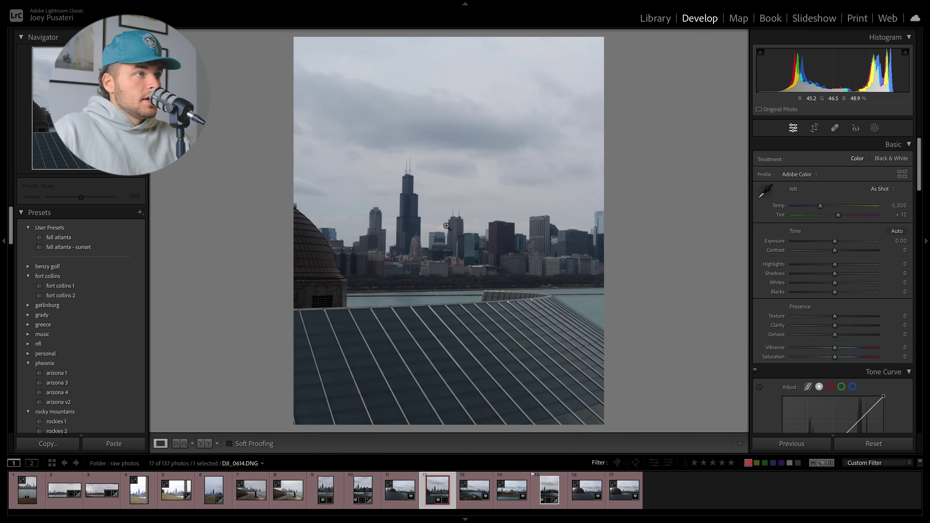
left_click(816, 128)
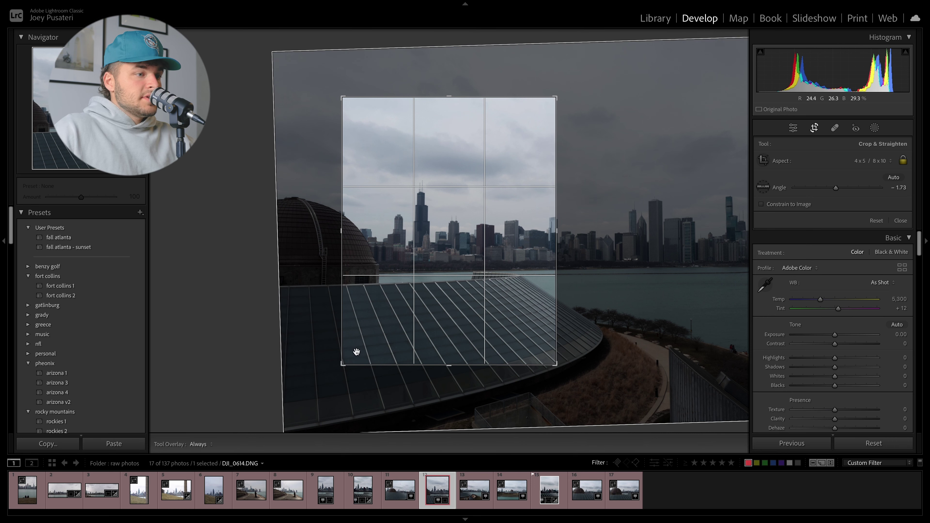
key("Return")
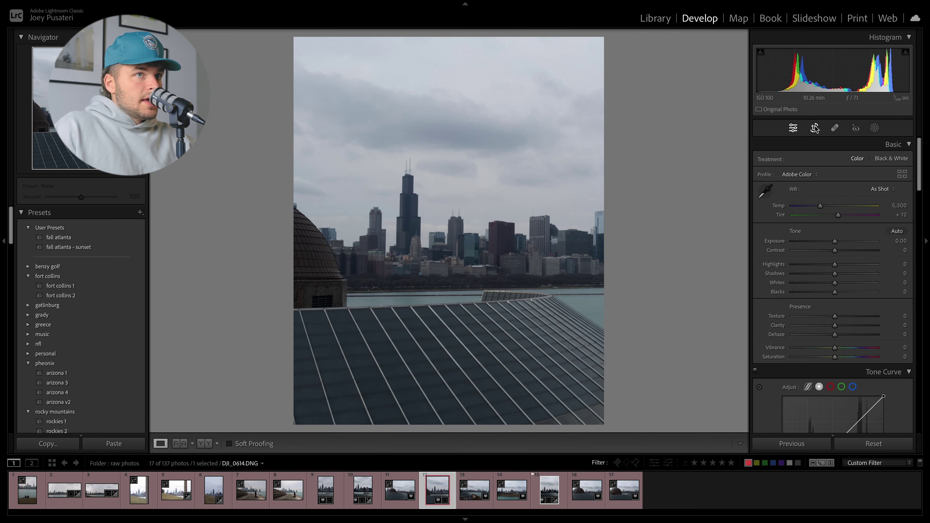
- Tighten the portrait crop from its upper edge to trim sky above the tallest tower
left_click(815, 128)
left_click_drag(464, 96, 448, 116)
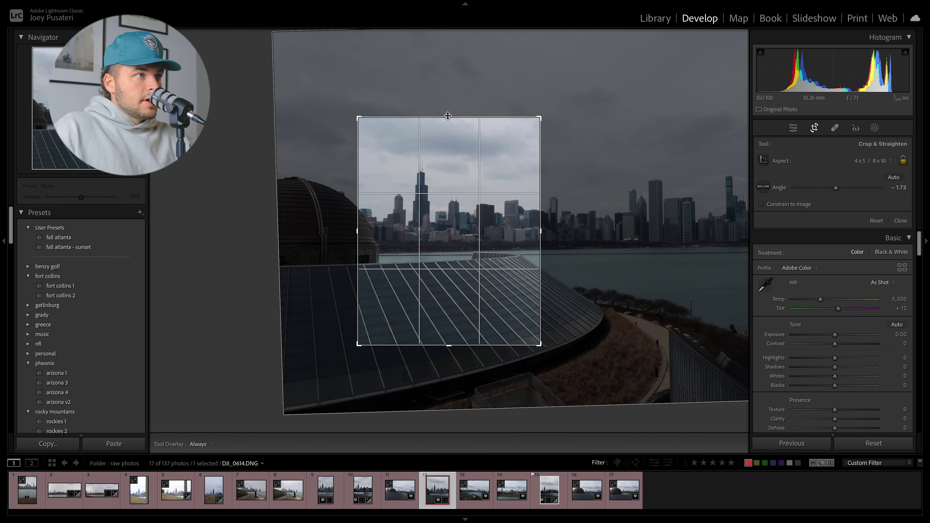
key("Return")
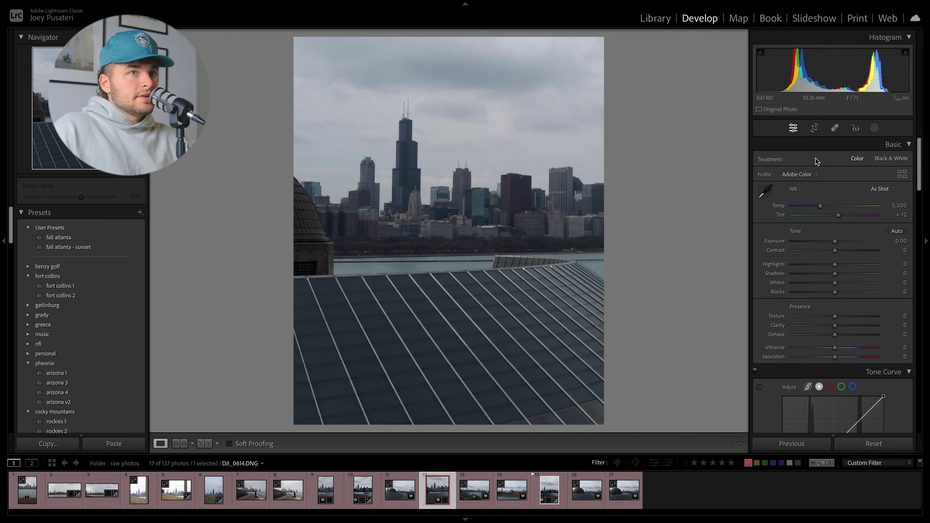
- Try a slight rotation of the crop to fine-tune the level of the skyline
left_click(814, 129)
left_click_drag(681, 190, 672, 202)
key("Return")
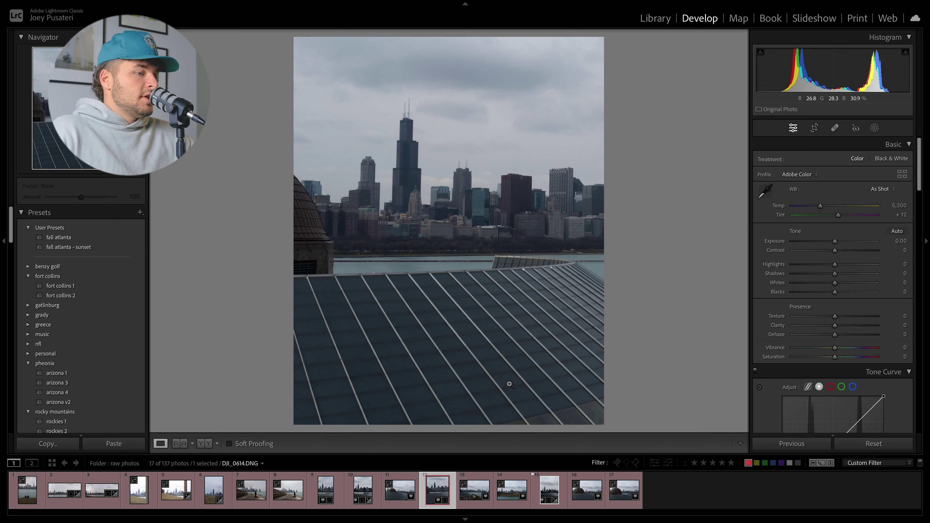
- View the finished edit of DJI_0602.DNG for reference, and return to DJI_0614.DNG
left_click(548, 495)
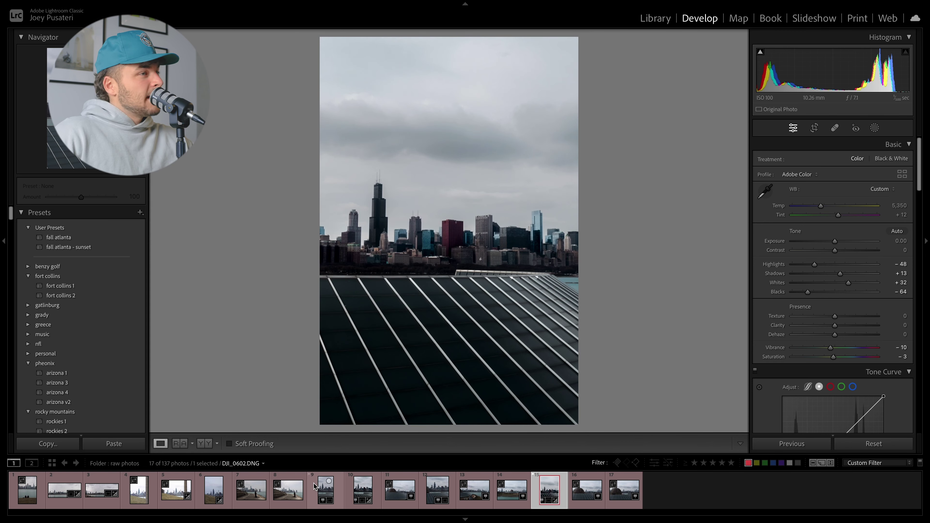
left_click(438, 492)
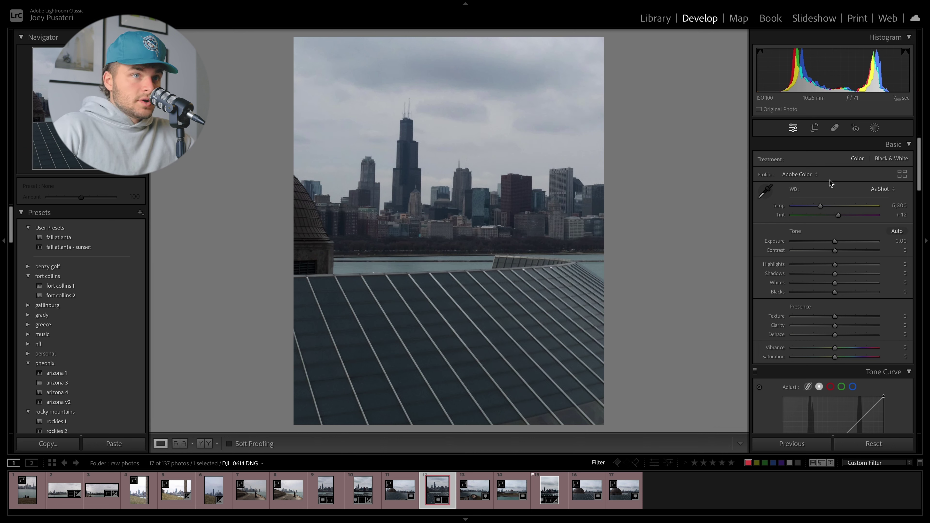
- Set Highlights to +22, and try Whites at +100 before resetting Whites to 0
left_click_drag(835, 264, 929, 285)
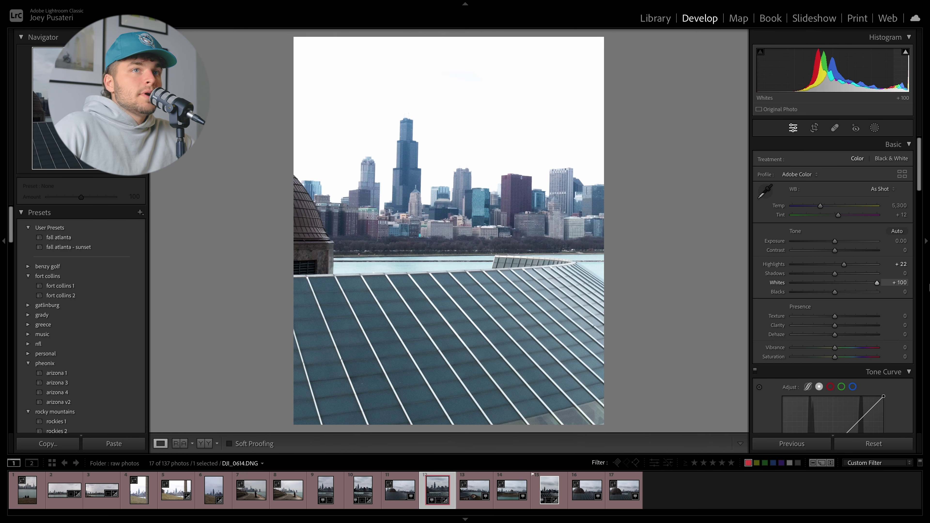
left_click(906, 52)
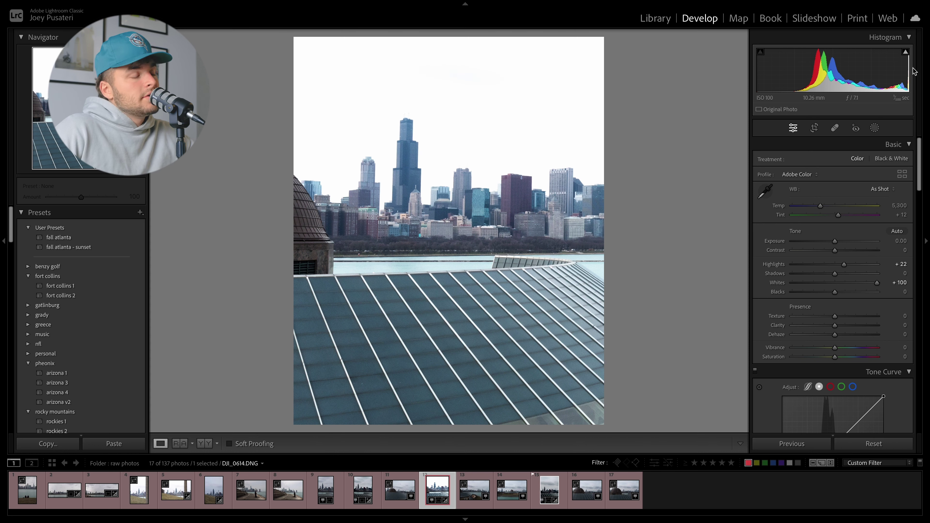
double_click(877, 283)
- Try Blacks at -100 to check shadow clipping, and reset the value to 0
left_click(839, 292)
left_click_drag(839, 293, 451, 281)
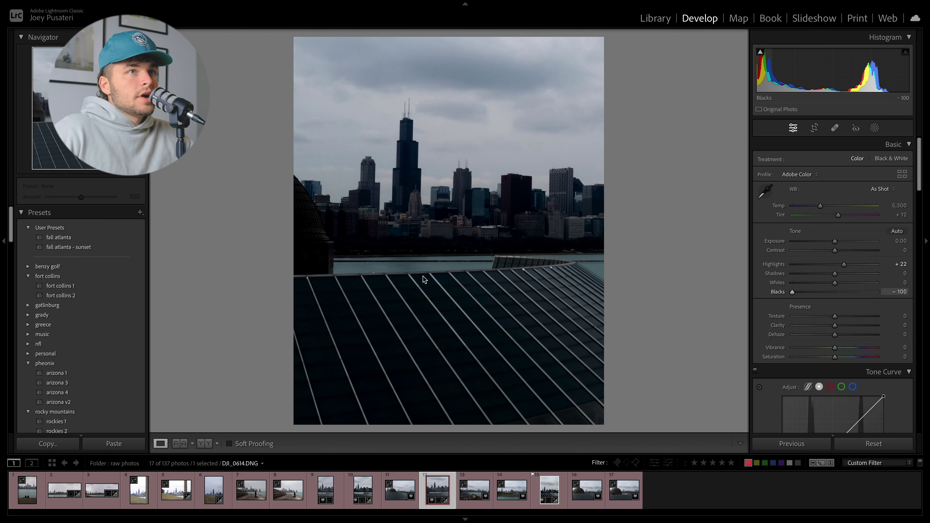
mouse_move(760, 54)
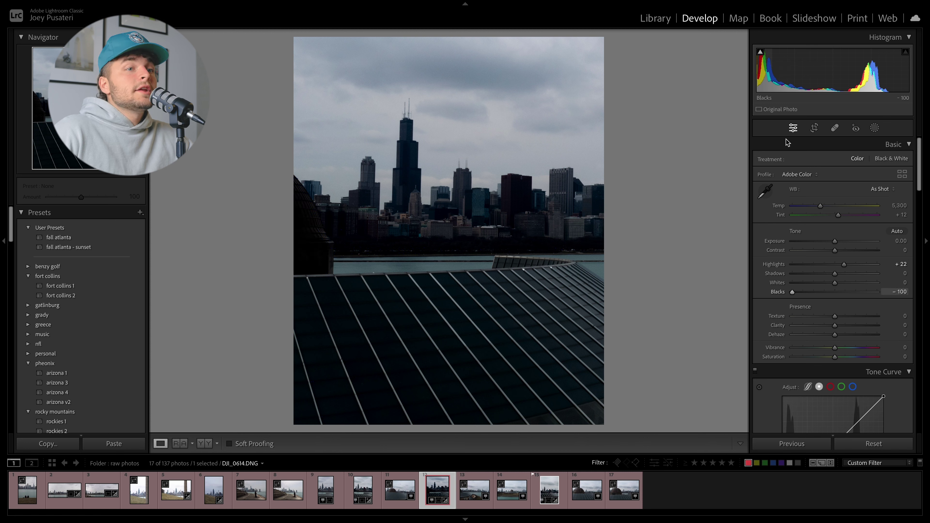
double_click(792, 293)
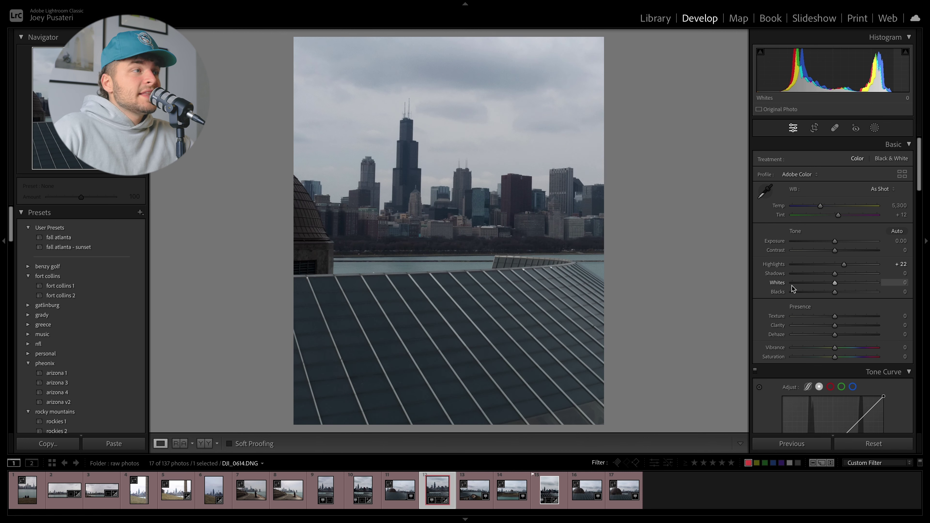
- Balance the overall tone with Whites +19, Shadows -3, Blacks -67 and Contrast -4, keeping Highlights at +22
mouse_move(834, 273)
left_mouse_down()
mouse_move(847, 273)
mouse_move(817, 276)
mouse_move(848, 276)
mouse_move(839, 278)
mouse_move(846, 286)
mouse_move(832, 285)
mouse_move(842, 285)
left_mouse_up()
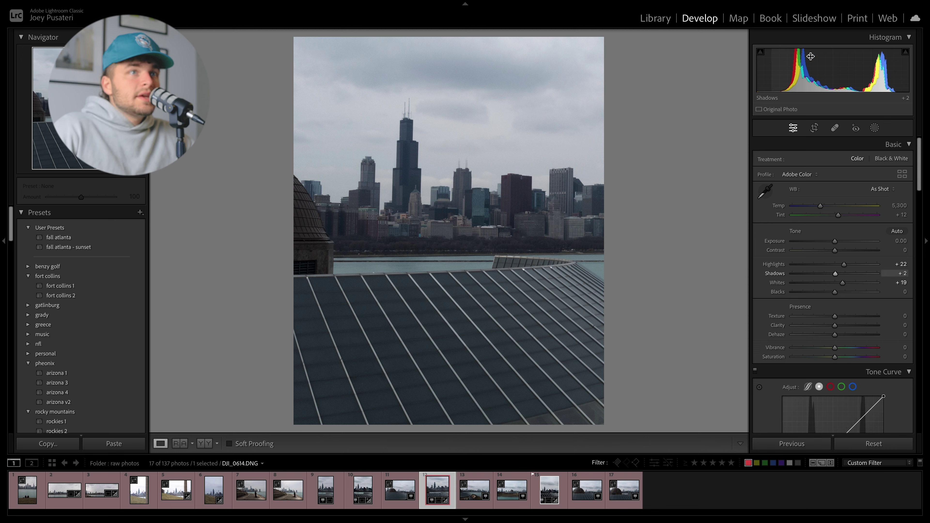
left_click_drag(831, 291, 803, 293)
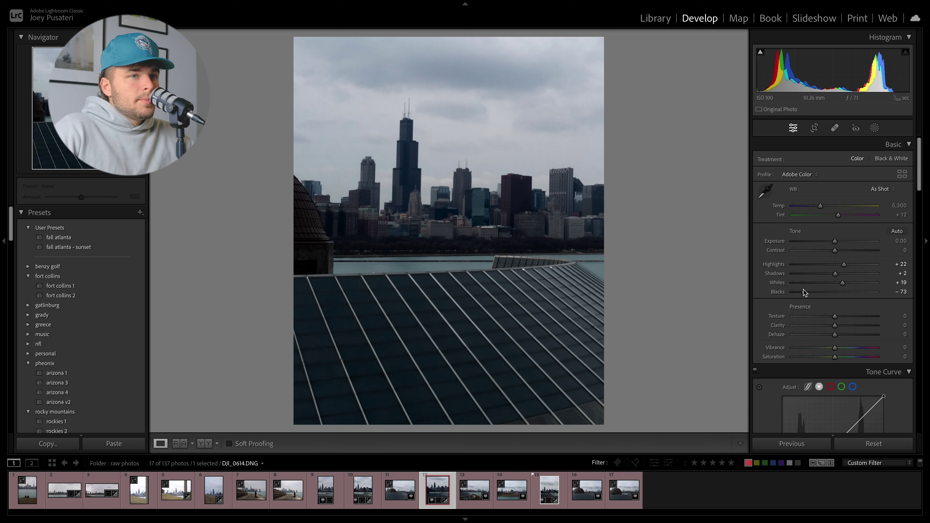
left_click_drag(803, 293, 834, 277)
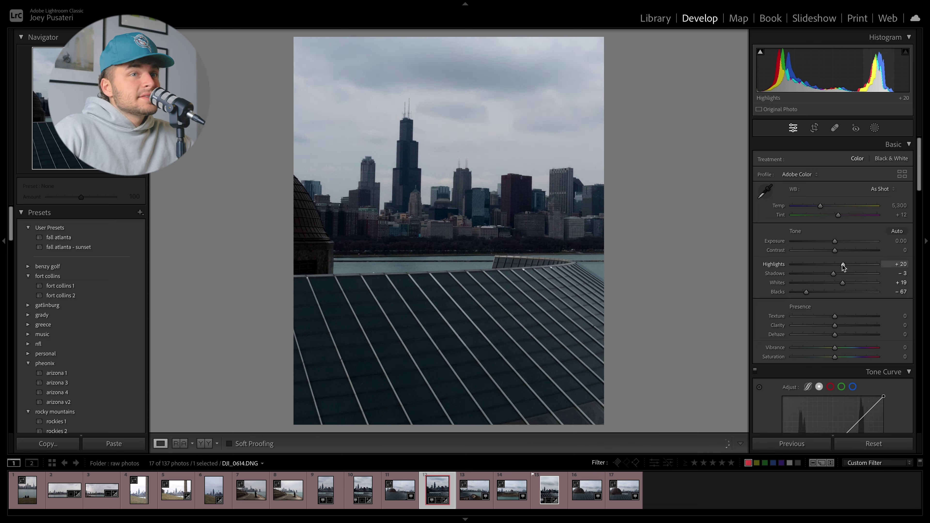
mouse_move(834, 251)
left_mouse_down()
mouse_move(847, 253)
mouse_move(833, 256)
left_mouse_up()
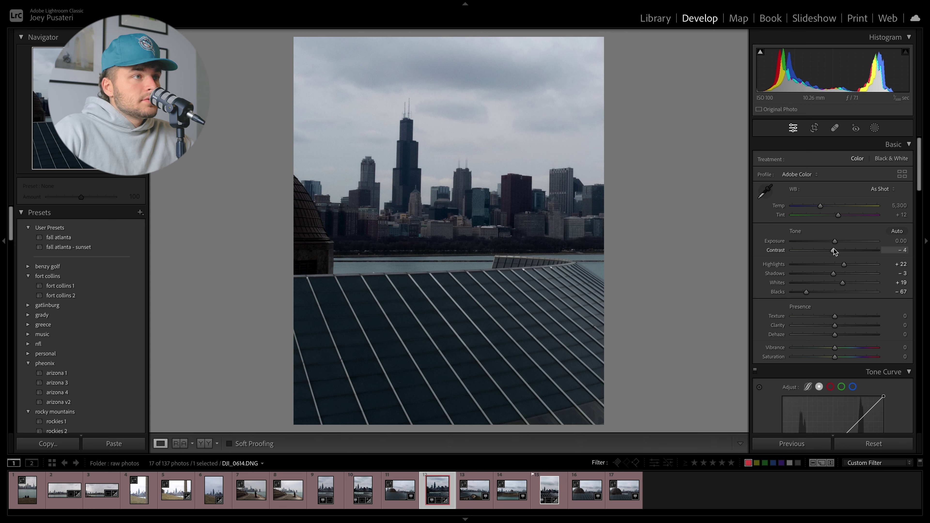
- Try a slight Vibrance adjustment and reset it to 0
left_click_drag(834, 352, 841, 351)
double_click(839, 348)
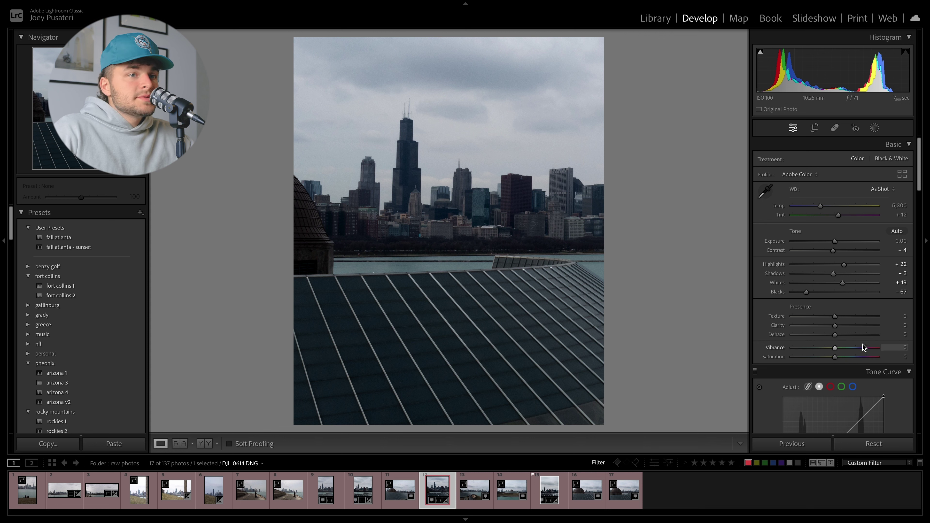
- Try Clarity at the extremes of +100 and -100, and settle on -11 for a slightly softer photo
left_click_drag(835, 325, 834, 331)
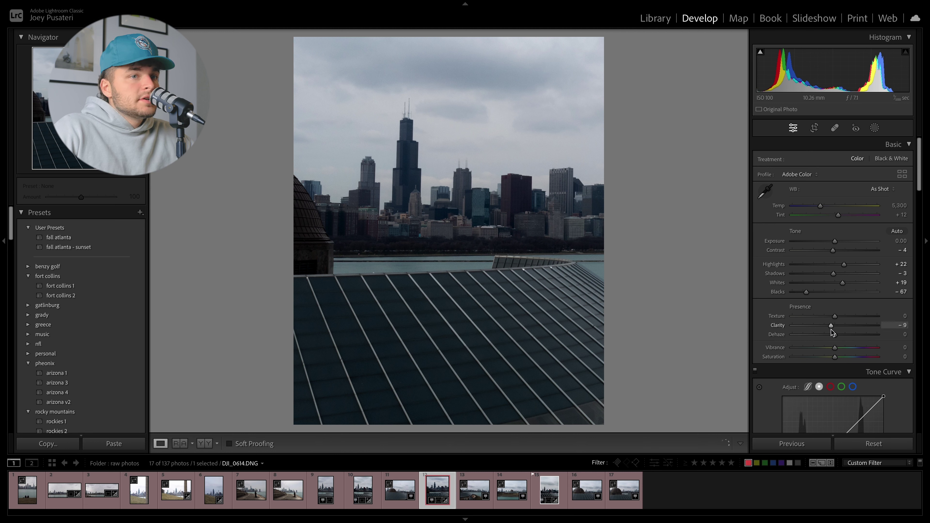
left_click_drag(832, 331, 928, 327)
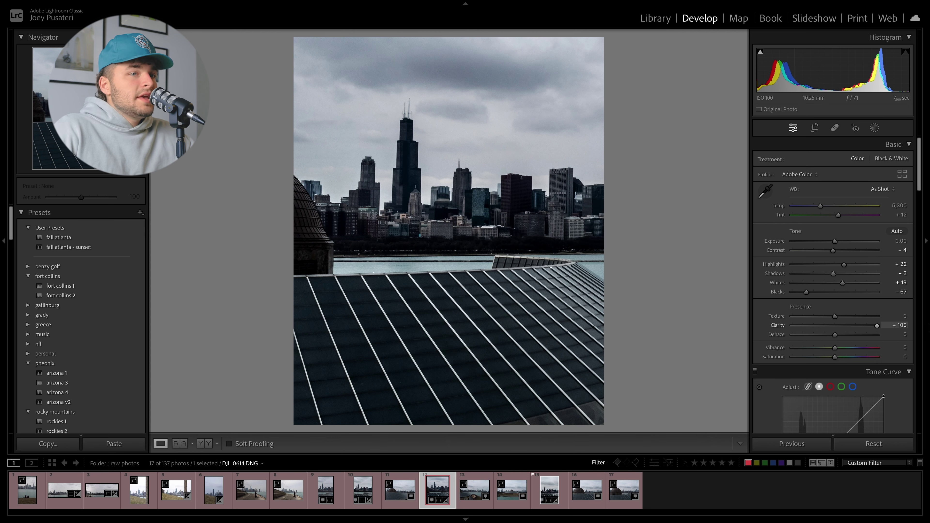
left_click_drag(928, 327, 409, 337)
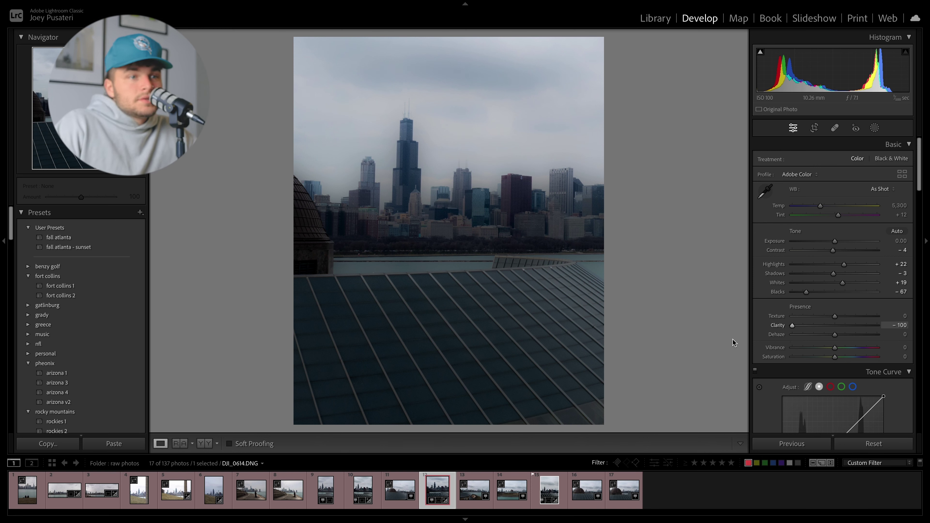
left_click_drag(792, 325, 928, 357)
left_click_drag(845, 349, 831, 345)
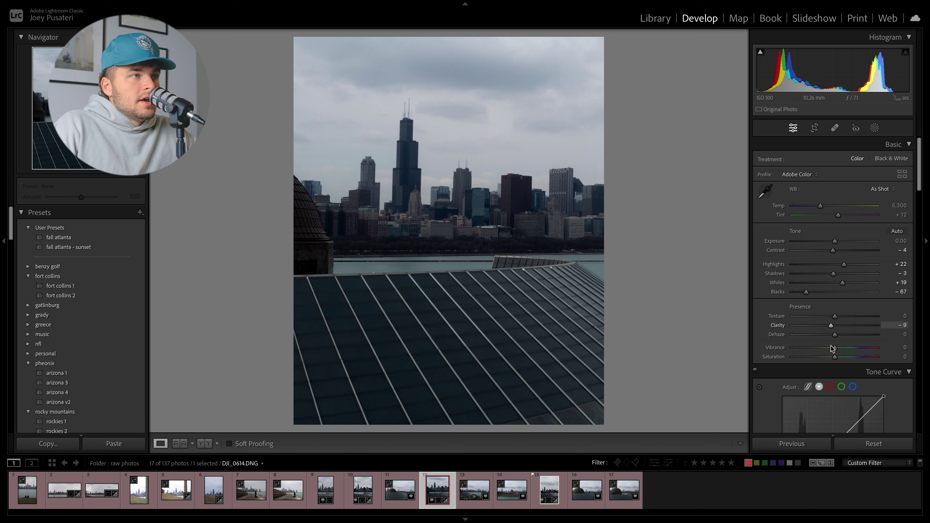
left_click_drag(831, 348, 831, 348)
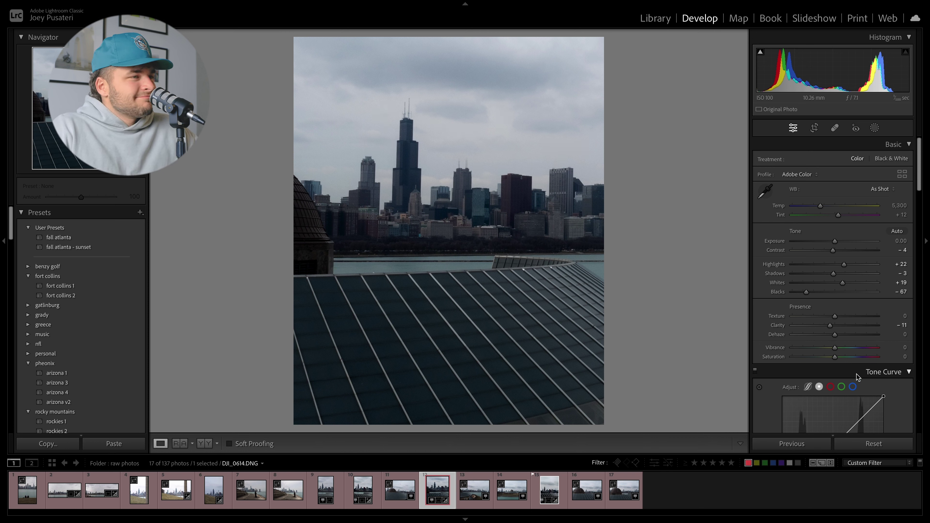
- Add three tone curve points, placing the highlight point at input 193, output 198 and the shadow point at input 60, output 64
scroll(838, 352, "down", 3)
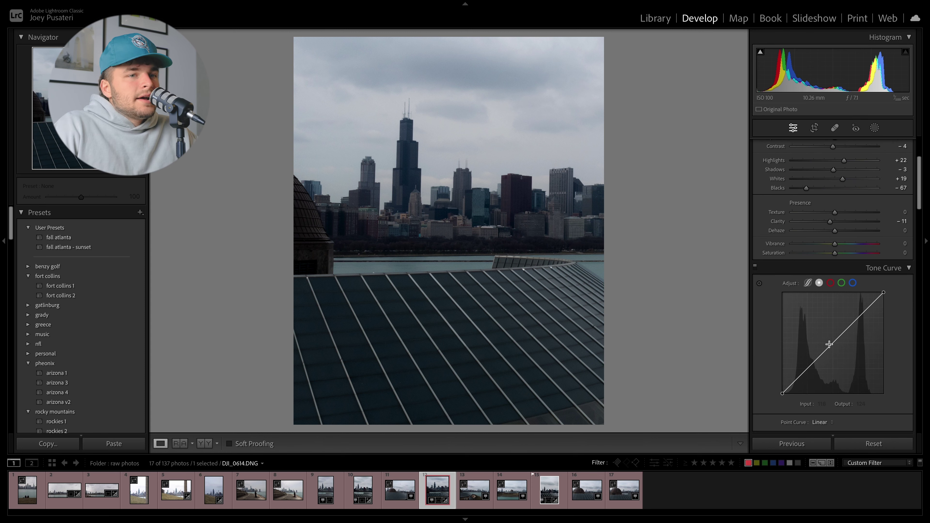
left_click(833, 343)
left_click(809, 367)
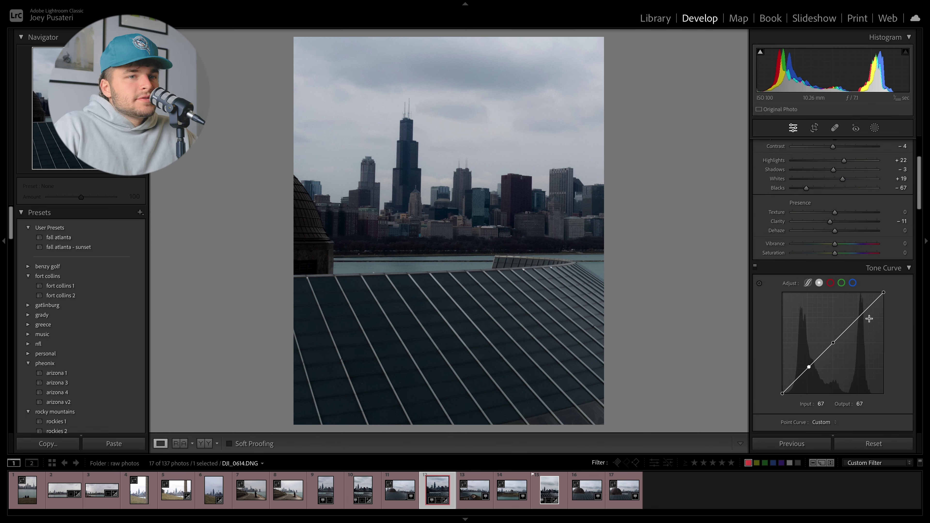
left_click(859, 315)
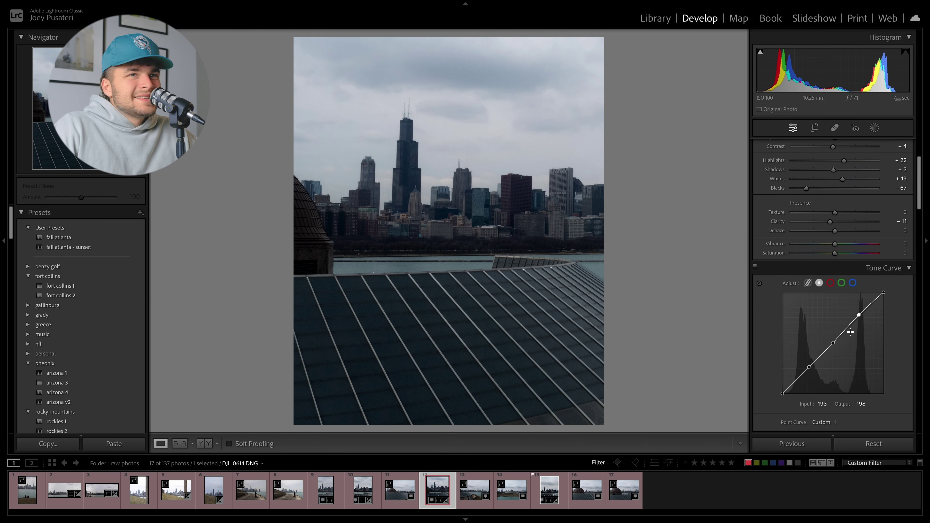
left_click_drag(808, 367, 805, 370)
left_click_drag(832, 342, 807, 371)
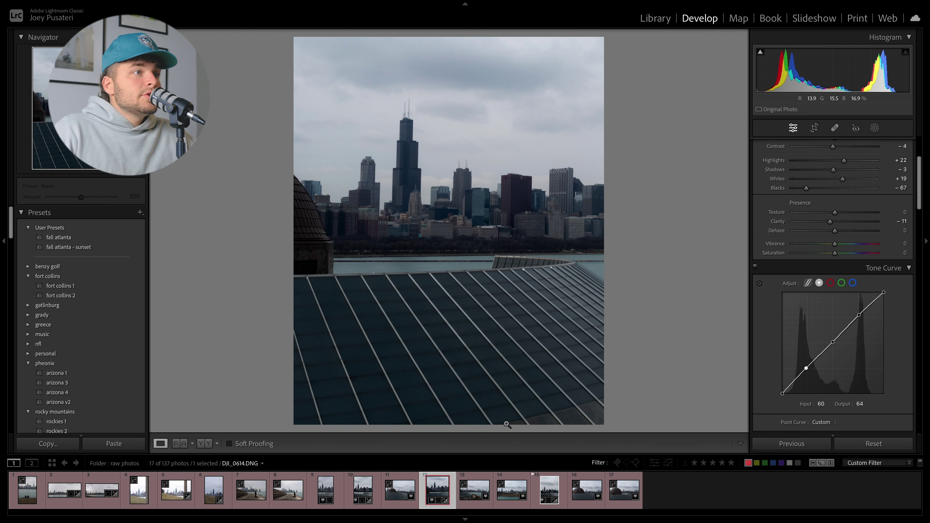
- Try very cool and warm white balances, with Temp at 2,000 and 8,350, and undo back to As Shot
scroll(869, 325, "up", 3)
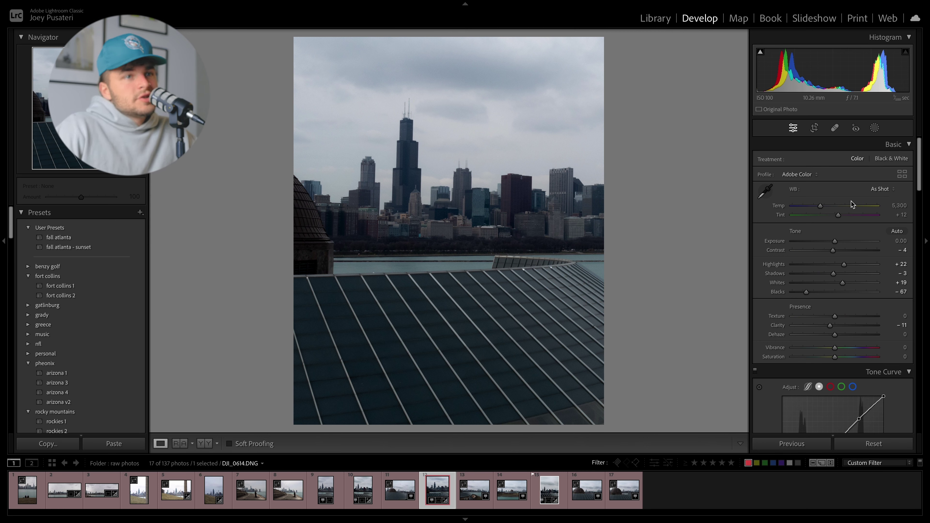
left_click_drag(820, 206, 928, 211)
left_click_drag(817, 206, 472, 238)
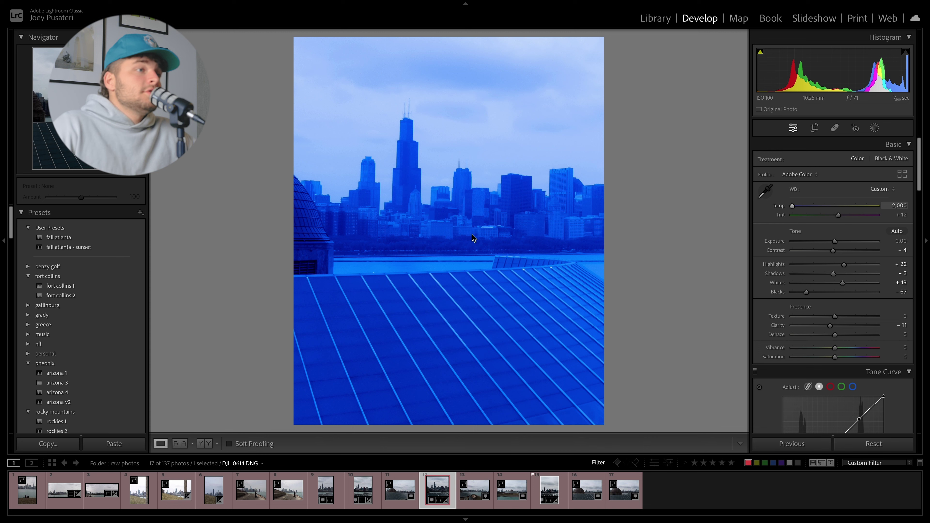
left_click_drag(792, 206, 846, 209)
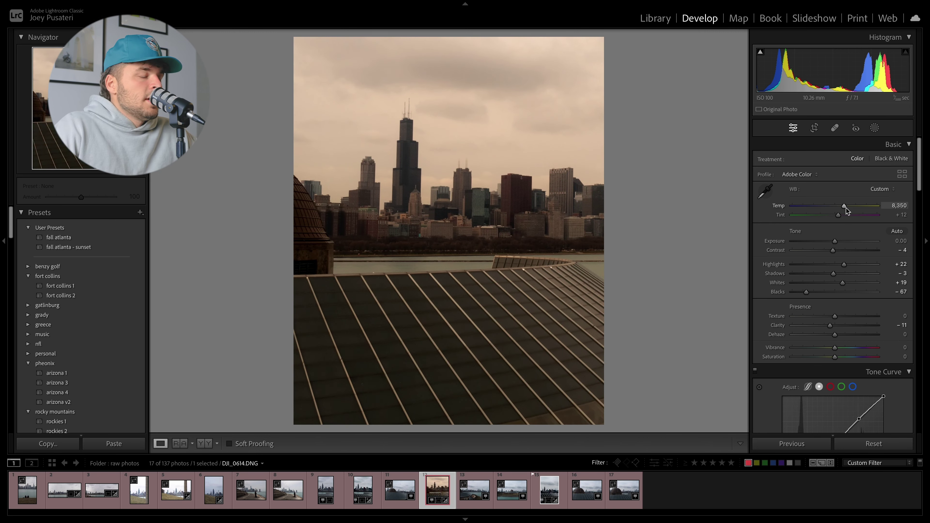
key("ctrl+z")
- Try the Black & White treatment and return the photo to Color
left_click(893, 161)
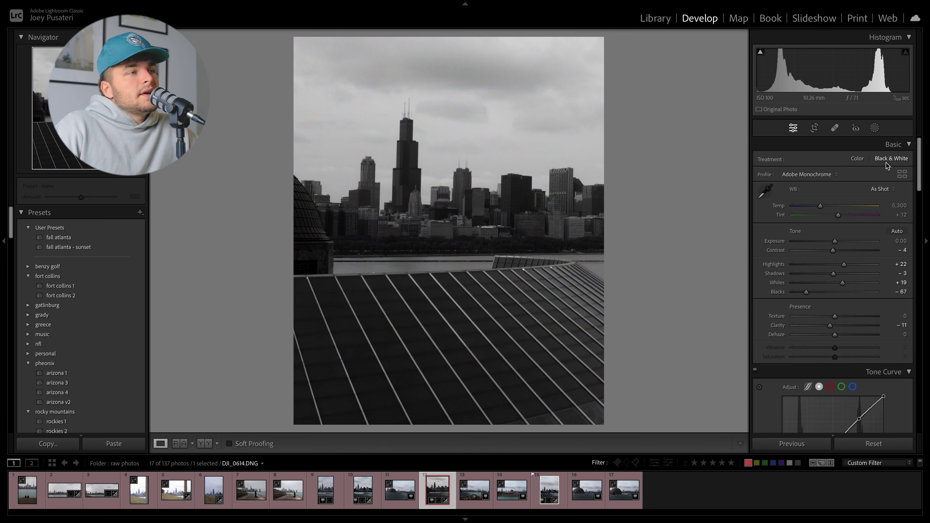
key("v")
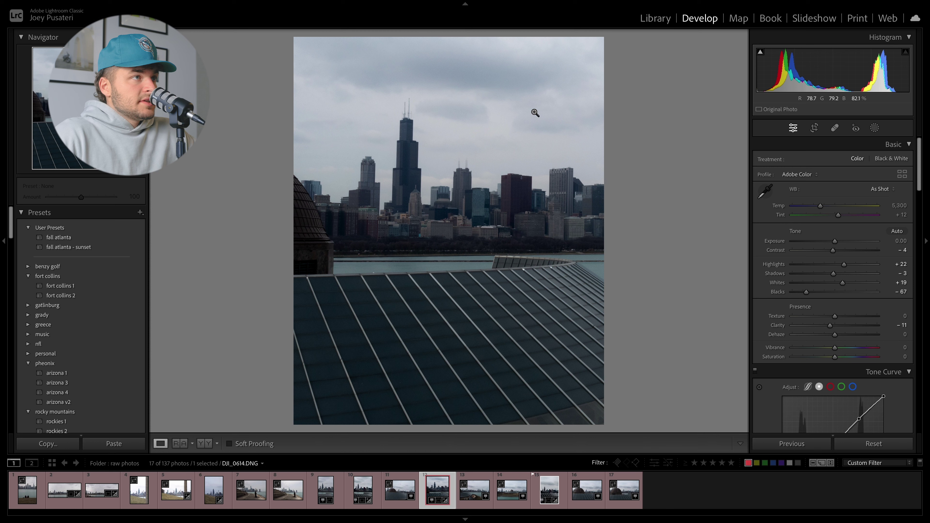
- Create a sky mask and set its Exposure to 0.08, Highlights to 32, Shadows to 4, Whites to 13 and Blacks to -19
left_click(874, 128)
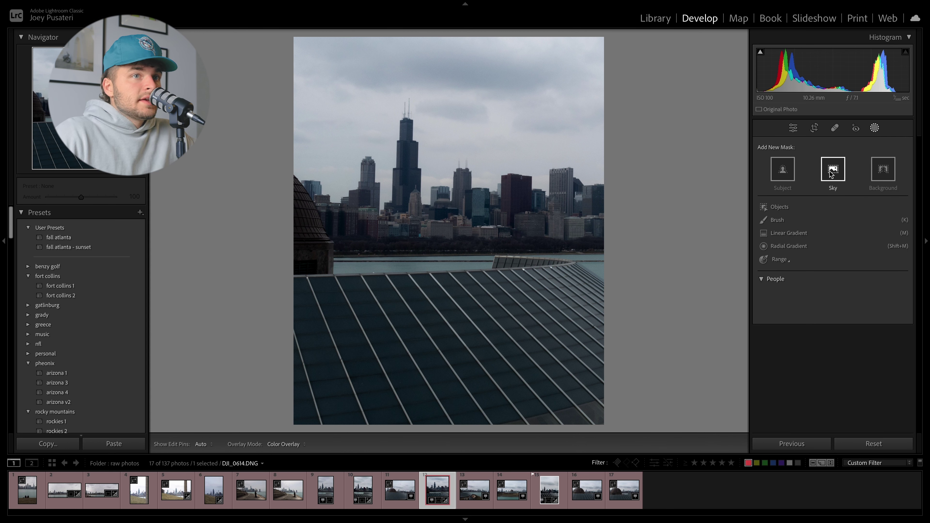
left_click(833, 170)
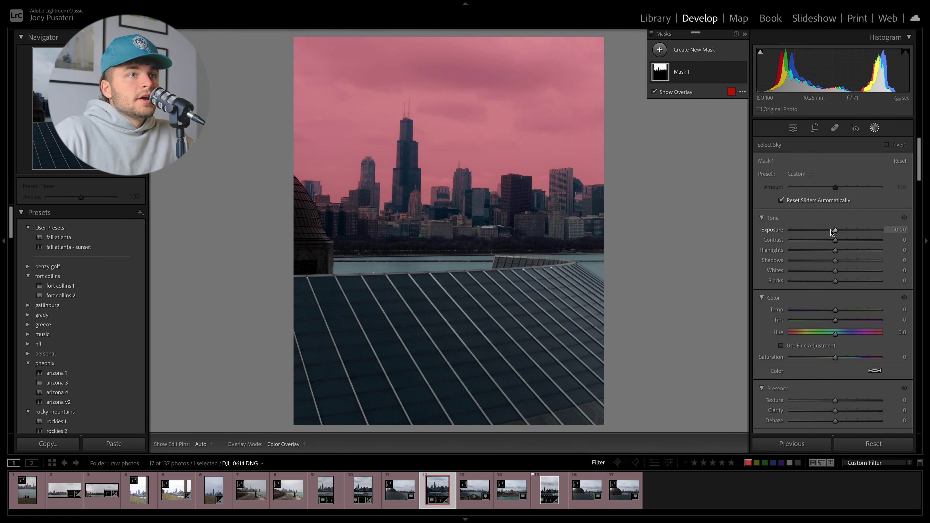
left_click_drag(836, 232, 836, 234)
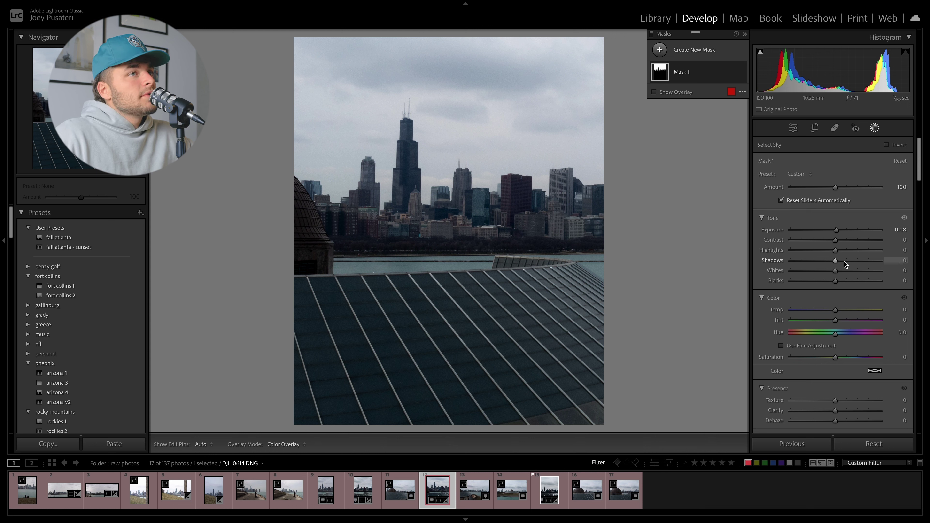
left_click_drag(842, 263, 826, 281)
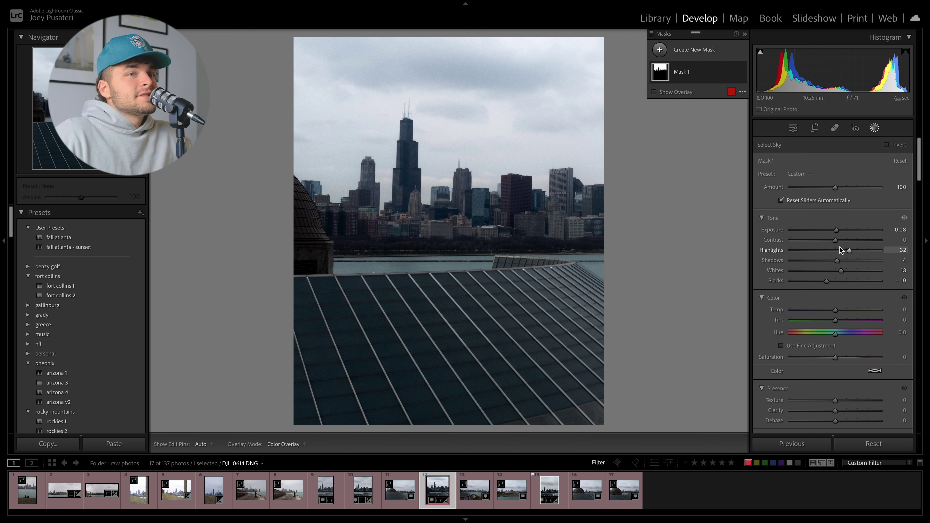
- Lower the sky mask's Exposure to -0.07, undo a trial of Whites at 40, and set Whites to 19
left_click_drag(837, 234, 835, 235)
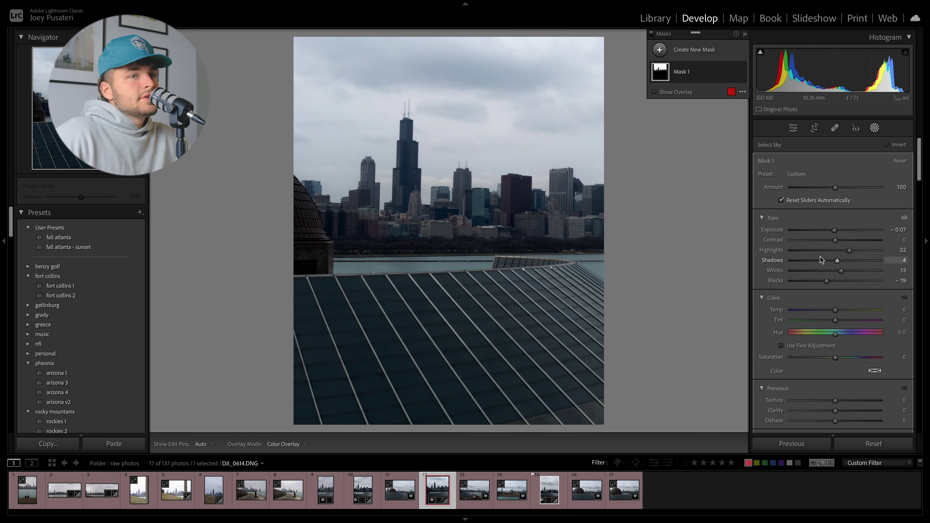
left_click_drag(841, 270, 852, 273)
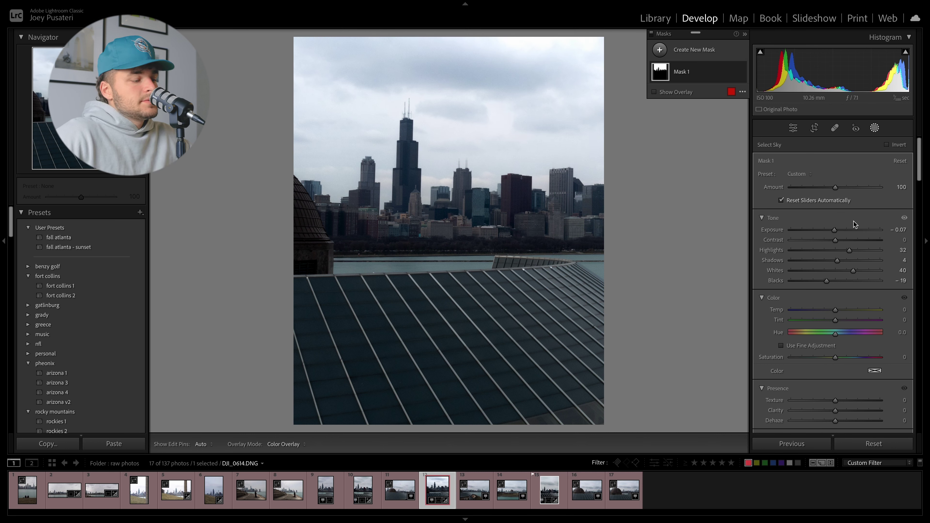
key("ctrl+z")
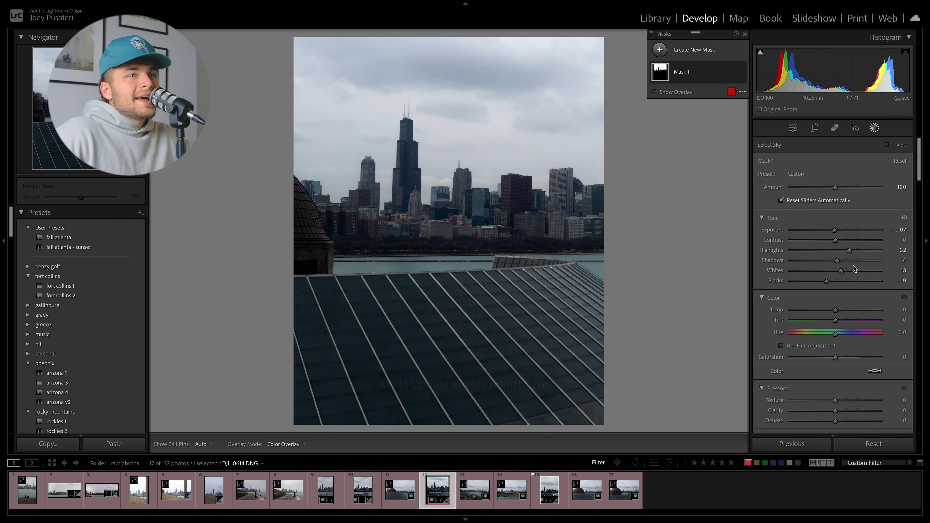
left_click_drag(842, 273, 844, 272)
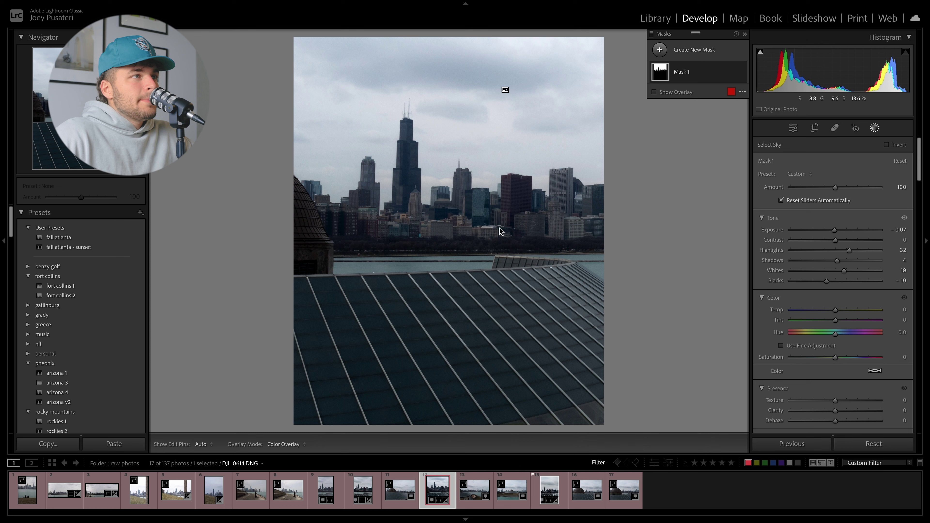
- Reduce the sky mask's Saturation to -25 and warm its Temp to 3
left_click_drag(835, 315, 840, 312)
key("ctrl+z")
left_click_drag(818, 361, 824, 360)
left_click_drag(838, 315, 838, 315)
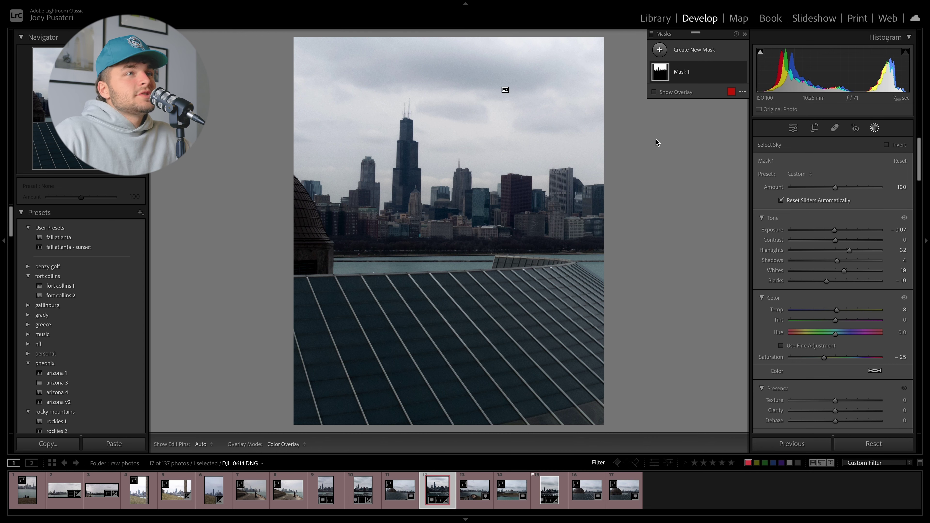
- Create a linear gradient mask covering the roof and fading out toward the shoreline
left_click(660, 51)
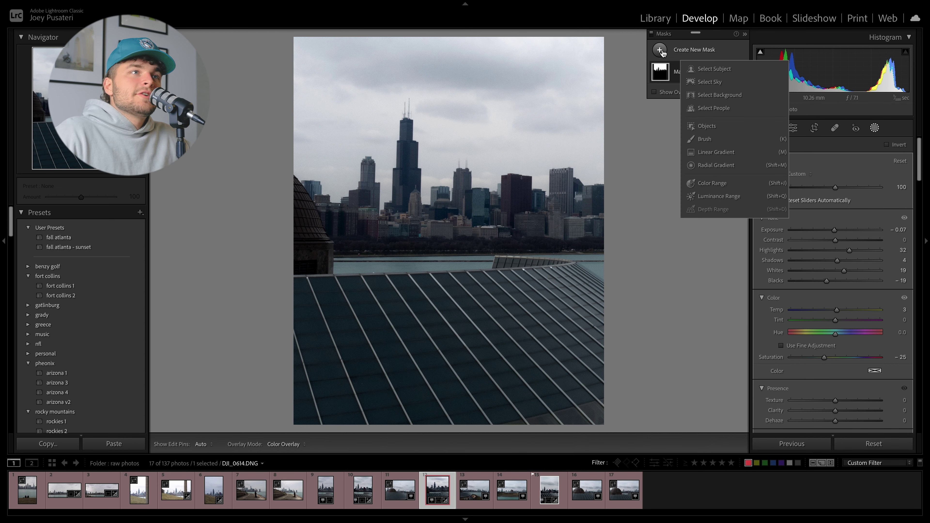
left_click(717, 153)
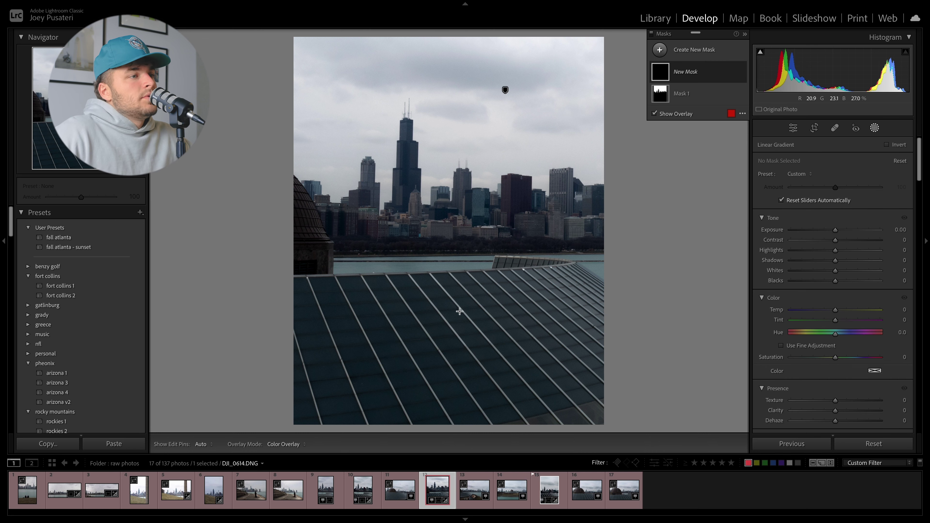
left_click_drag(435, 320, 434, 244)
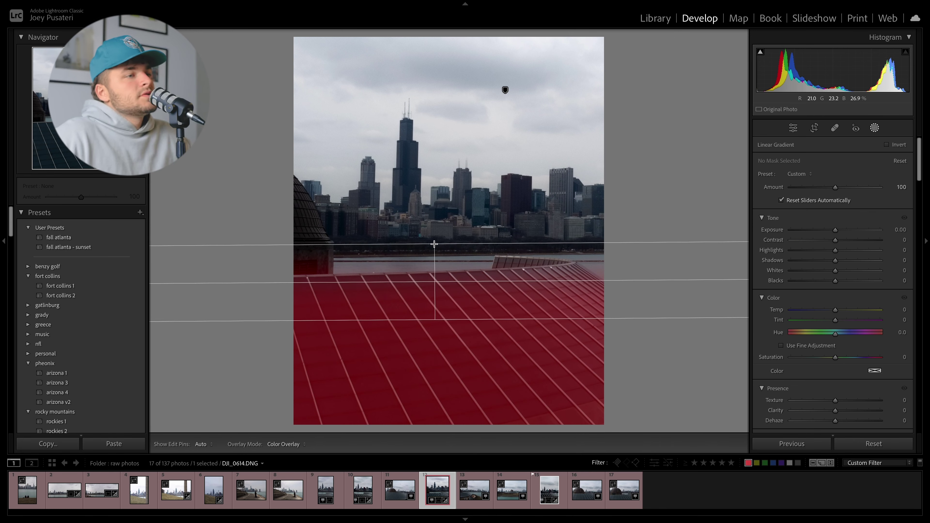
left_click_drag(433, 243, 434, 243)
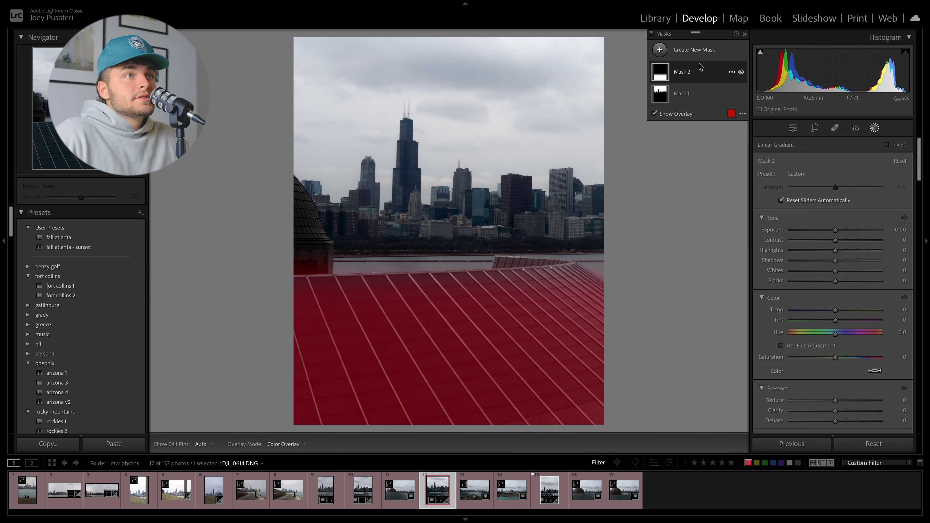
- Add a brush to the roof gradient mask and paint in the roof's upper edge, using brush sizes 4 and 10
left_click(687, 71)
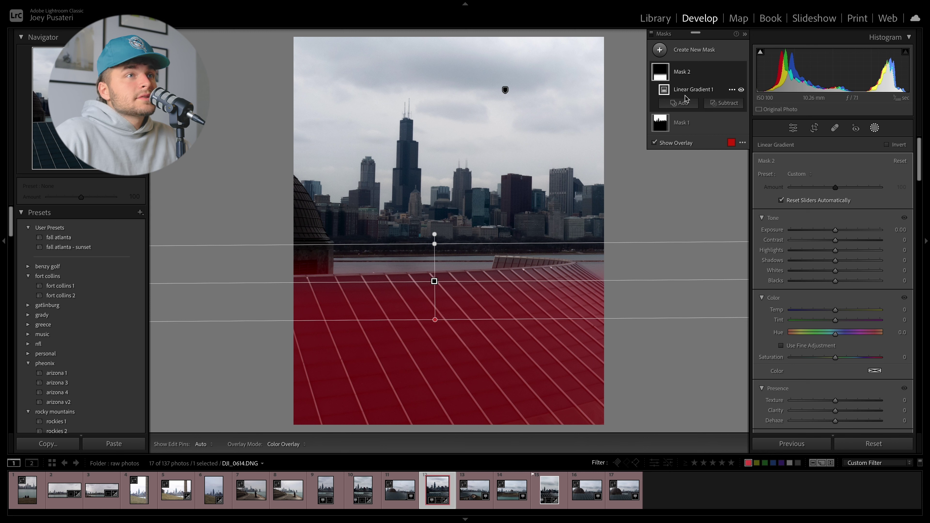
left_click(683, 104)
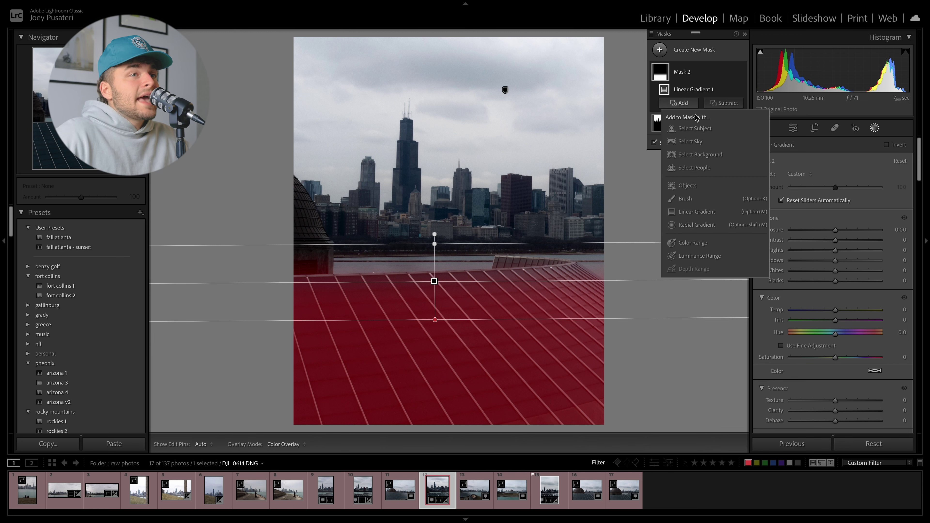
left_click(682, 200)
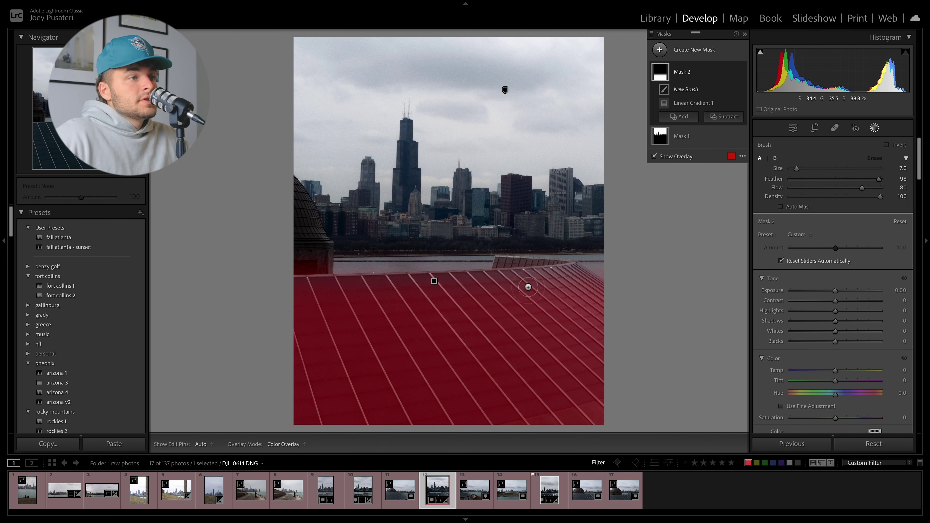
scroll(528, 286, "up", 2)
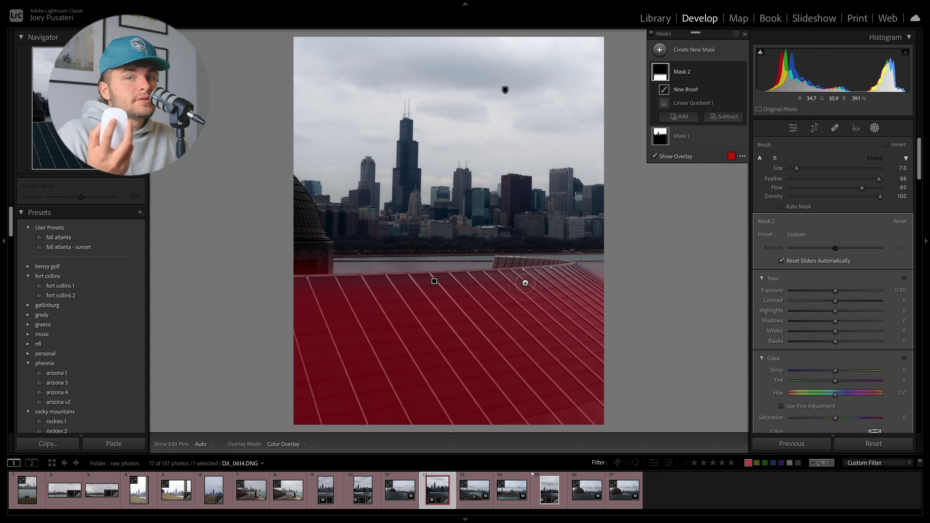
scroll(525, 283, "down", 3)
scroll(525, 282, "up", 10)
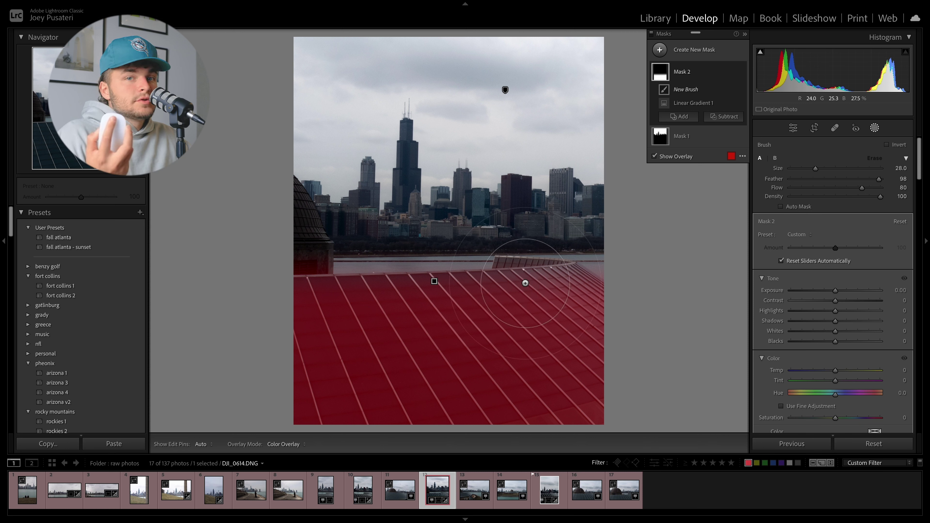
scroll(524, 283, "down", 8)
scroll(525, 283, "up", 3)
scroll(525, 283, "down", 5)
scroll(513, 278, "up", 1)
key("h")
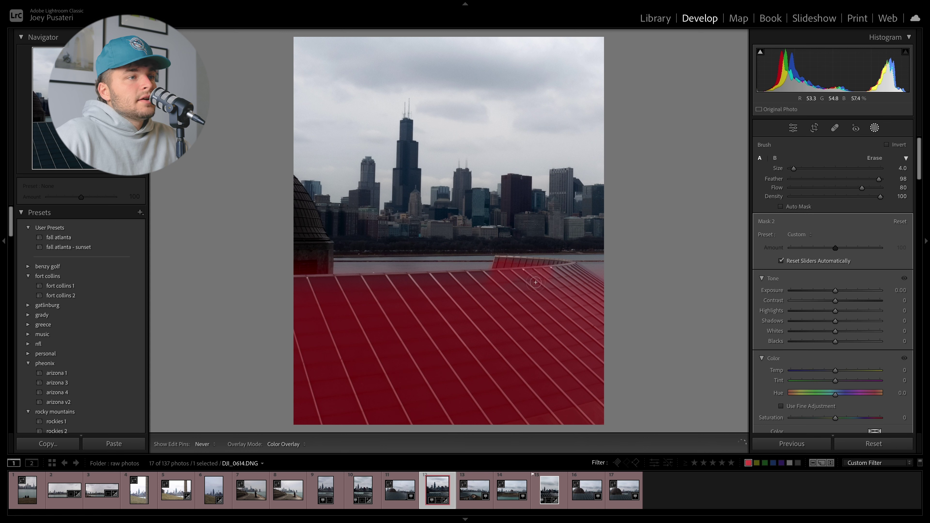
scroll(538, 280, "up", 6)
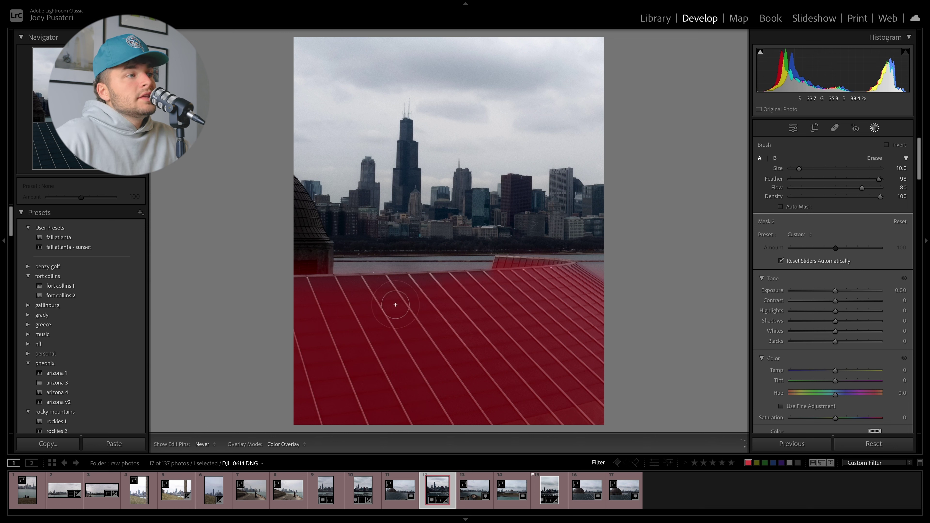
key("h")
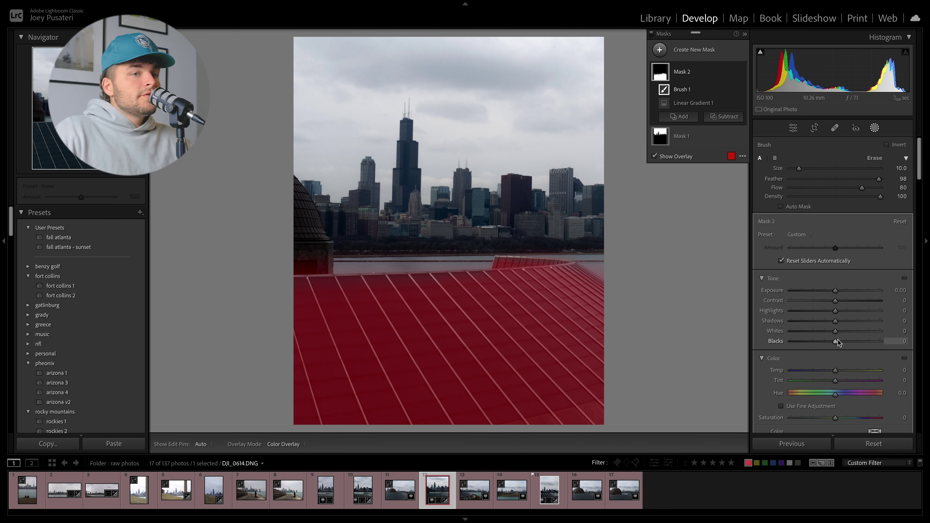
- Raise the roof mask's Exposure to 0.69 and brush over the roof's outer edges to extend the mask
left_click_drag(835, 290, 842, 293)
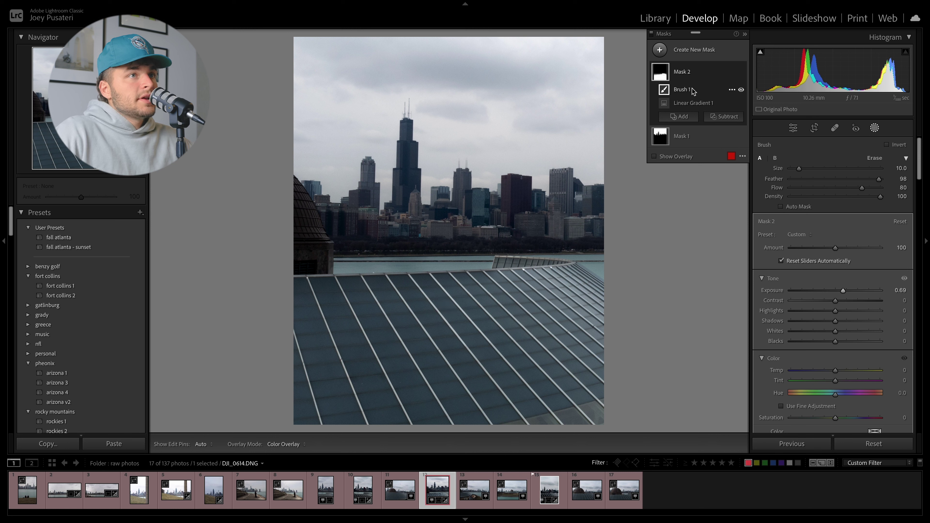
mouse_move(687, 94)
key("h")
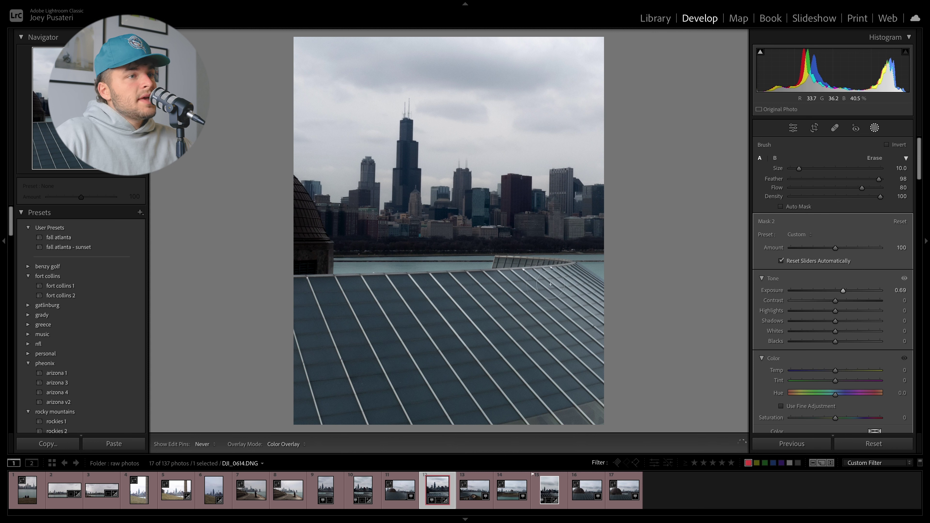
left_click_drag(619, 308, 619, 309)
left_click_drag(330, 301, 292, 297)
- Set the roof mask's Exposure to 0.70, Contrast to 49, Highlights to 32, Shadows to 7, Whites to 39 and Blacks to -54
mouse_move(843, 291)
left_mouse_down()
mouse_move(851, 322)
mouse_move(820, 328)
mouse_move(832, 328)
left_mouse_up()
left_click_drag(835, 341, 813, 342)
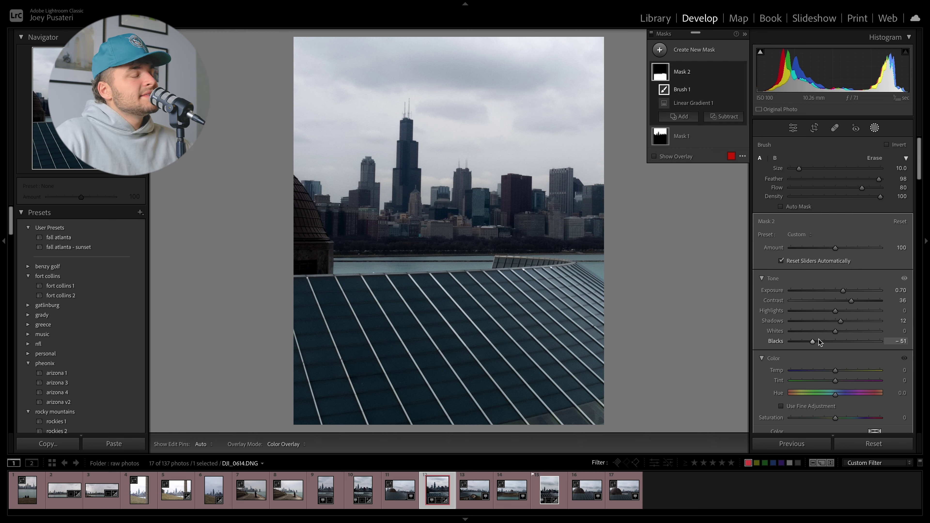
left_click_drag(813, 342, 838, 322)
left_click_drag(852, 301, 857, 302)
left_click_drag(835, 331, 847, 331)
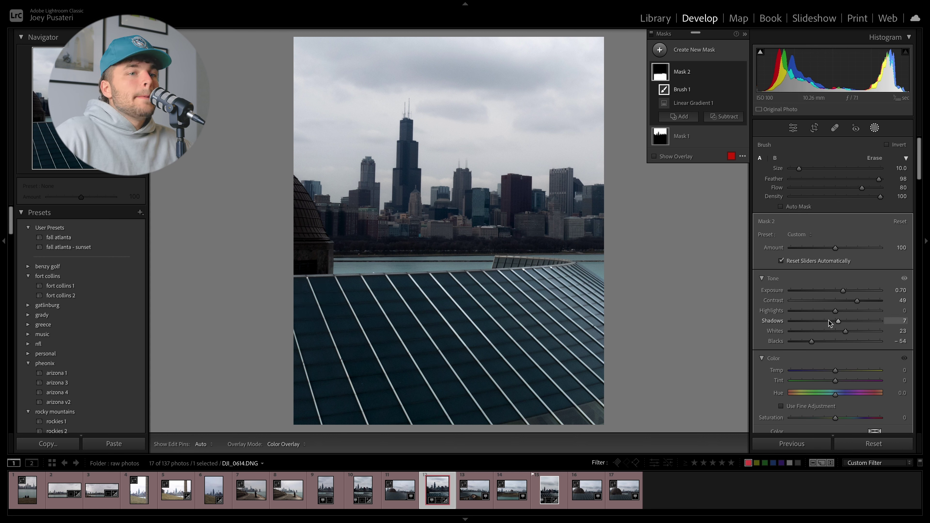
left_click_drag(838, 316, 851, 315)
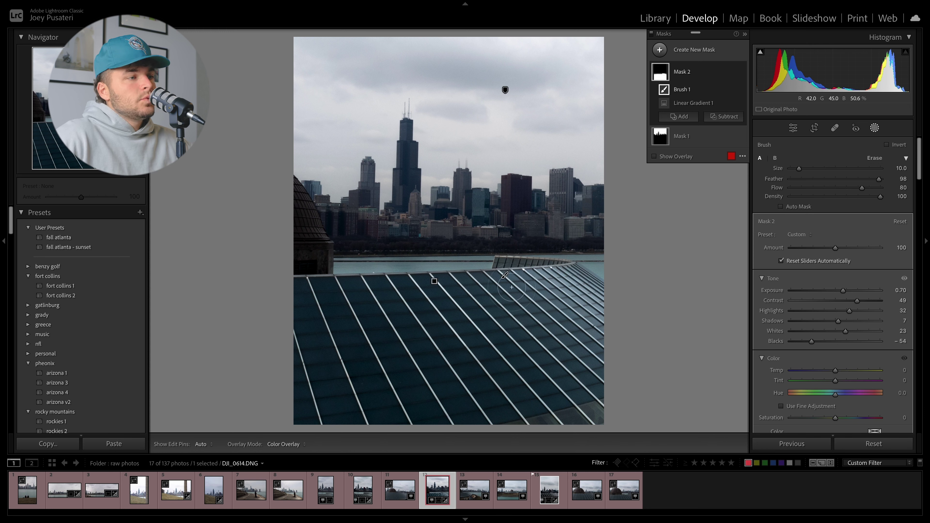
left_click_drag(845, 331, 852, 331)
- Set the roof mask's Saturation to 12 and reset a trial Temp change to 0
mouse_move(836, 418)
left_mouse_down()
mouse_move(799, 421)
mouse_move(855, 419)
mouse_move(832, 419)
mouse_move(841, 421)
left_mouse_up()
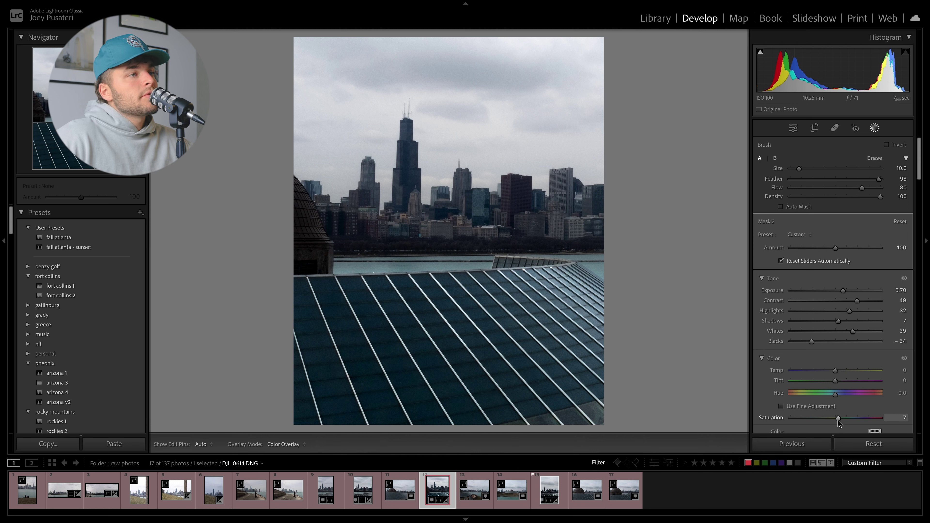
left_click_drag(834, 424, 842, 421)
left_click_drag(836, 372, 835, 373)
double_click(835, 372)
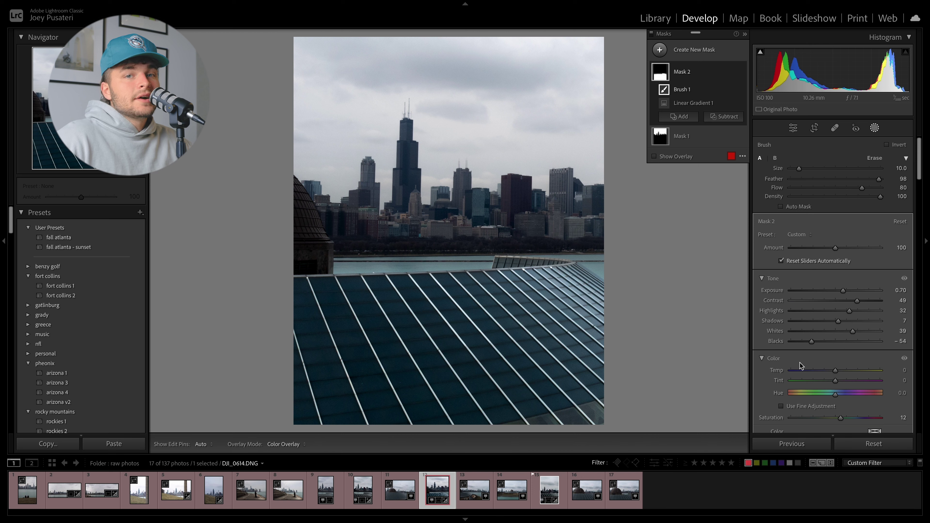
- Lower the roof mask's Blacks to -69
scroll(808, 363, "down", 4)
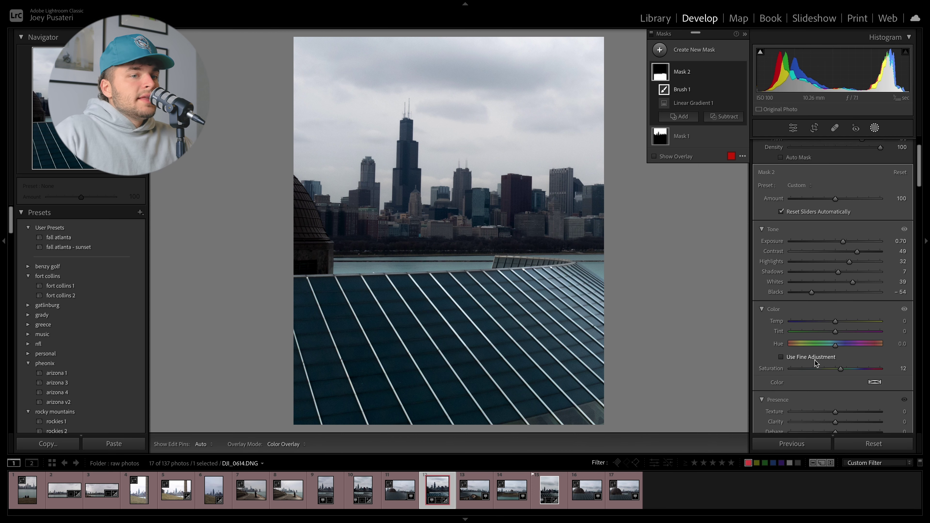
scroll(815, 364, "down", 3)
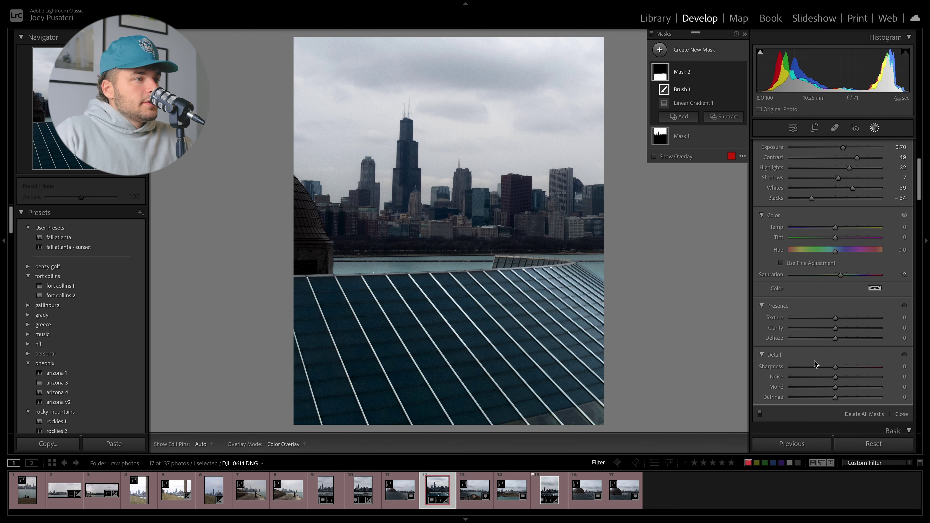
scroll(828, 300, "up", 3)
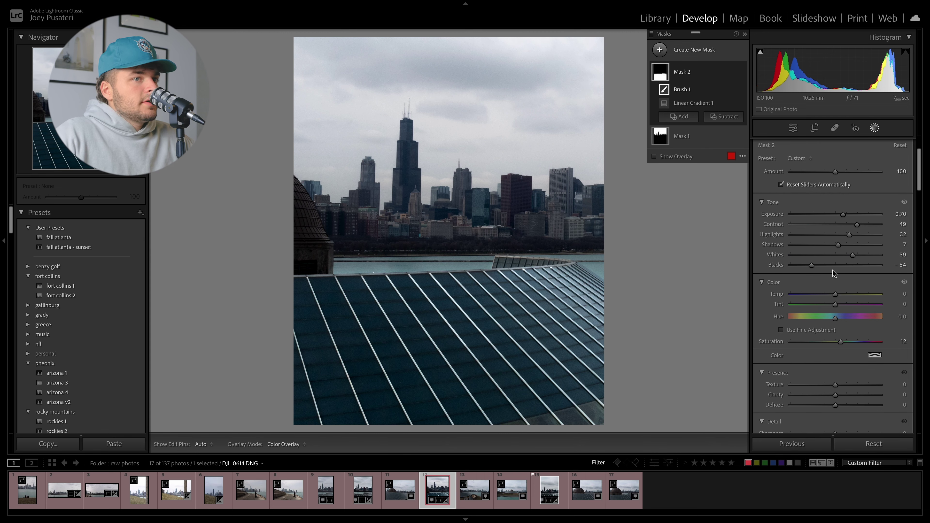
left_click_drag(815, 268, 806, 268)
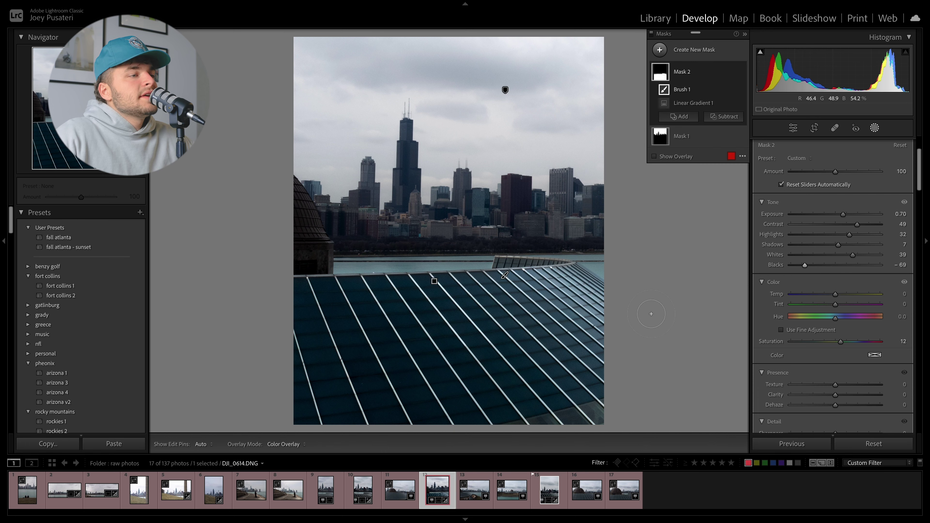
- Examine the roof panels up close and review the crop framing without changing it
left_click(875, 129)
left_click(522, 352)
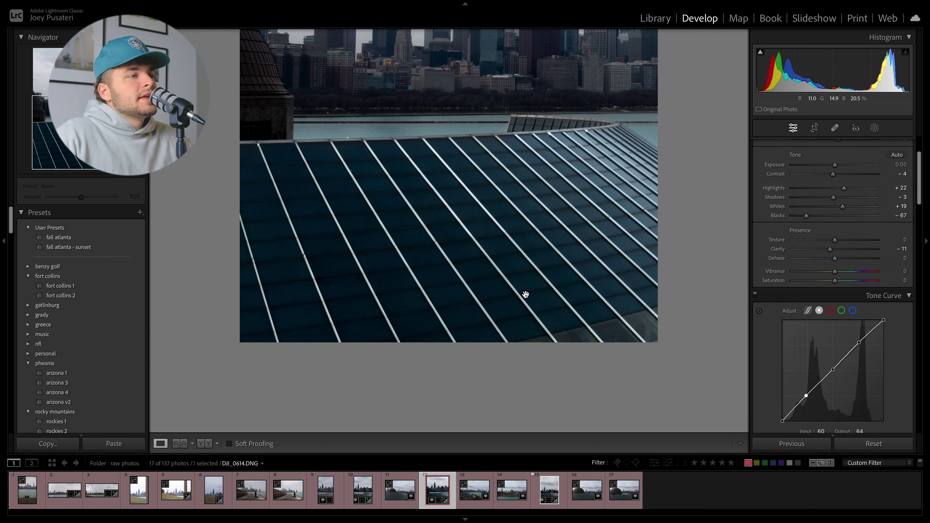
left_click(538, 283)
scroll(538, 282, "up", 10)
scroll(570, 305, "up", 4)
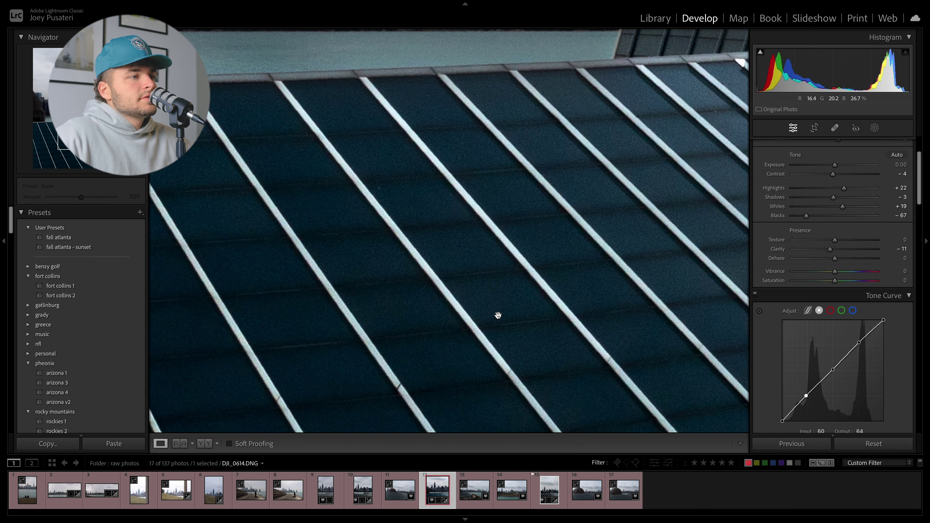
left_click(498, 315)
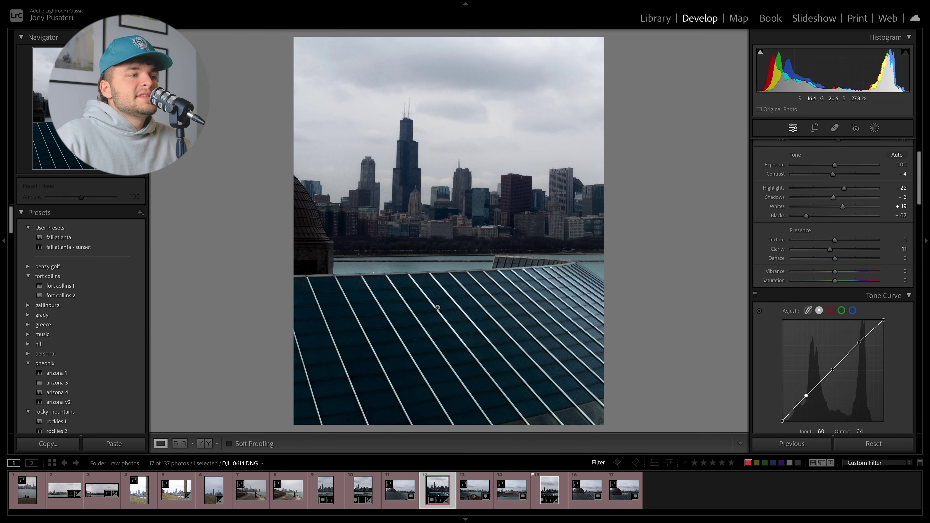
left_click(822, 128)
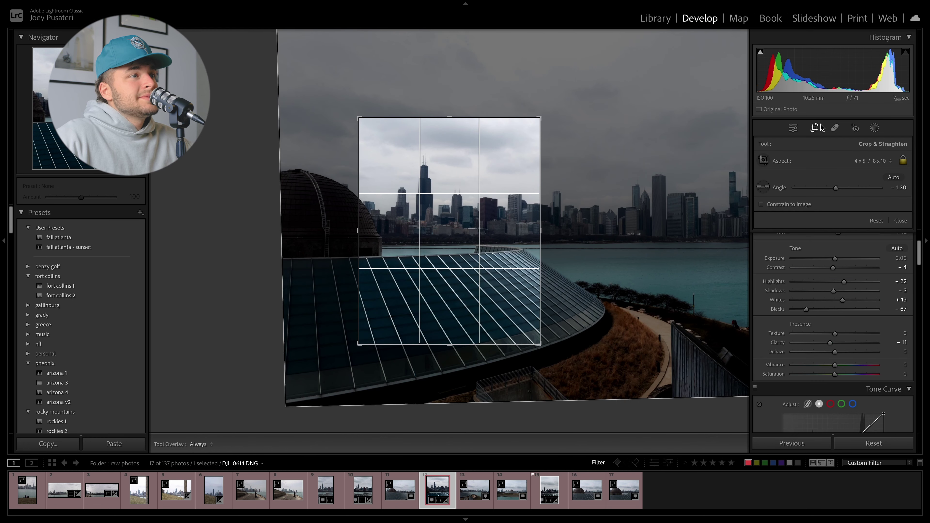
left_click(821, 127)
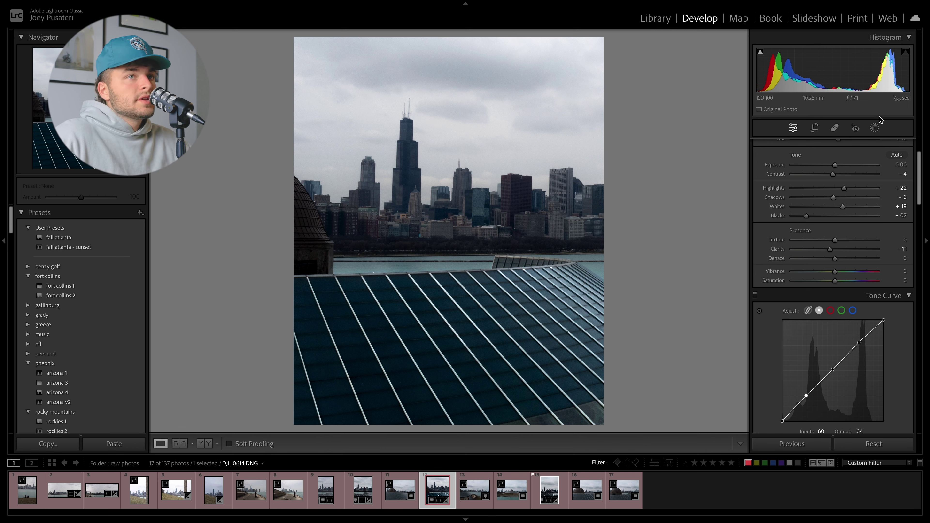
- Reopen the masks and duplicate the roof mask, Mask 2
left_click(878, 128)
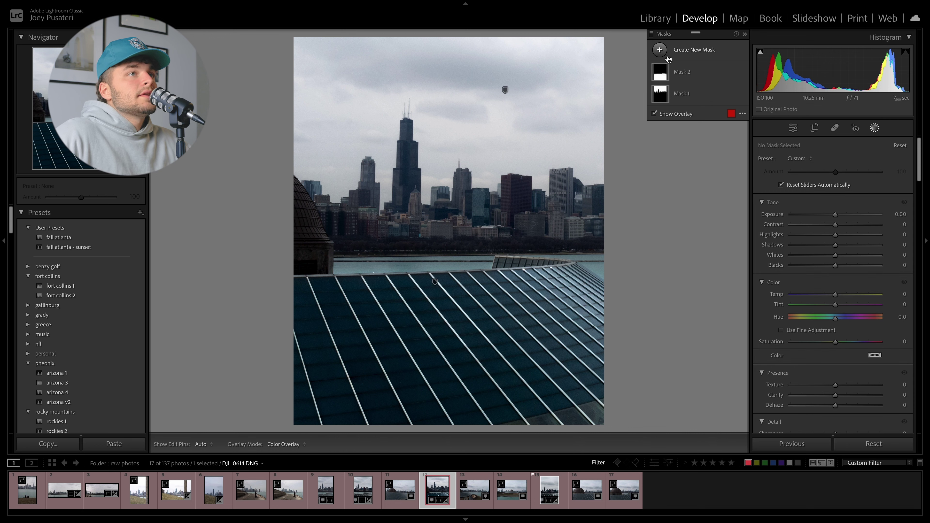
left_click(659, 50)
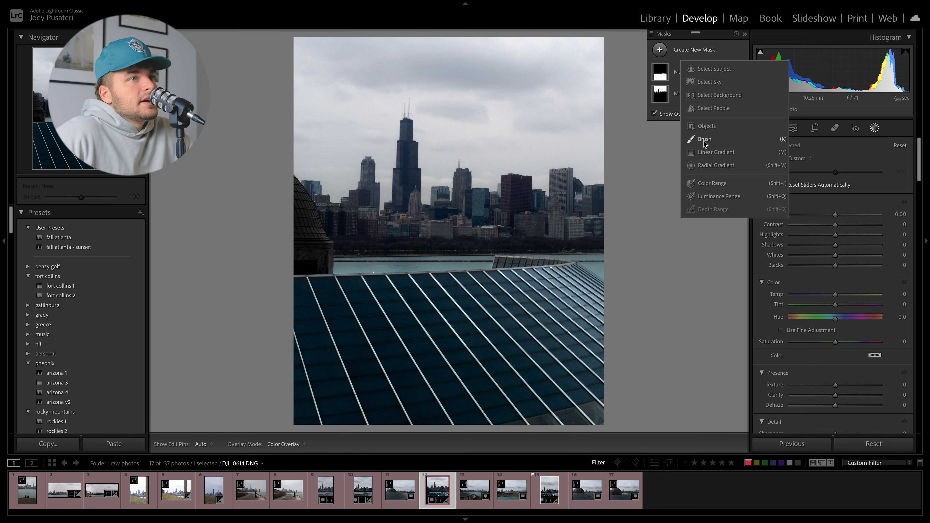
left_click(680, 72)
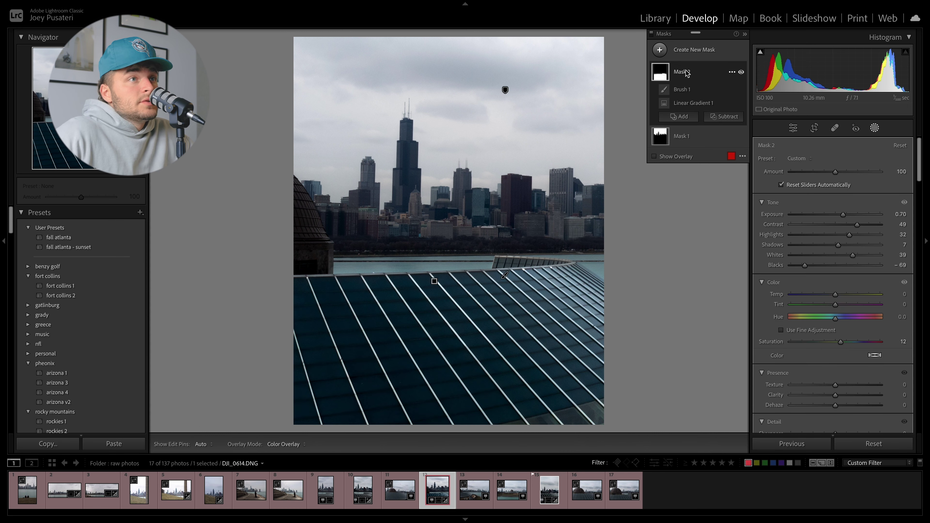
mouse_move(661, 74)
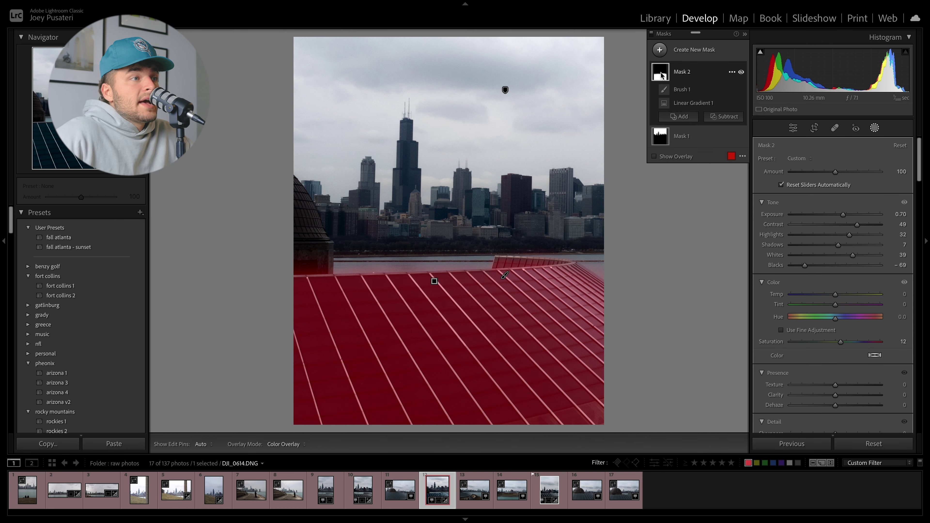
right_click(681, 72)
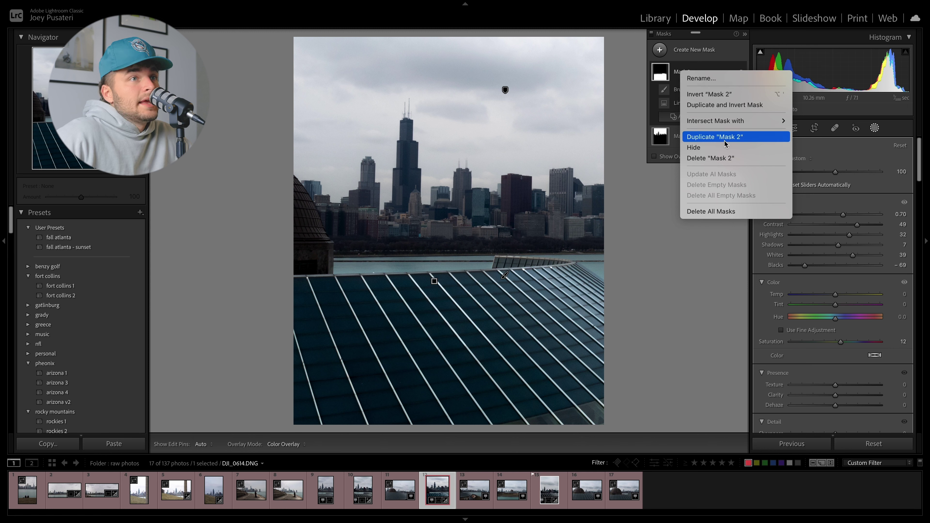
left_click(714, 137)
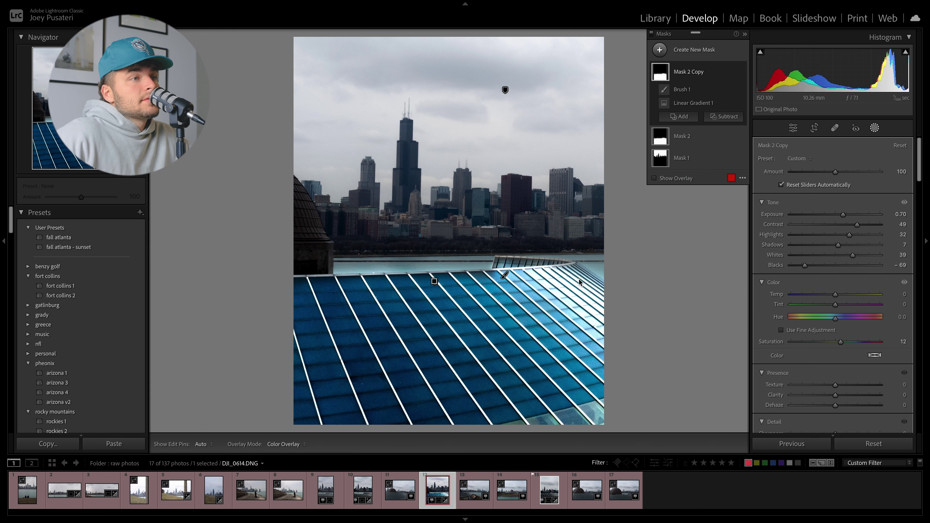
- Reset Exposure, Contrast, Highlights, Whites, Blacks and Saturation to 0 on the duplicated roof mask
double_click(853, 255)
double_click(849, 234)
double_click(853, 225)
double_click(841, 214)
double_click(804, 265)
double_click(841, 341)
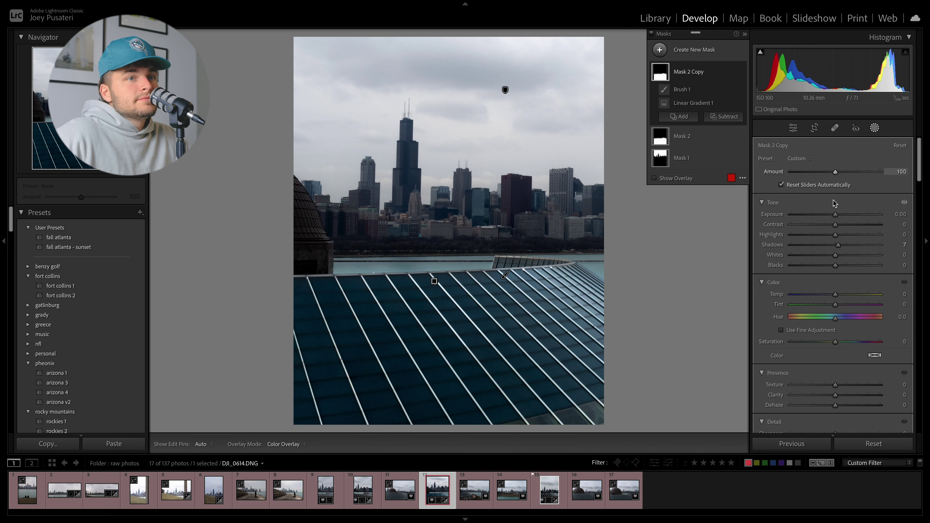
- Reset Shadows to 0 on the duplicated roof mask, Mask 2 Copy, show its overlay and invert the mask
double_click(838, 245)
key("o")
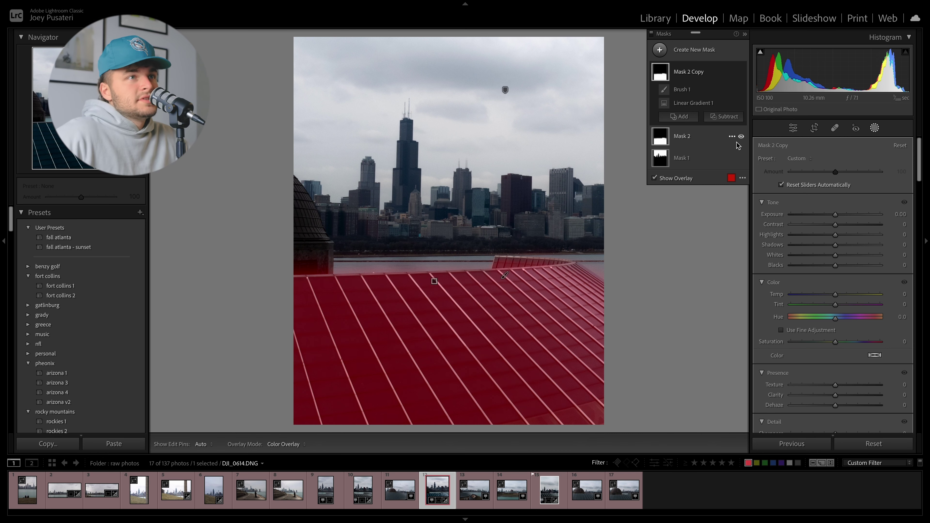
right_click(685, 74)
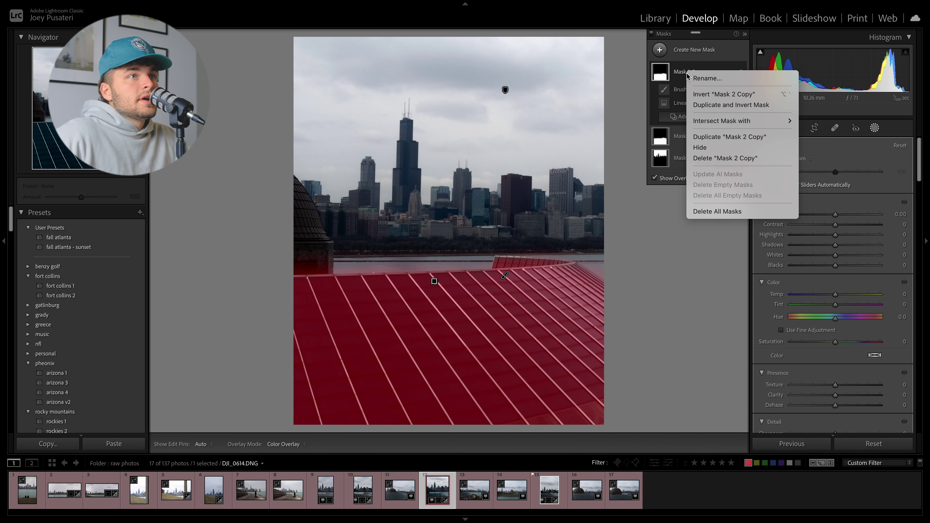
mouse_move(723, 121)
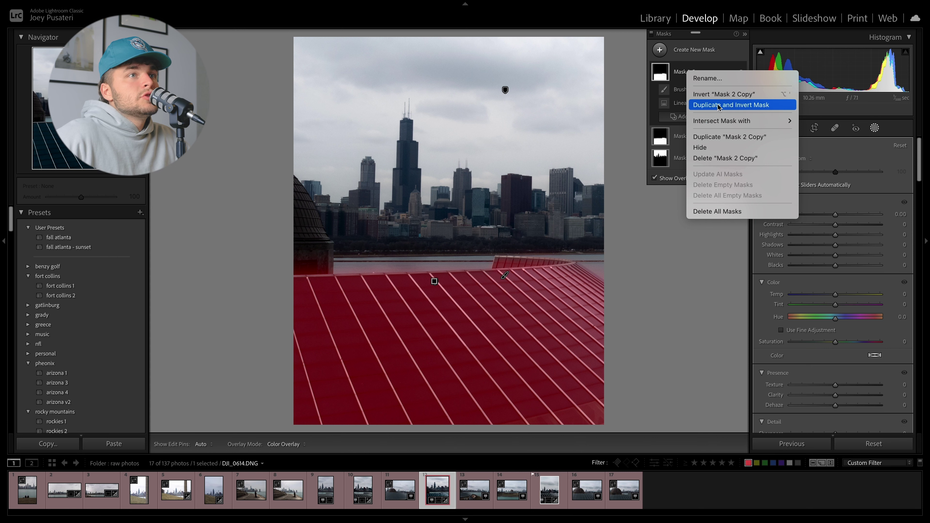
left_click(717, 94)
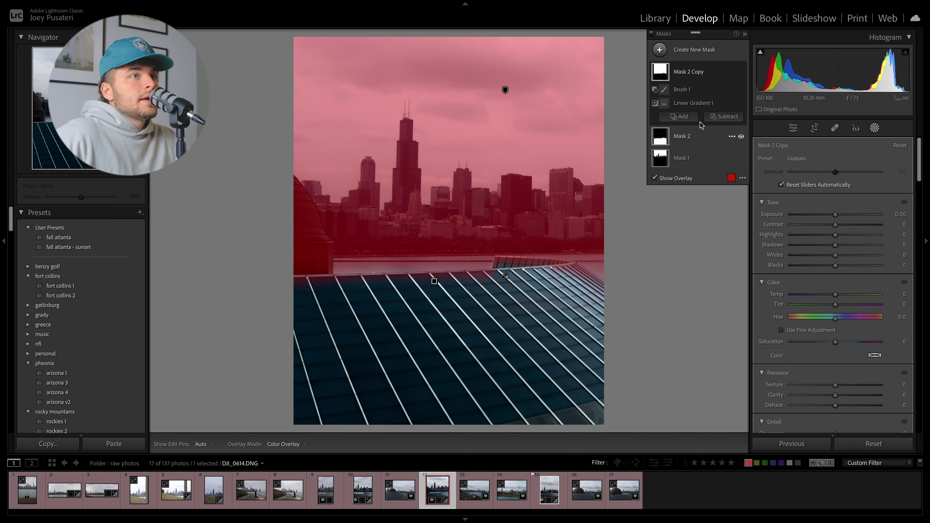
- Subtract a linear gradient covering the sky and skyline from Mask 2 Copy, and brush out the domed building at the photo's left edge
left_click(728, 117)
left_click(734, 236)
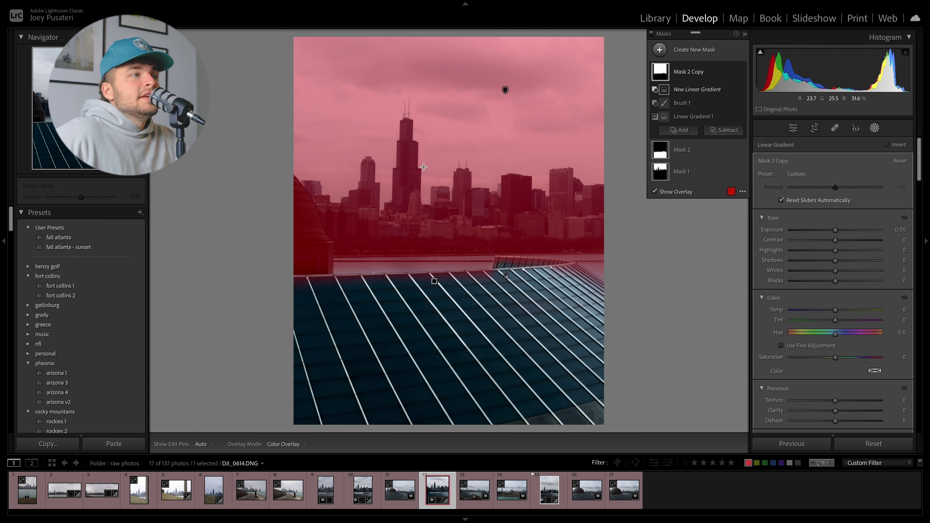
left_click_drag(445, 213, 445, 253)
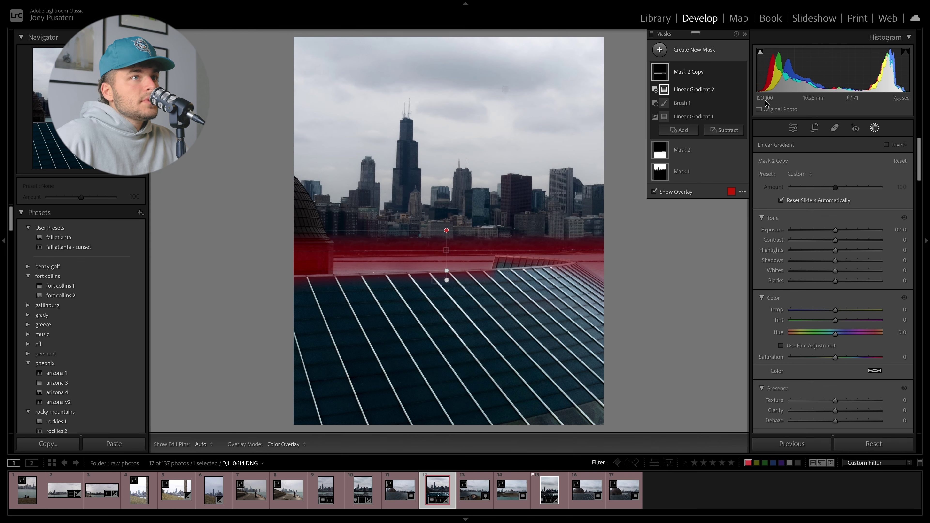
left_click(723, 130)
left_click(727, 229)
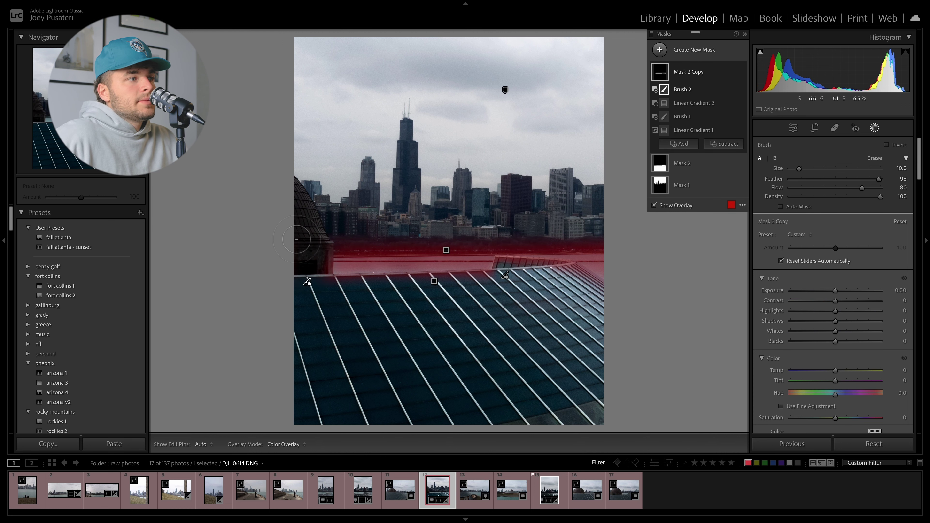
left_click_drag(301, 240, 387, 240)
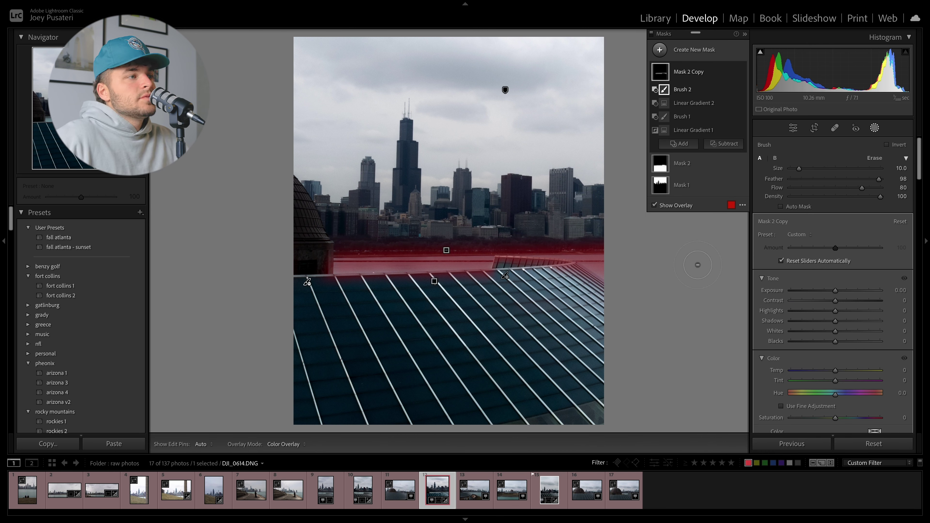
- Try Saturation 100 and Exposure 1.07 on the water mask, and reset both to 0
left_click_drag(836, 418, 928, 418)
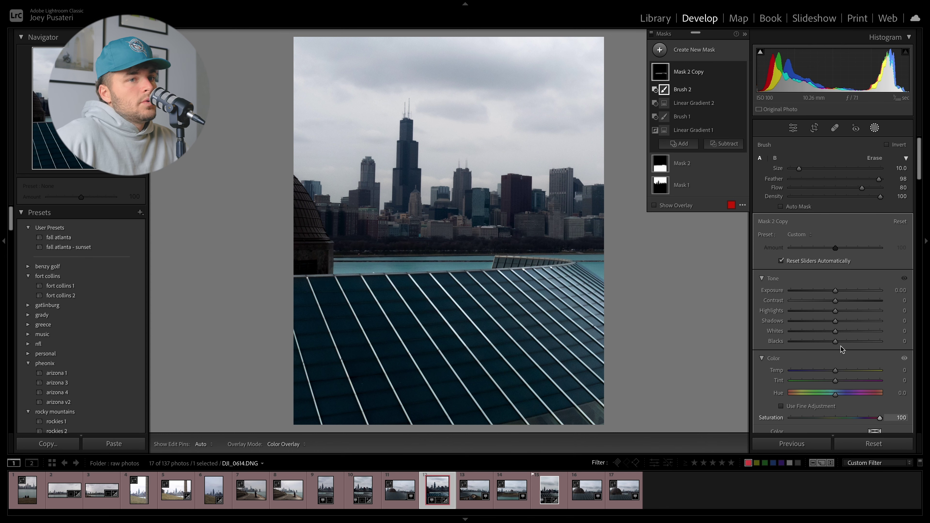
left_click_drag(827, 291, 848, 290)
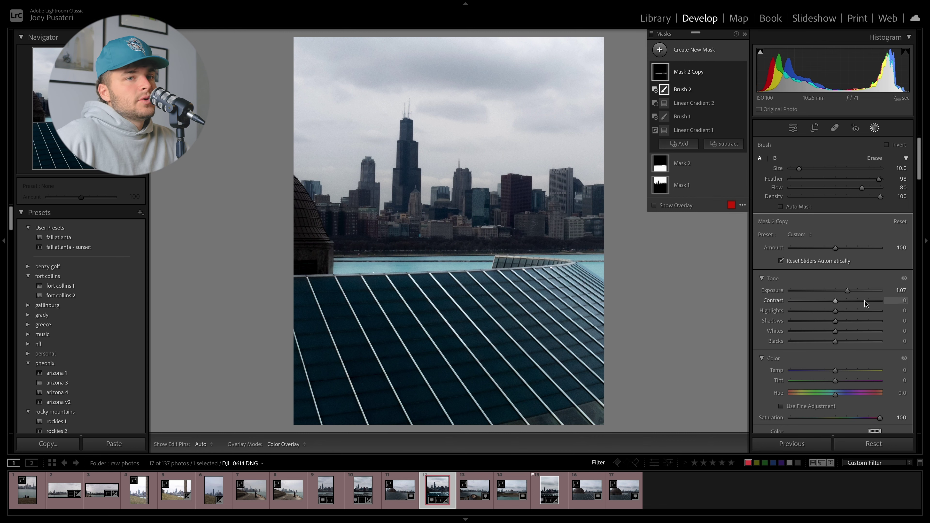
double_click(847, 290)
double_click(880, 419)
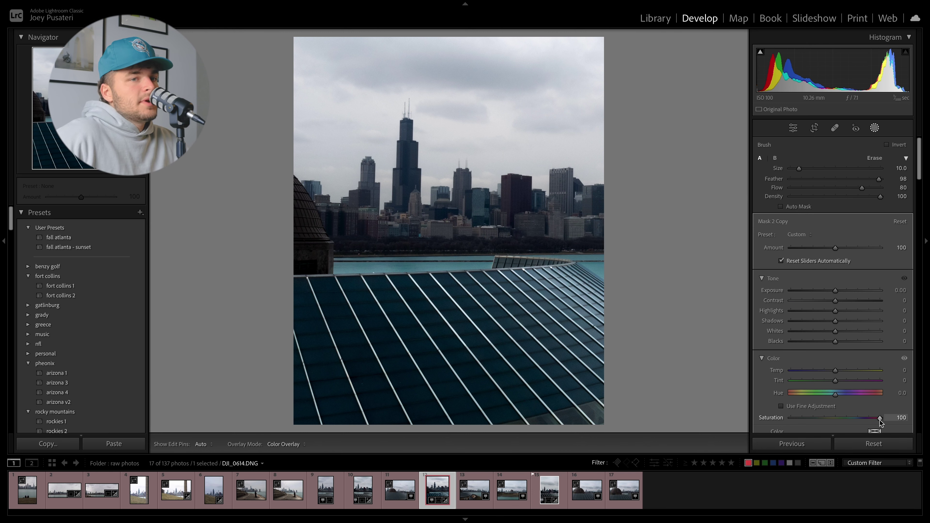
- Set the water mask's Exposure to 0.30, Highlights 7, Shadows 5, Whites 10, Blacks -4 and Saturation 4
key("o")
mouse_move(835, 311)
left_mouse_down()
mouse_move(849, 319)
mouse_move(822, 308)
mouse_move(842, 308)
mouse_move(851, 326)
mouse_move(834, 327)
left_mouse_up()
scroll(838, 317, "down", 1)
scroll(867, 414, "down", 3)
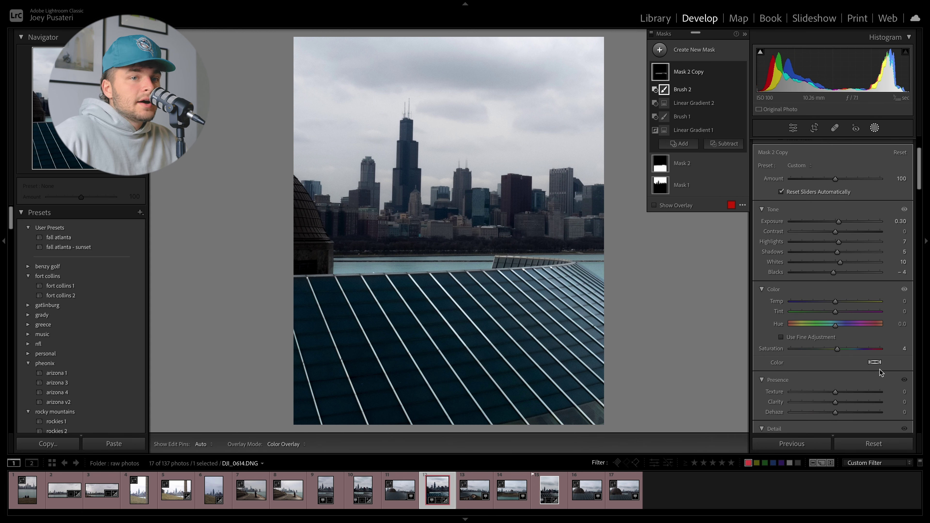
- Try several color tints on the water mask and settle on a blue with hue 203 and saturation 42%
left_click(874, 362)
left_click_drag(802, 373, 790, 345)
left_click(733, 359)
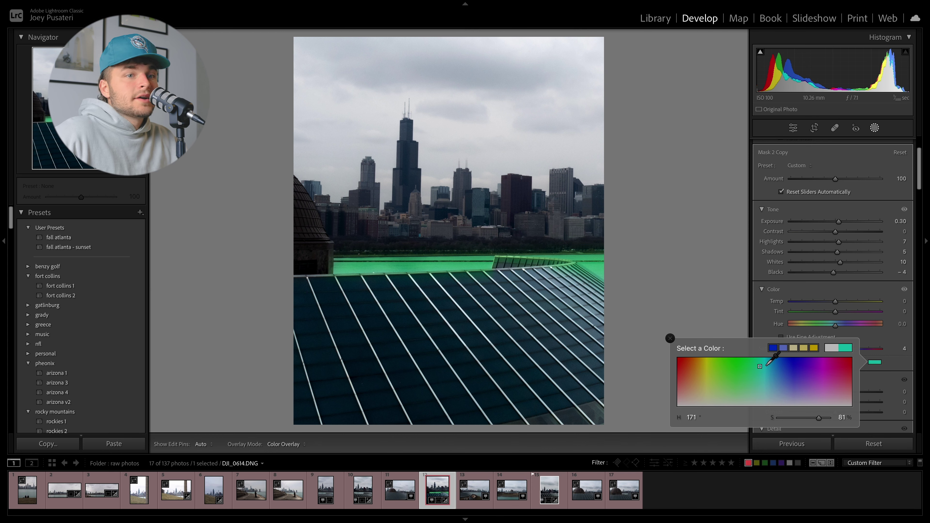
left_click(825, 357)
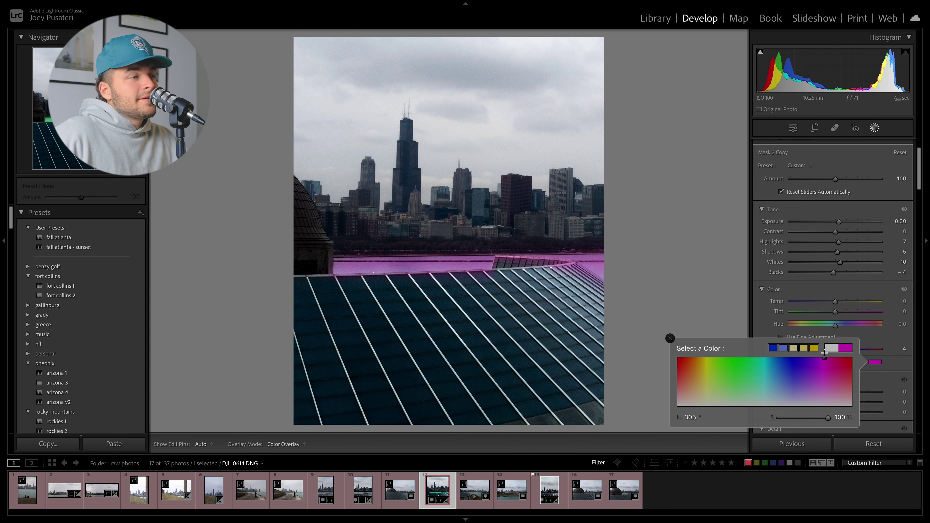
left_click(782, 374)
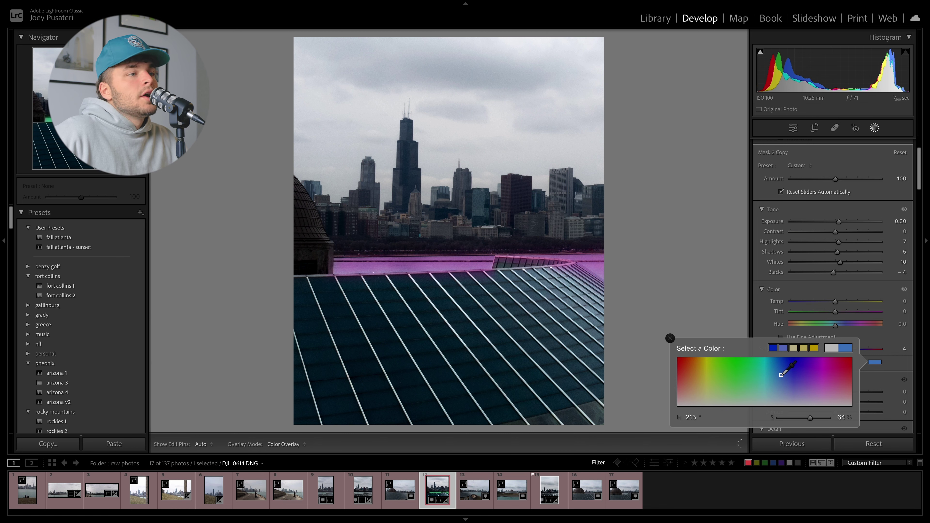
left_click(781, 384)
left_click(774, 397)
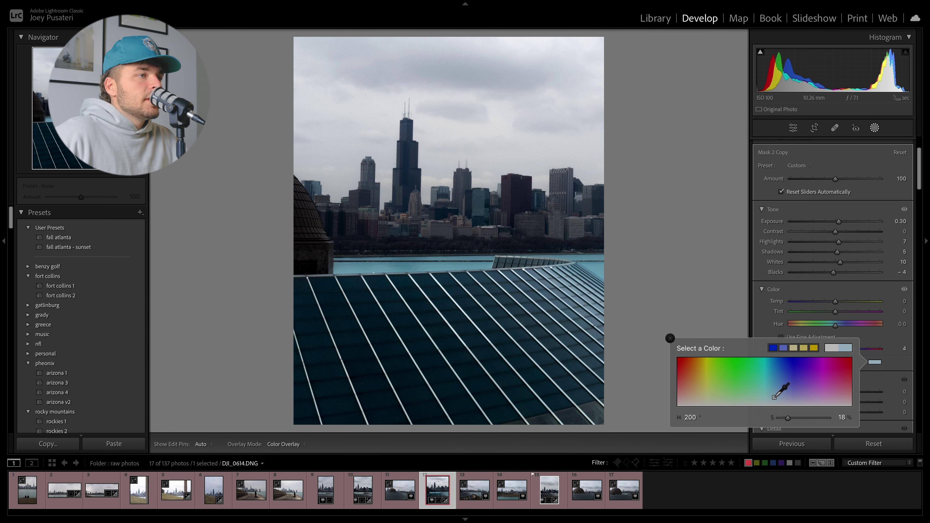
left_click_drag(774, 397, 776, 395)
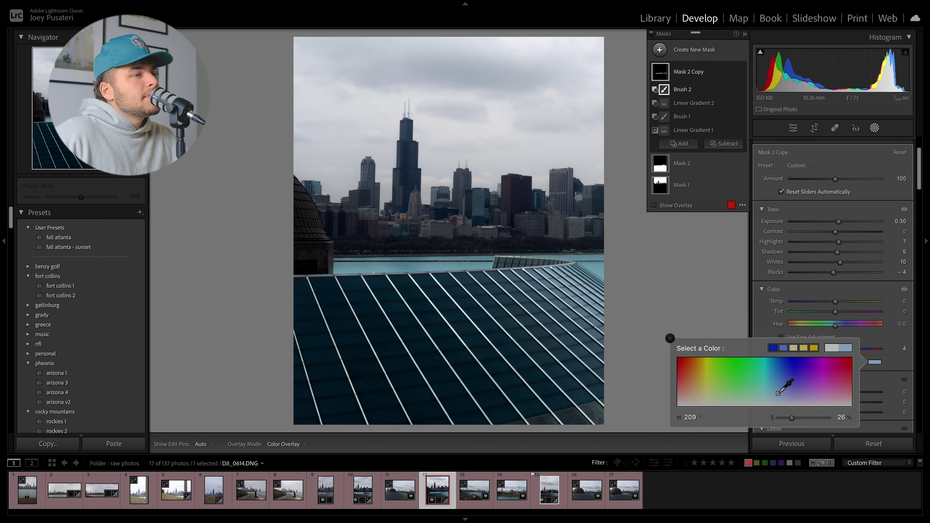
left_click_drag(778, 393, 781, 391)
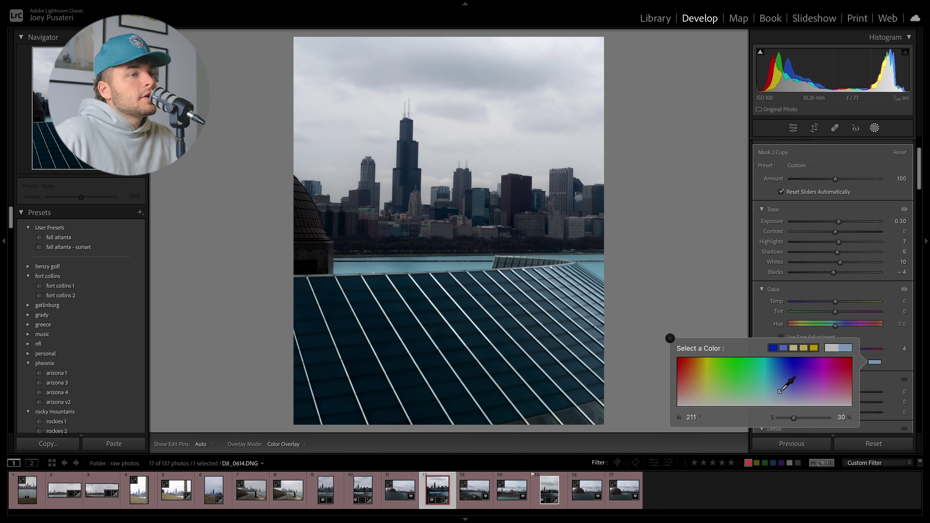
mouse_move(780, 388)
left_mouse_down()
mouse_move(788, 388)
mouse_move(775, 385)
left_mouse_up()
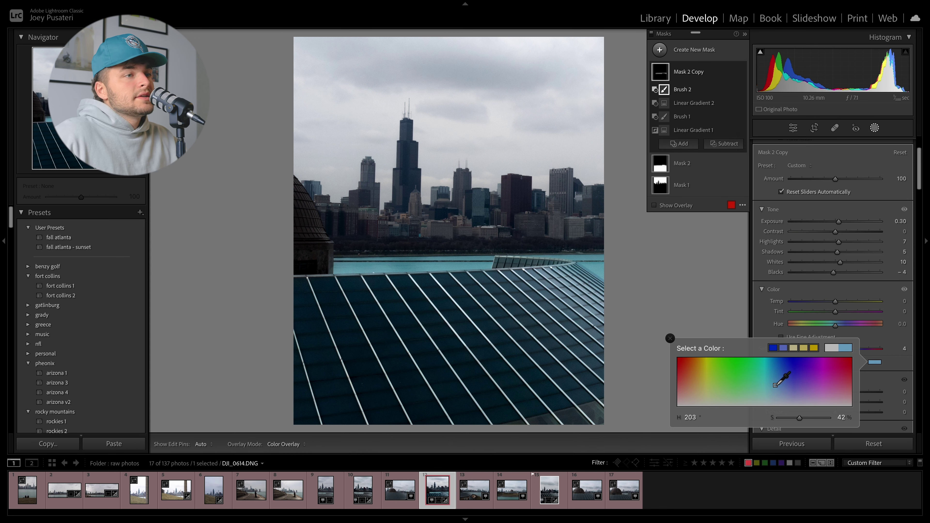
left_click(878, 338)
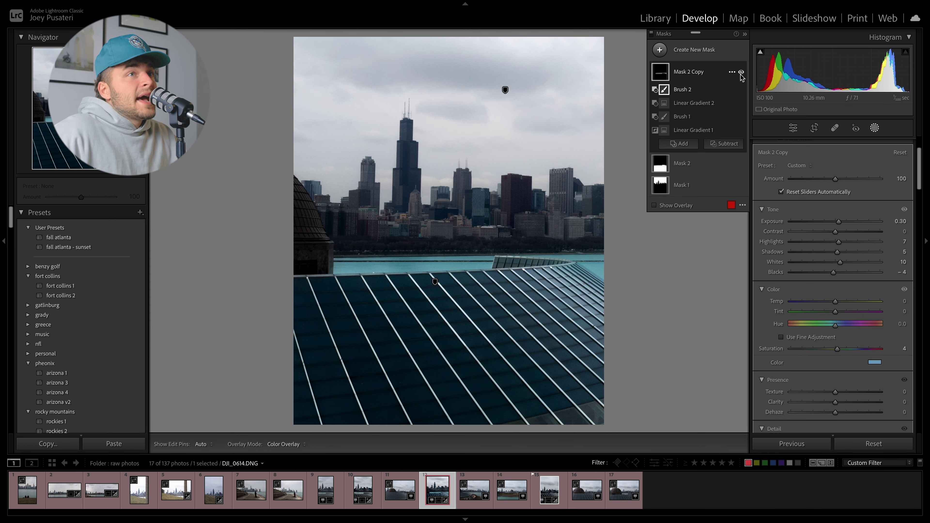
- Compare the photo with the water mask hidden and shown to judge its effect on the lake
left_click(741, 73)
left_click(741, 73)
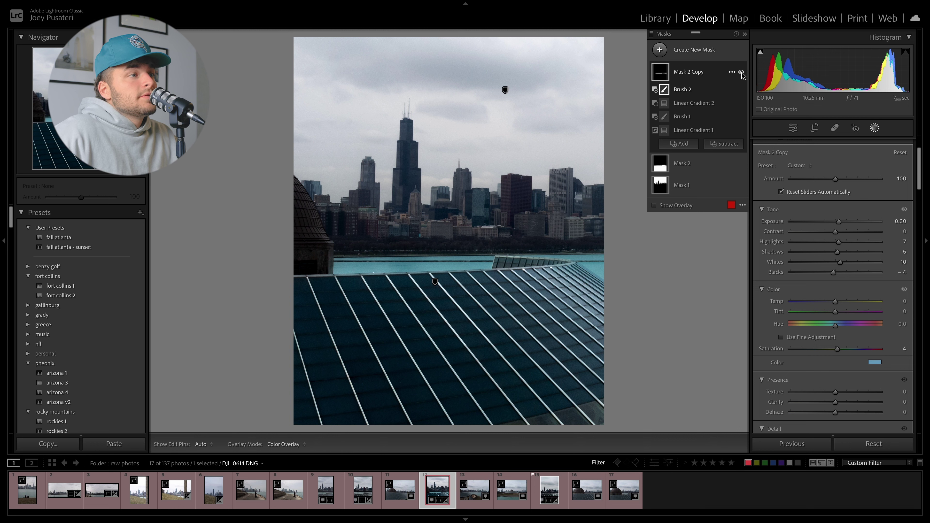
left_click(741, 72)
left_click(742, 72)
left_click(742, 72)
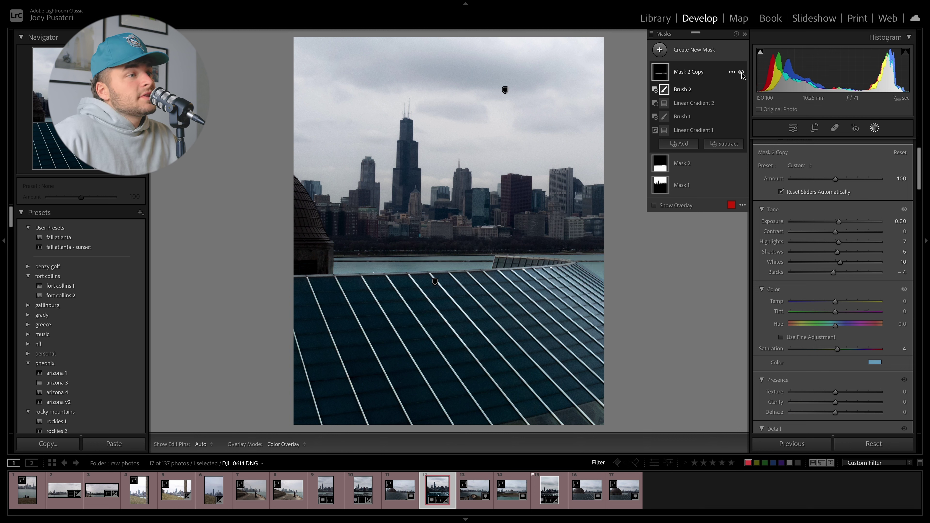
left_click(742, 72)
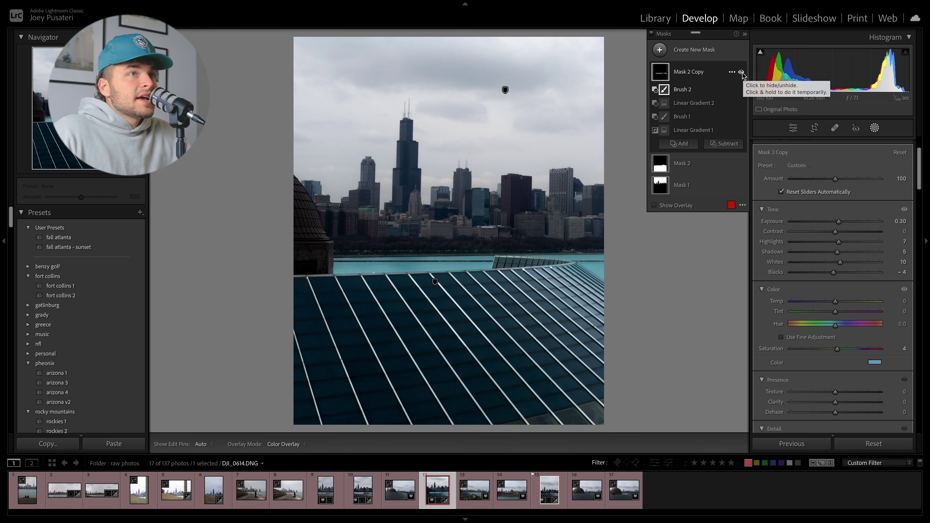
left_click(741, 72)
left_click(741, 72)
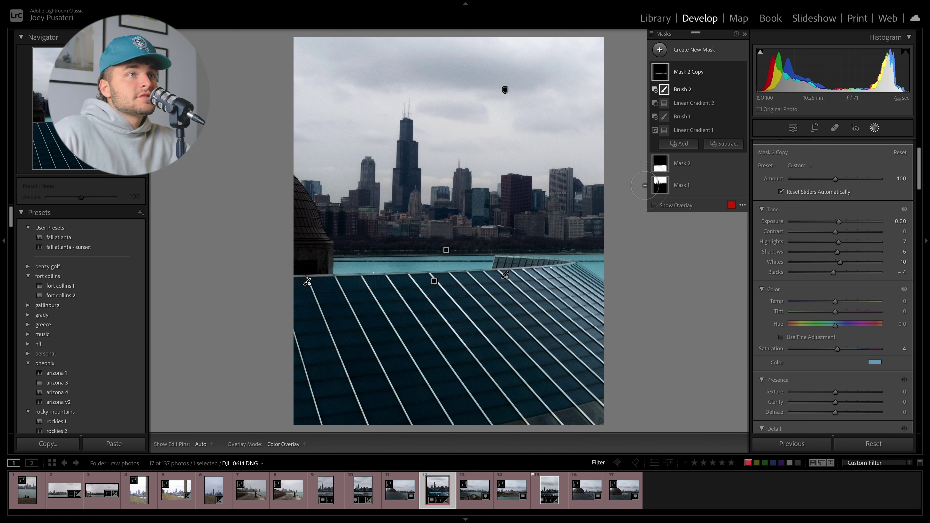
- Create a new Select Sky mask and invert it to cover the skyline and foreground
left_click(662, 50)
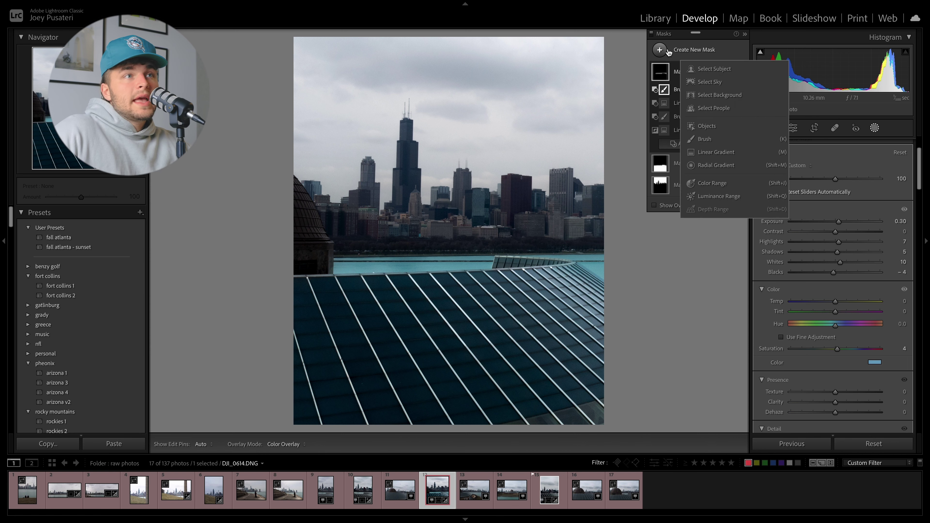
left_click(710, 82)
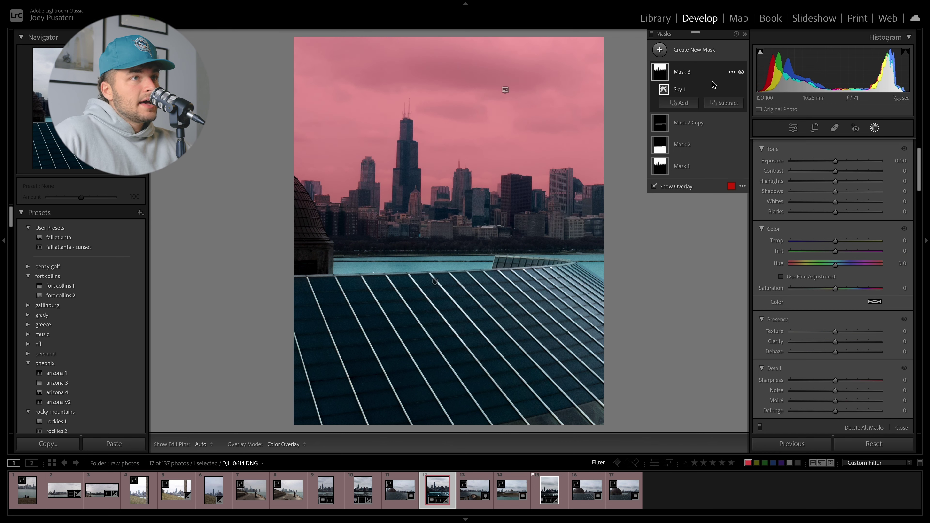
right_click(682, 72)
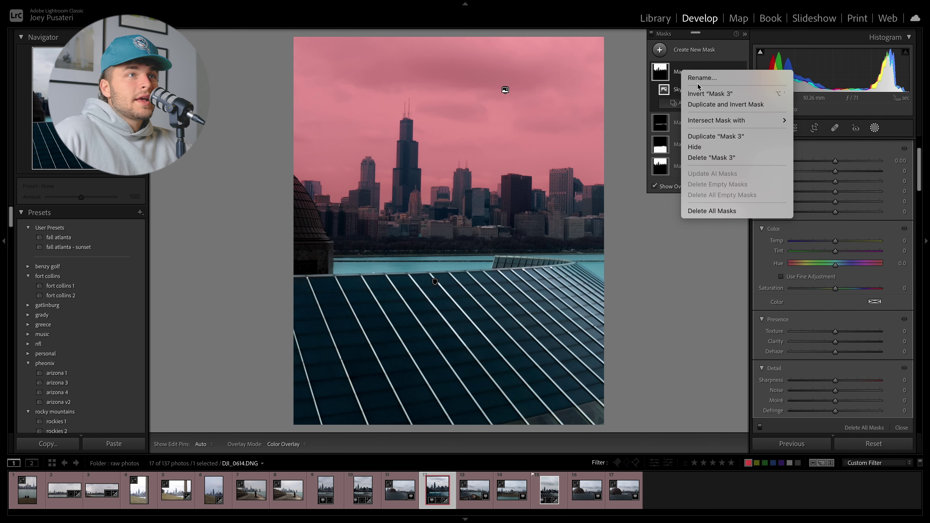
left_click(700, 94)
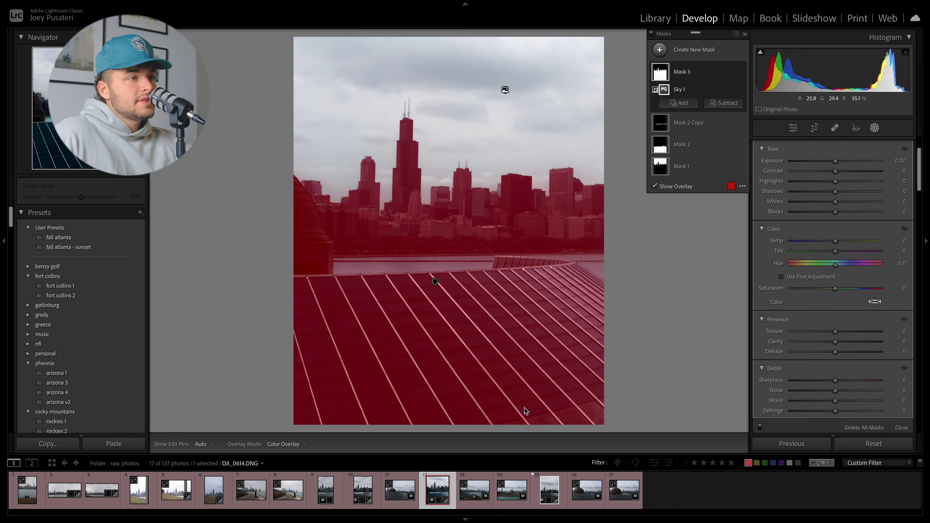
- Subtract a linear gradient over the water and roof from Mask 3, and brush out the domed building at the photo's left edge
left_click(727, 105)
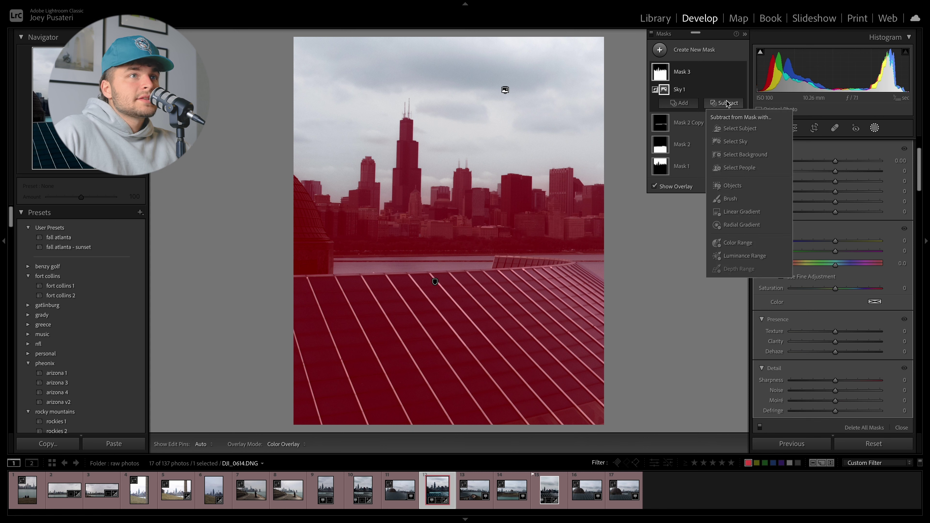
left_click(732, 215)
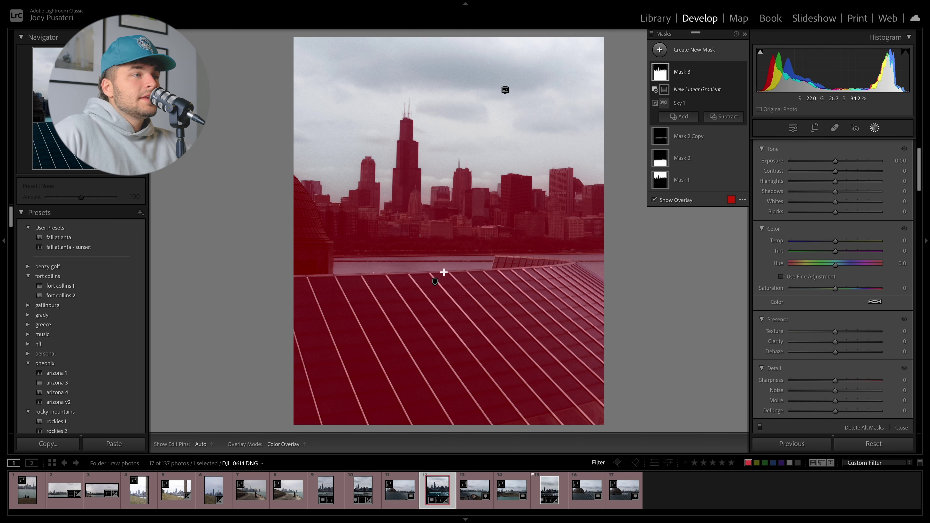
left_click_drag(430, 269, 430, 240)
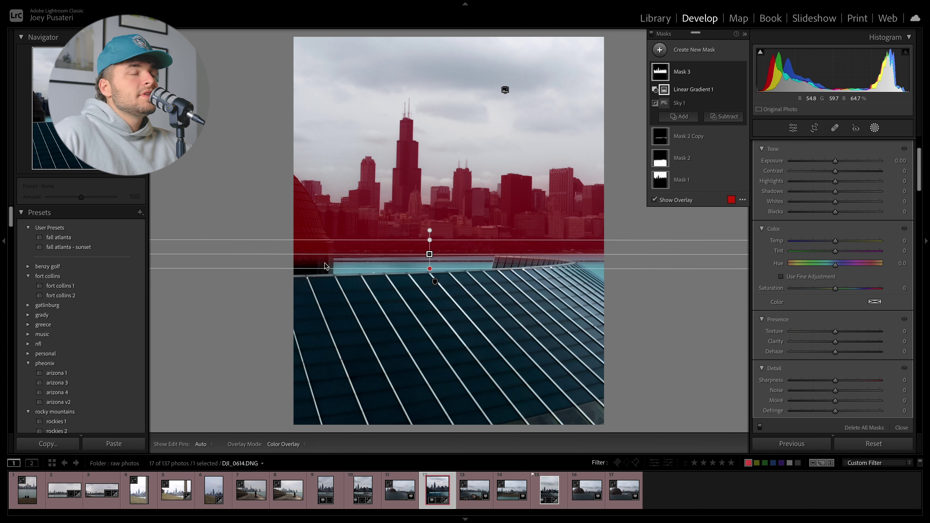
left_click(724, 116)
left_click(736, 240)
key("h")
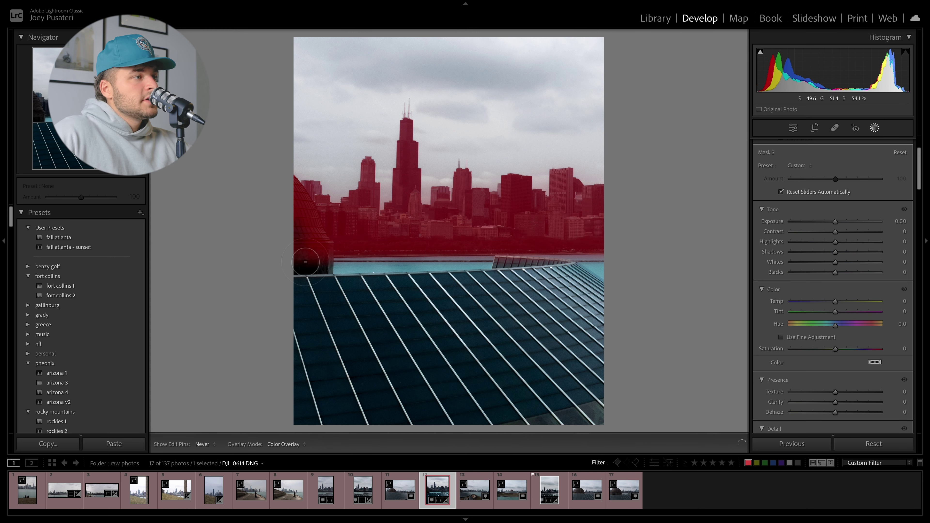
left_click_drag(318, 257, 288, 189)
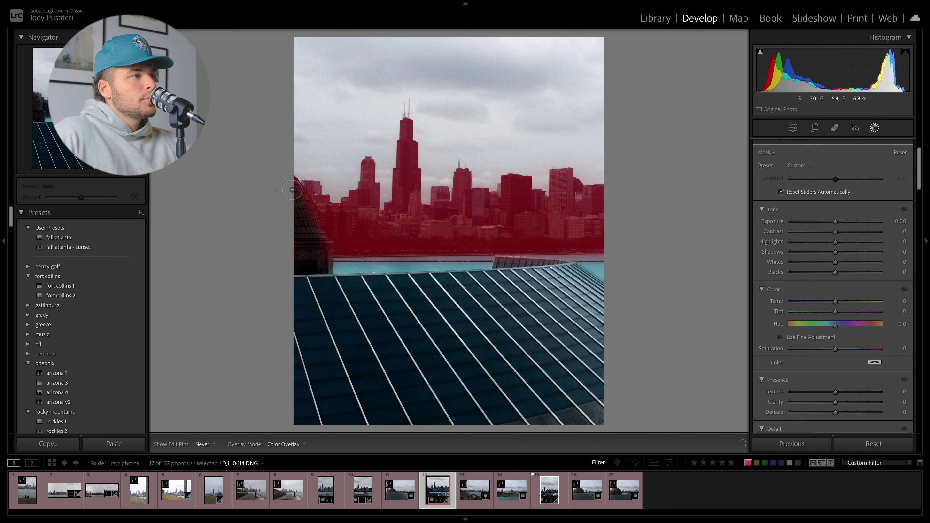
mouse_move(308, 223)
left_mouse_down()
mouse_move(304, 210)
mouse_move(321, 261)
mouse_move(304, 211)
mouse_move(281, 194)
left_mouse_up()
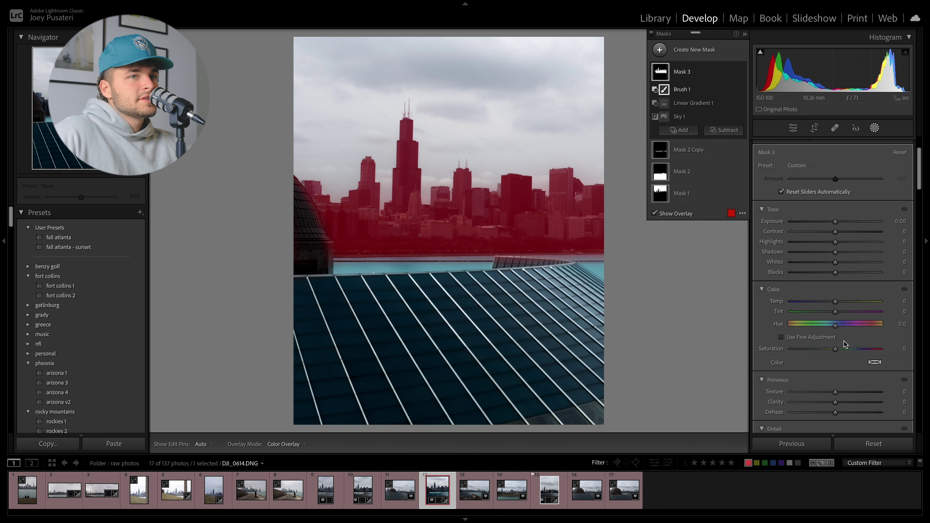
- Set the skyline mask's Exposure to 0.23, Contrast to 46, Blacks to 5, Saturation to 17 and Temp to 5
left_click_drag(834, 221, 857, 232)
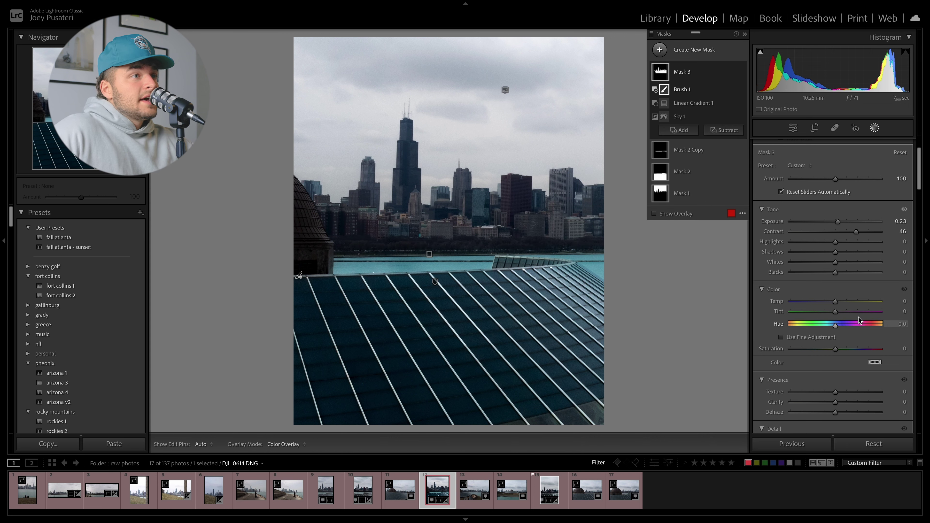
left_click_drag(834, 273, 841, 274)
left_click_drag(835, 349, 843, 350)
left_click_drag(835, 301, 836, 302)
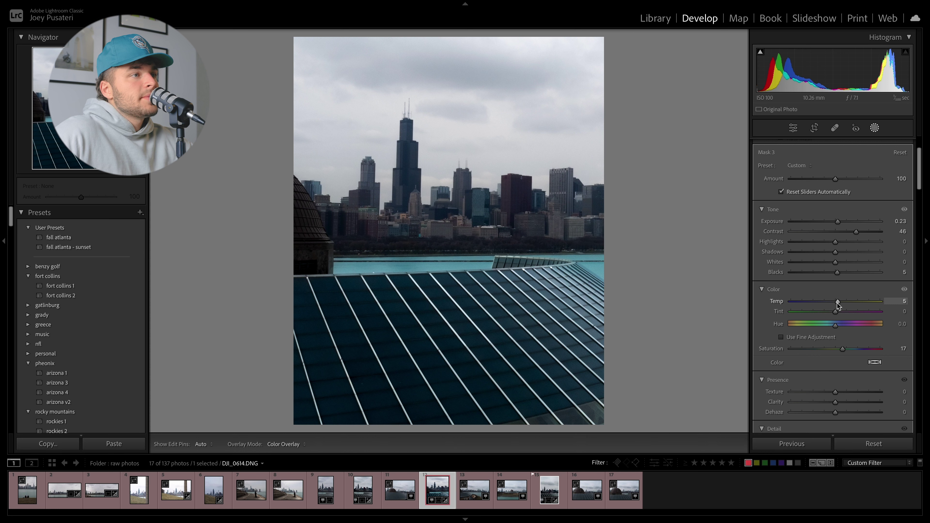
left_click_drag(838, 305, 838, 304)
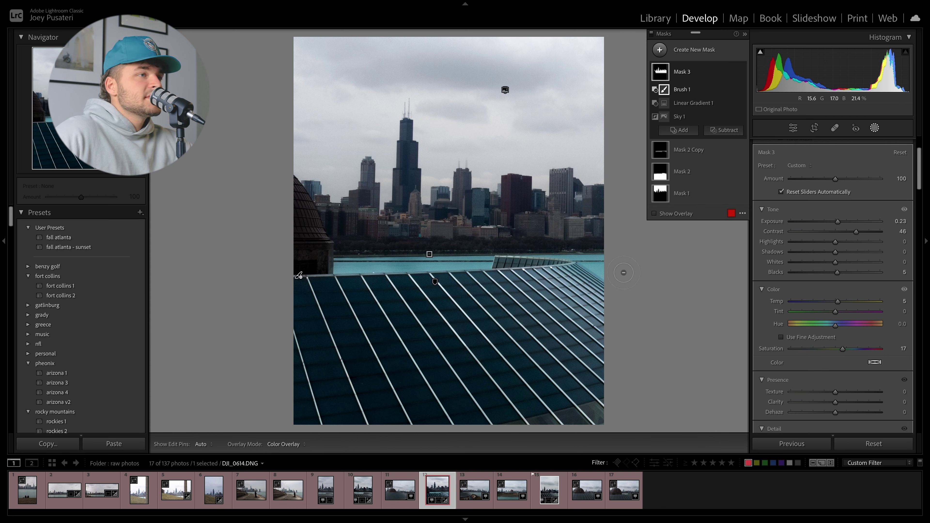
- Refine the skyline mask to Exposure 0.37, Contrast 71, Highlights 5, Shadows 2, Whites 46 and Blacks −7
left_click_drag(804, 272, 846, 252)
mouse_move(841, 272)
left_mouse_down()
mouse_move(825, 275)
mouse_move(837, 275)
mouse_move(826, 263)
mouse_move(851, 263)
mouse_move(868, 243)
mouse_move(792, 247)
mouse_move(838, 245)
mouse_move(859, 263)
mouse_move(868, 233)
mouse_move(837, 222)
mouse_move(831, 253)
mouse_move(839, 254)
mouse_move(822, 271)
mouse_move(838, 274)
left_mouse_up()
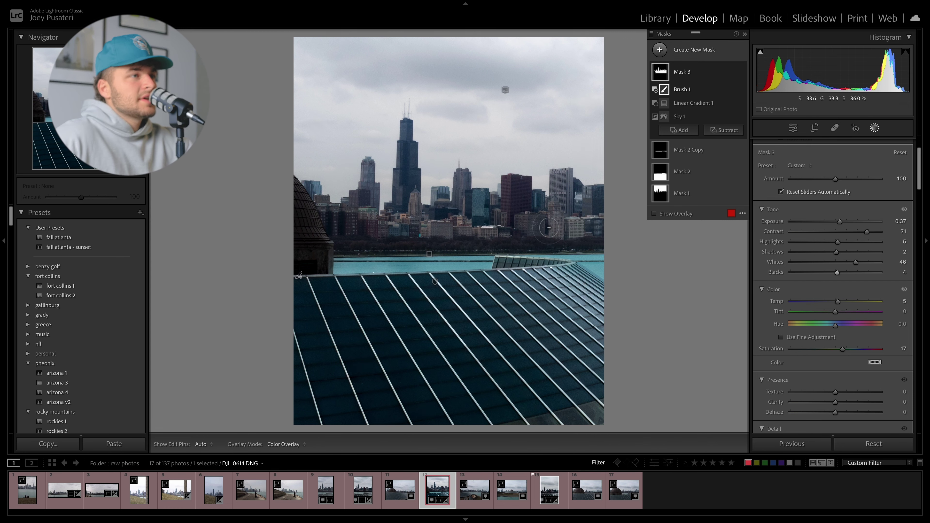
left_click_drag(837, 272, 834, 273)
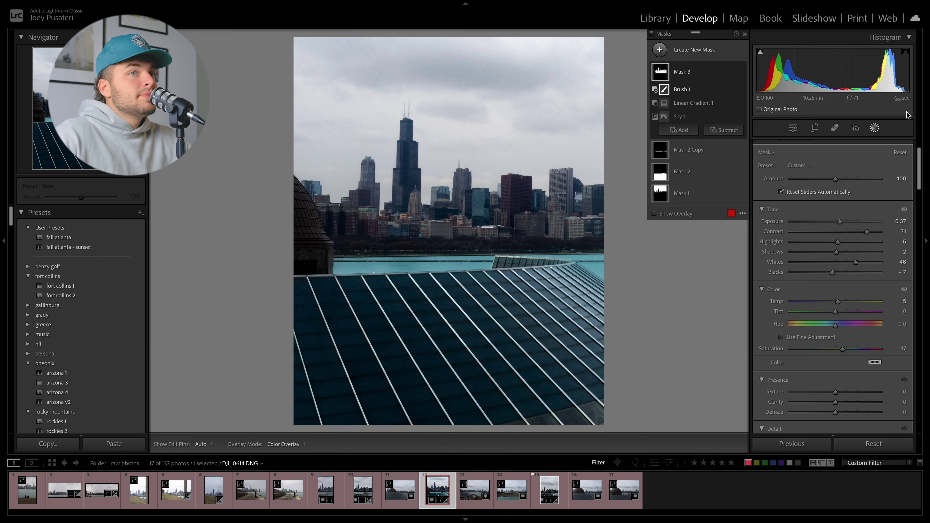
left_click(875, 128)
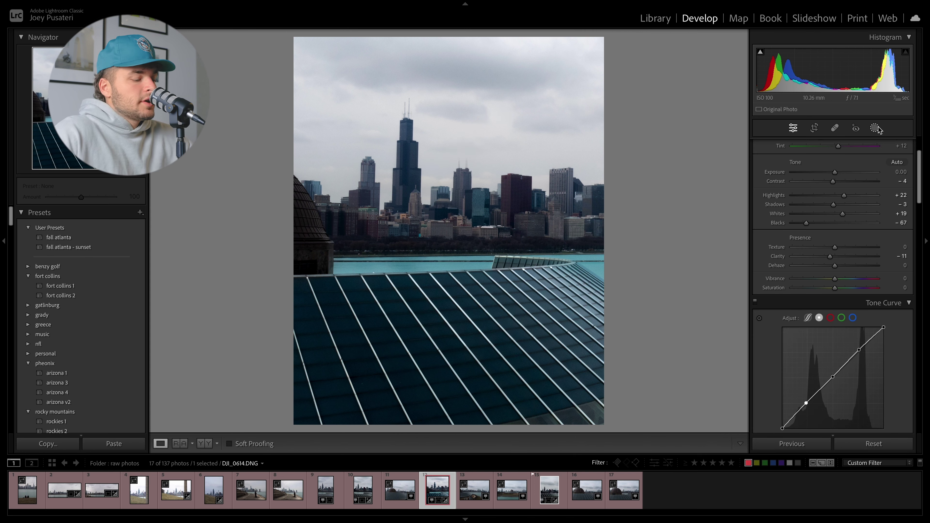
- Create a new brush mask and paint it over the tallest dark skyscraper in the skyline
key("z")
key("z")
key("z")
left_click_drag(409, 181, 523, 295)
left_click(874, 128)
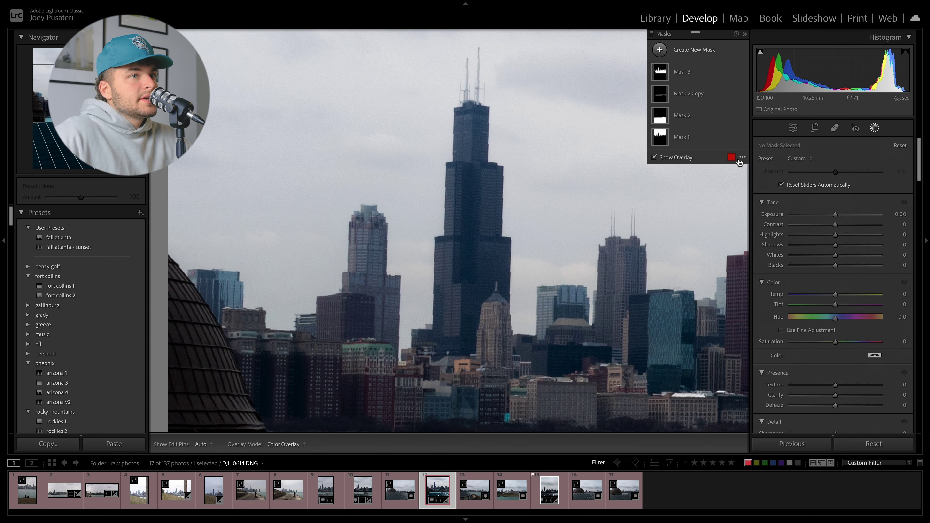
left_click(684, 51)
left_click(705, 143)
mouse_move(452, 326)
left_mouse_down()
mouse_move(443, 343)
mouse_move(470, 293)
mouse_move(463, 310)
mouse_move(474, 143)
mouse_move(489, 289)
mouse_move(489, 277)
mouse_move(457, 271)
mouse_move(471, 132)
left_mouse_up()
scroll(468, 314, "up", 4)
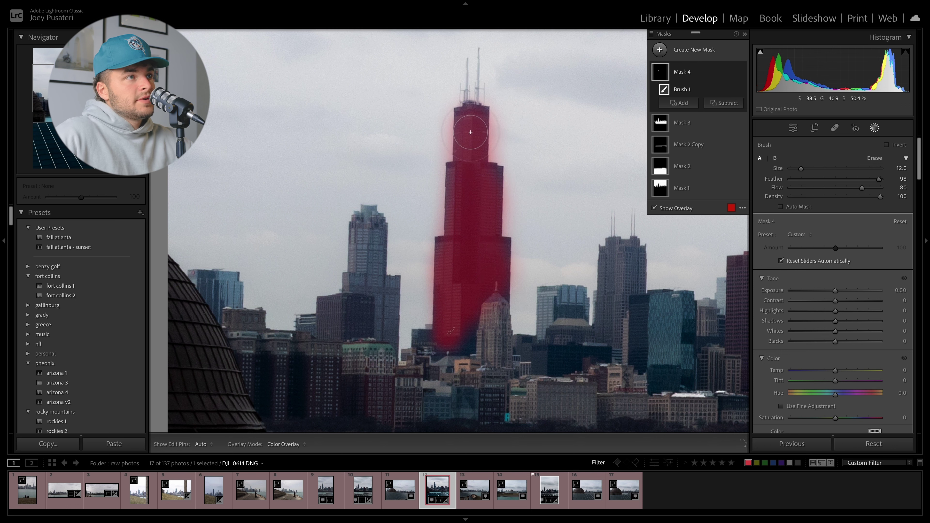
mouse_move(457, 348)
left_mouse_down()
mouse_move(463, 328)
mouse_move(457, 350)
left_mouse_up()
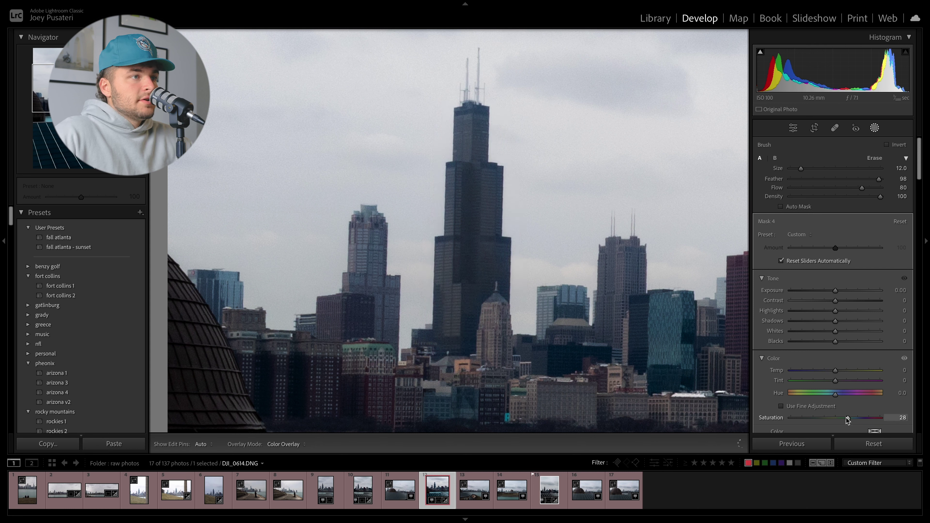
- Darken the skyscraper mask with Saturation −48, Shadows −27 and Blacks −22, and check the result up close and at full view
left_click_drag(847, 420, 814, 424)
mouse_move(835, 320)
left_mouse_down()
mouse_move(823, 321)
mouse_move(824, 341)
mouse_move(849, 333)
mouse_move(838, 334)
left_mouse_up()
double_click(838, 332)
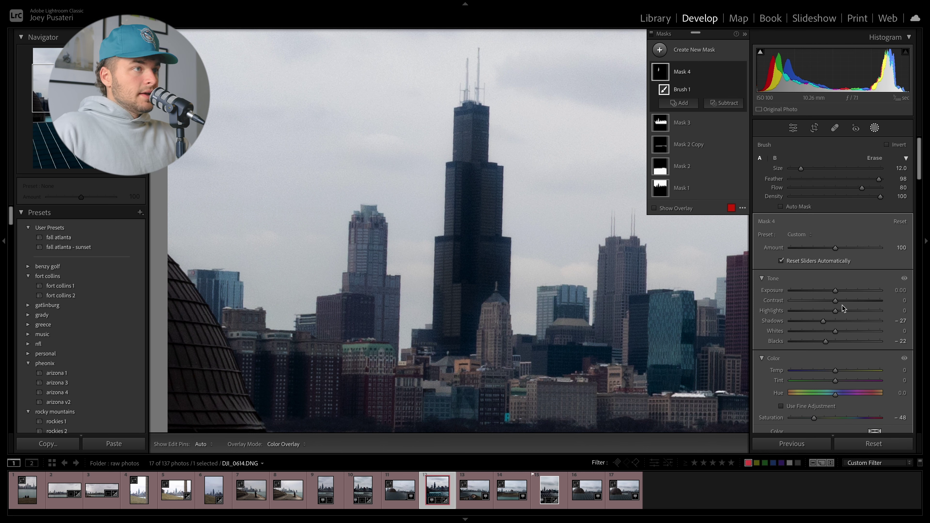
left_click(874, 129)
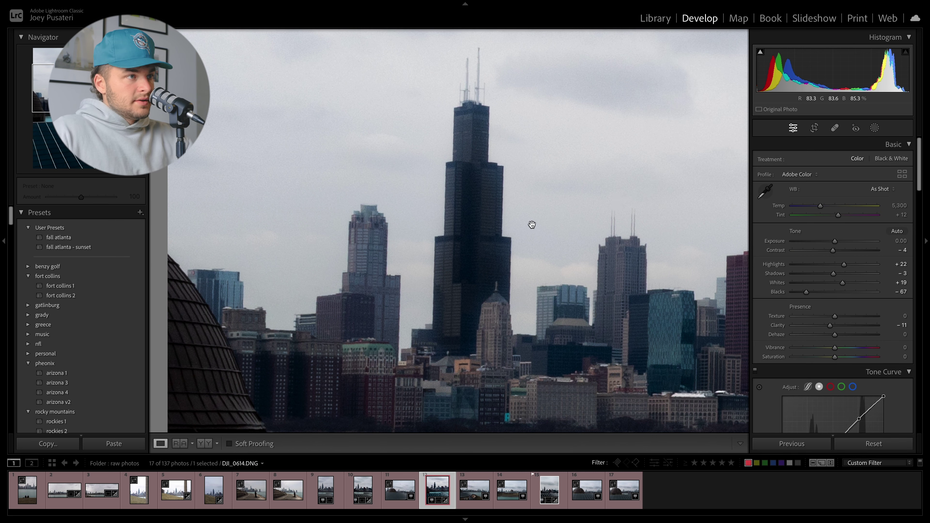
left_click(595, 177)
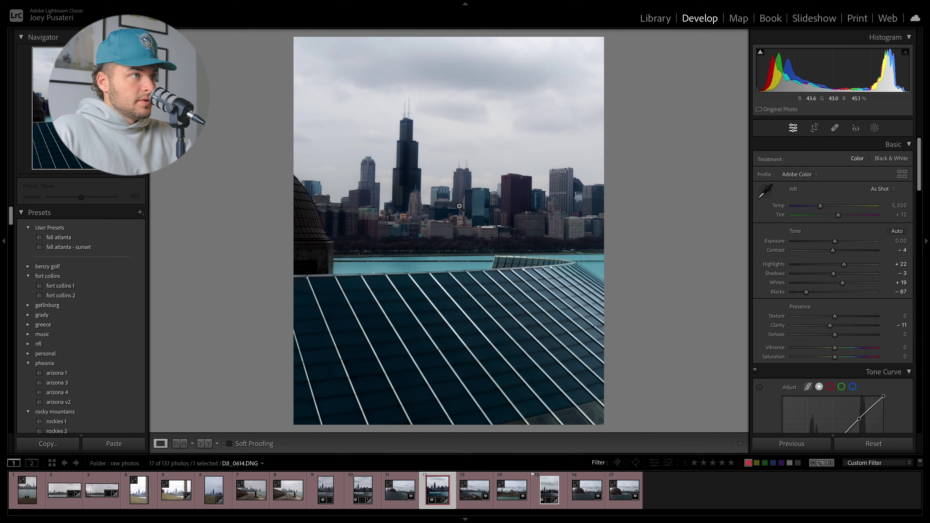
left_click(418, 228)
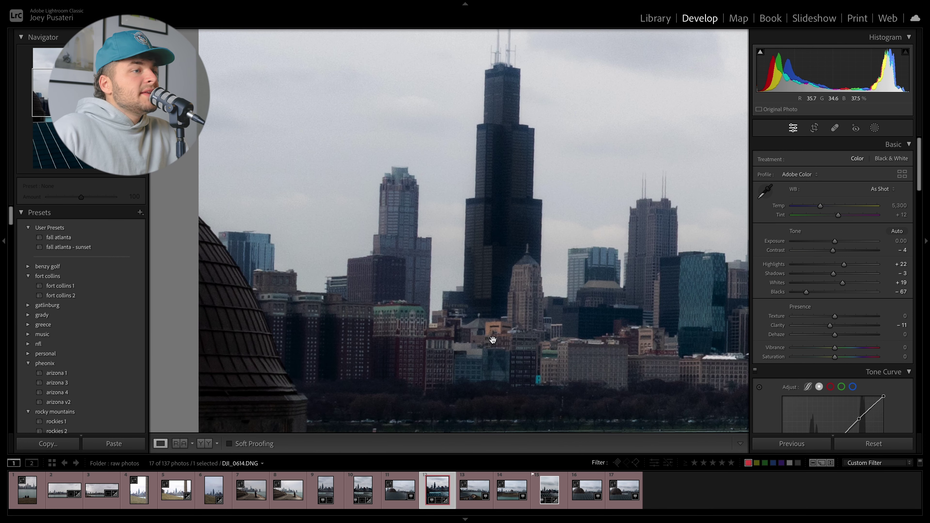
left_click(637, 292)
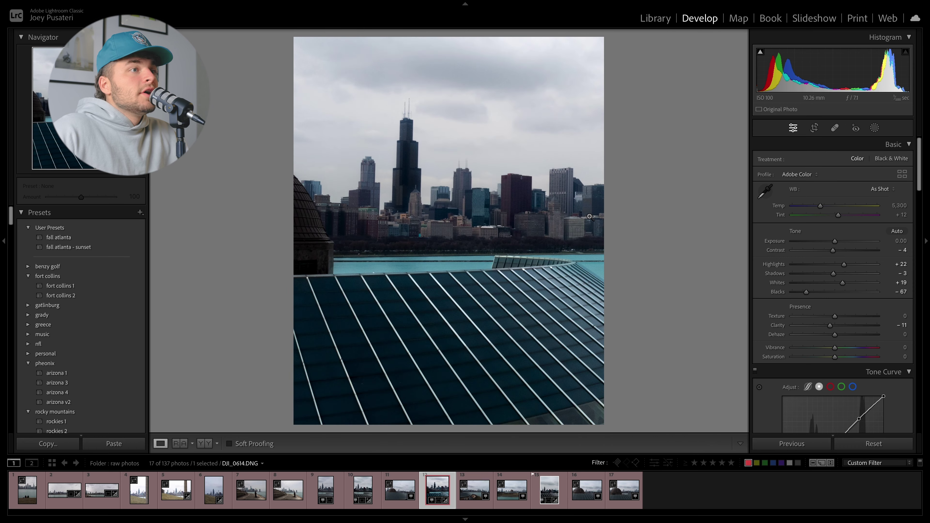
- Create another new brush mask and begin painting over the lighter buildings in the skyline
left_click(878, 129)
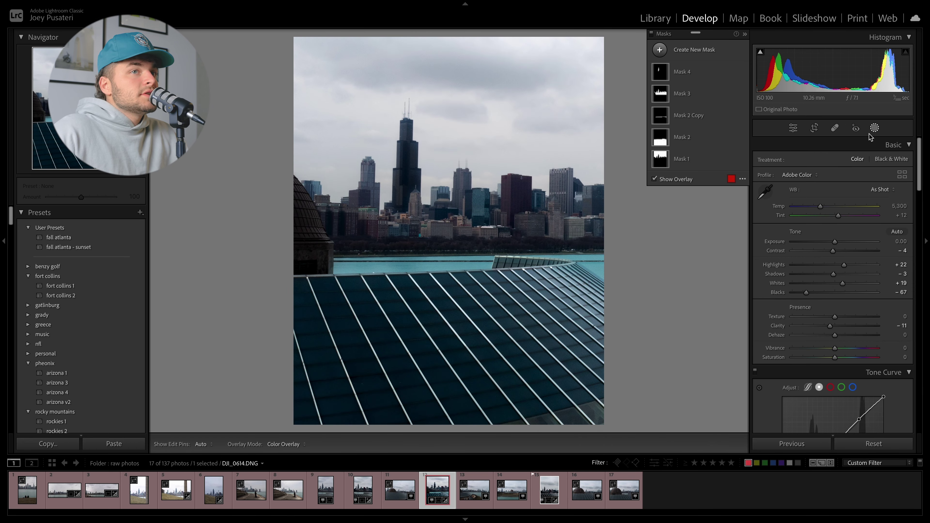
left_click(659, 50)
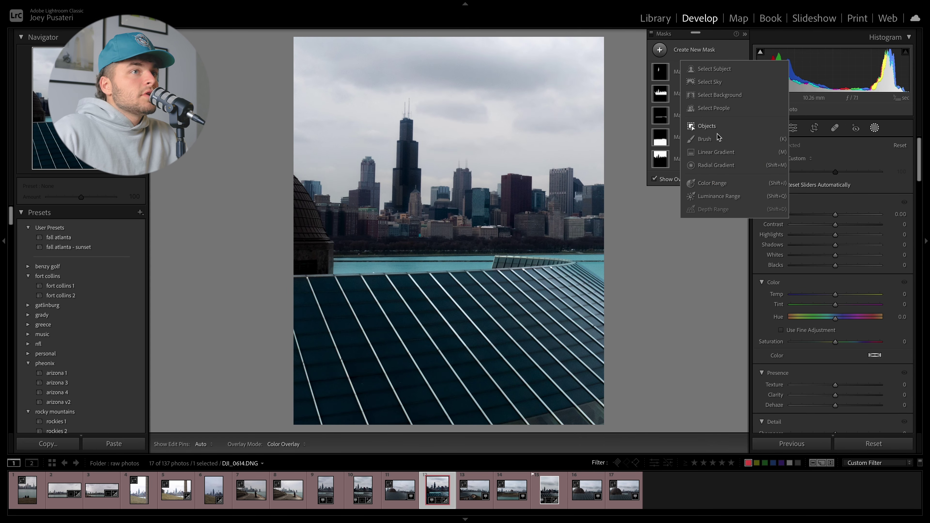
left_click(704, 143)
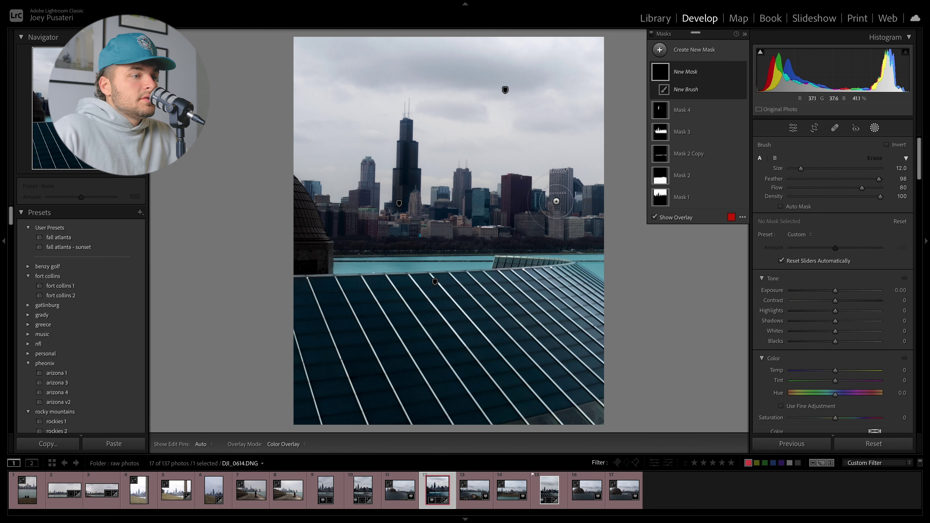
key("super+equal")
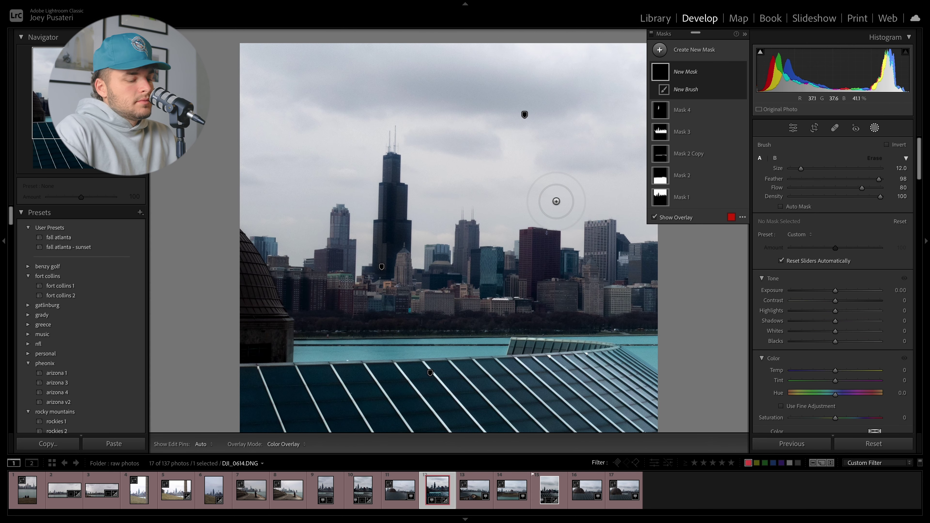
key("super+equal")
mouse_move(396, 227)
left_mouse_down()
mouse_move(399, 188)
mouse_move(415, 282)
mouse_move(408, 292)
left_mouse_up()
mouse_move(274, 284)
left_mouse_down()
mouse_move(283, 280)
mouse_move(270, 285)
left_mouse_up()
mouse_move(563, 369)
left_mouse_down()
mouse_move(583, 369)
mouse_move(586, 357)
mouse_move(619, 361)
left_mouse_up()
left_click_drag(525, 279, 527, 265)
left_click_drag(637, 309, 641, 241)
left_click_drag(647, 280, 643, 282)
left_click_drag(587, 273, 606, 297)
left_click_drag(589, 268, 600, 274)
- Extend the brush mask over the remaining light towers and the low buildings along the tree line, leaving the dark skyscraper unpainted
key("space")
left_click_drag(647, 367, 586, 360)
mouse_move(352, 329)
left_mouse_down()
mouse_move(338, 313)
mouse_move(395, 337)
mouse_move(383, 333)
mouse_move(462, 315)
left_mouse_up()
mouse_move(514, 364)
left_mouse_down()
mouse_move(496, 336)
mouse_move(370, 342)
left_mouse_up()
key("space")
mouse_move(448, 336)
left_mouse_down()
mouse_move(436, 317)
mouse_move(438, 331)
left_mouse_up()
mouse_move(441, 332)
left_mouse_down()
mouse_move(453, 346)
mouse_move(526, 347)
mouse_move(338, 352)
mouse_move(392, 348)
left_mouse_up()
key("space")
left_click_drag(381, 319, 354, 270)
mouse_move(523, 326)
left_mouse_down()
mouse_move(523, 343)
mouse_move(543, 351)
mouse_move(552, 267)
mouse_move(525, 202)
mouse_move(549, 270)
left_mouse_up()
mouse_move(568, 340)
left_mouse_down()
mouse_move(585, 328)
mouse_move(586, 354)
mouse_move(557, 356)
mouse_move(592, 346)
left_mouse_up()
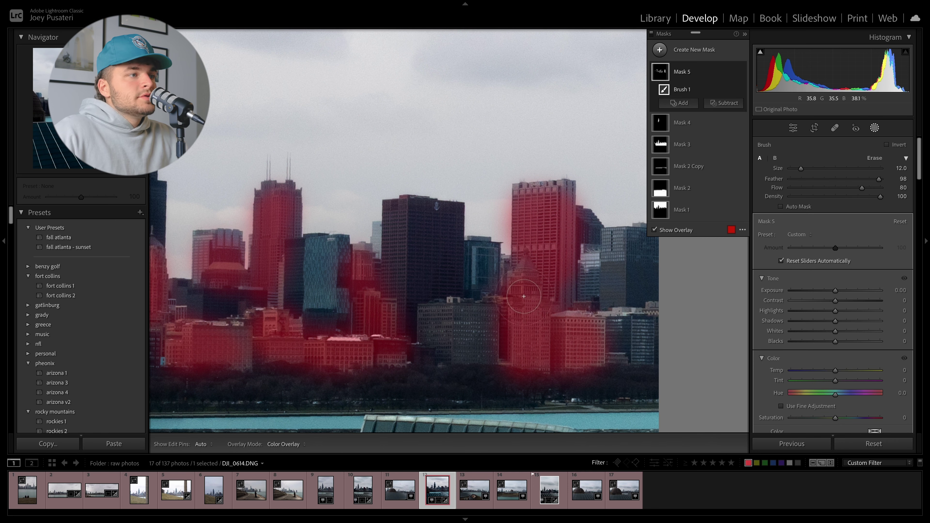
left_click_drag(398, 312, 690, 315)
left_click_drag(444, 316, 529, 318)
left_click_drag(279, 291, 403, 288)
left_click_drag(683, 338, 679, 338)
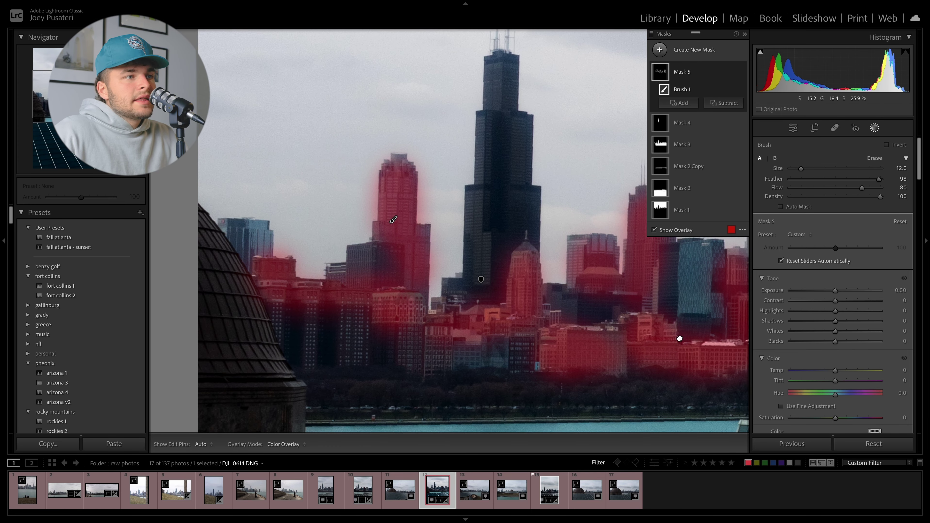
- Set the light-buildings mask's Highlights to 38, Whites to 57, Contrast to 26, Shadows to 28, Saturation to −15 and Temp to 14
left_click_drag(393, 219, 301, 224)
left_click_drag(835, 311, 861, 331)
left_click_drag(835, 290, 835, 293)
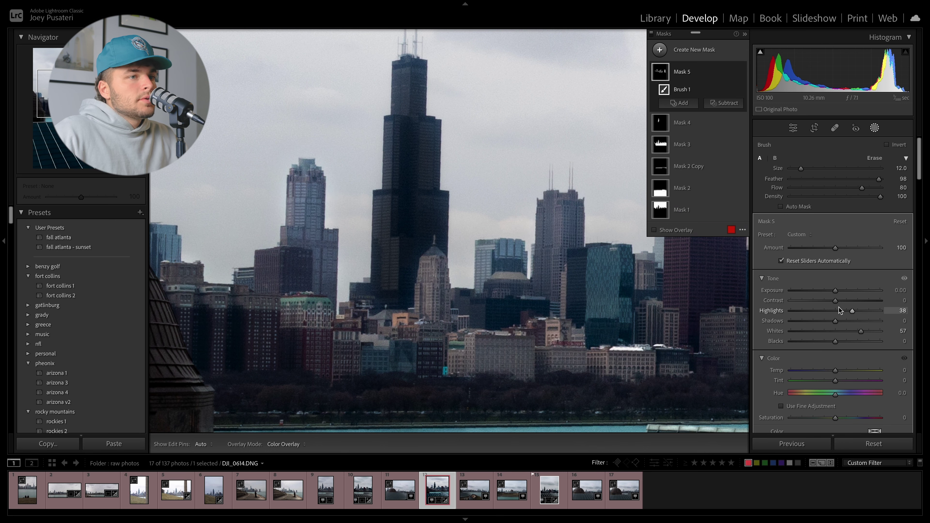
mouse_move(823, 418)
left_mouse_down()
mouse_move(815, 420)
mouse_move(829, 418)
left_mouse_up()
left_click_drag(834, 301, 847, 322)
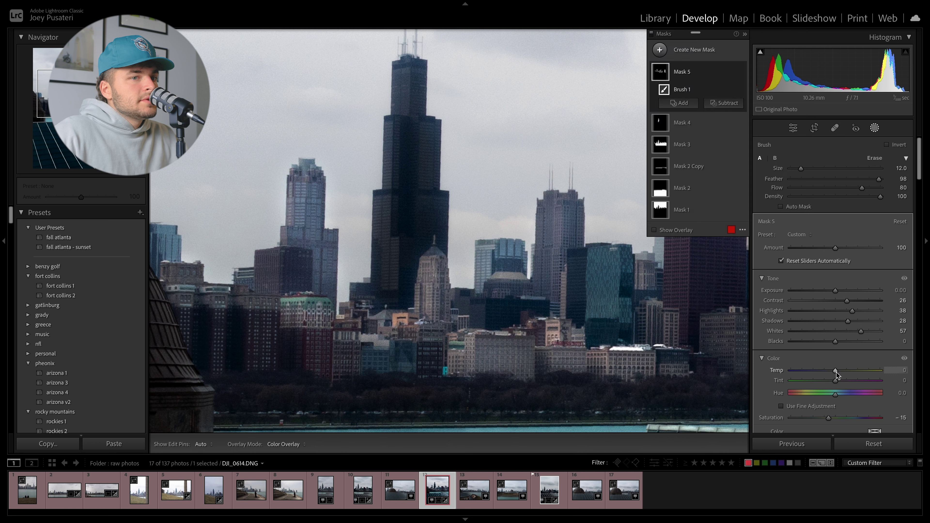
left_click_drag(835, 370, 841, 374)
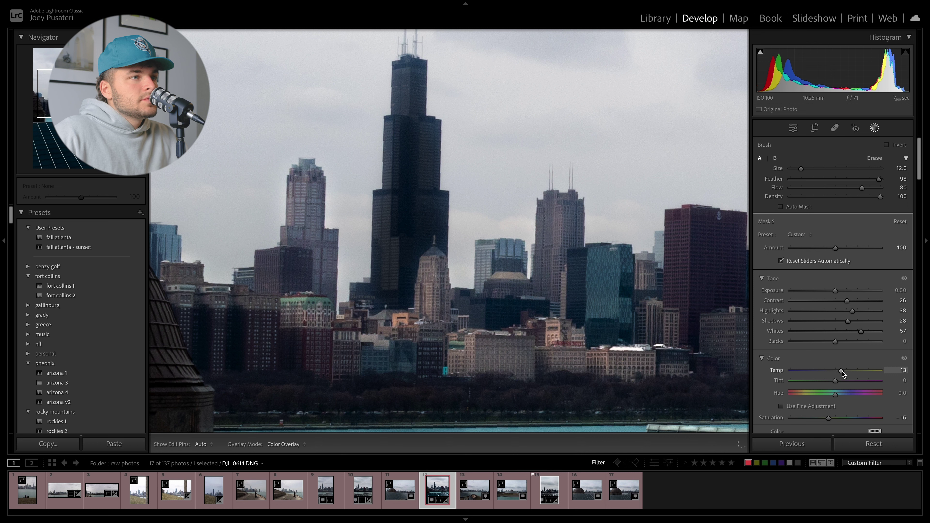
left_click_drag(842, 373, 841, 371)
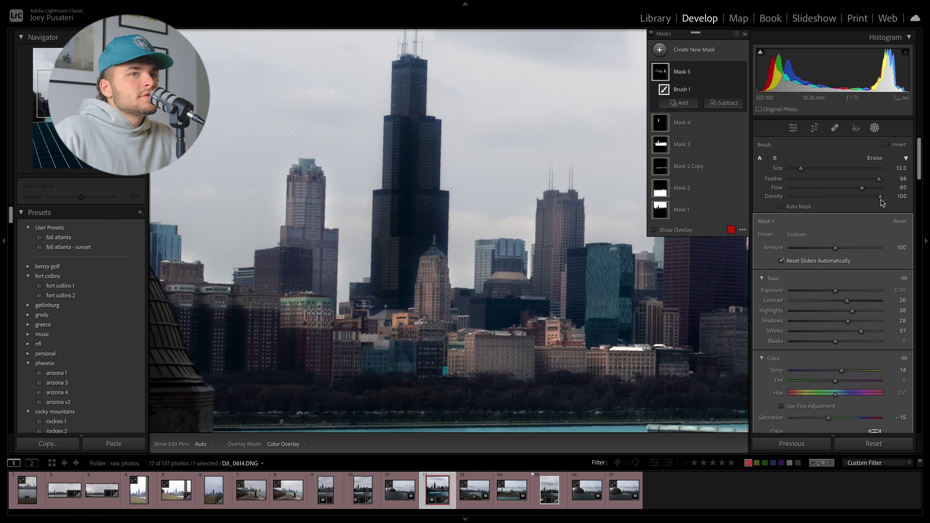
- Leave masking, view the whole photo and compare it before and after the edits
left_click(874, 128)
left_click(650, 290)
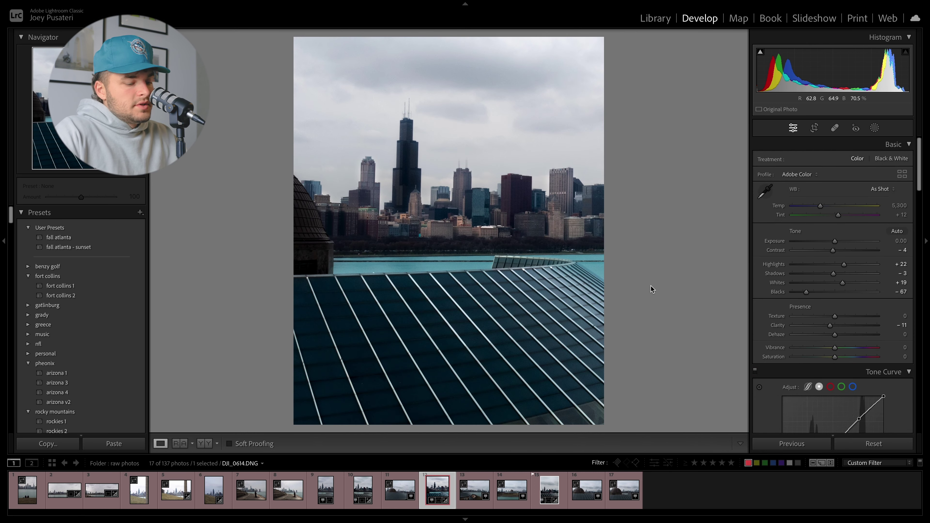
key("backslash")
key("backslash")
key("backslash")
key("backslash")
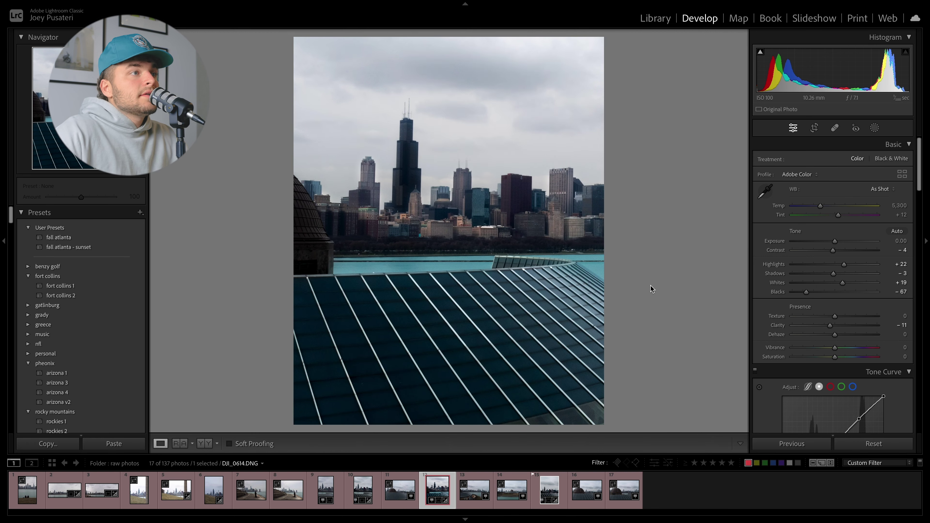
- Reopen Mask 5 over the light buildings and set its Tint to −4
left_click(875, 127)
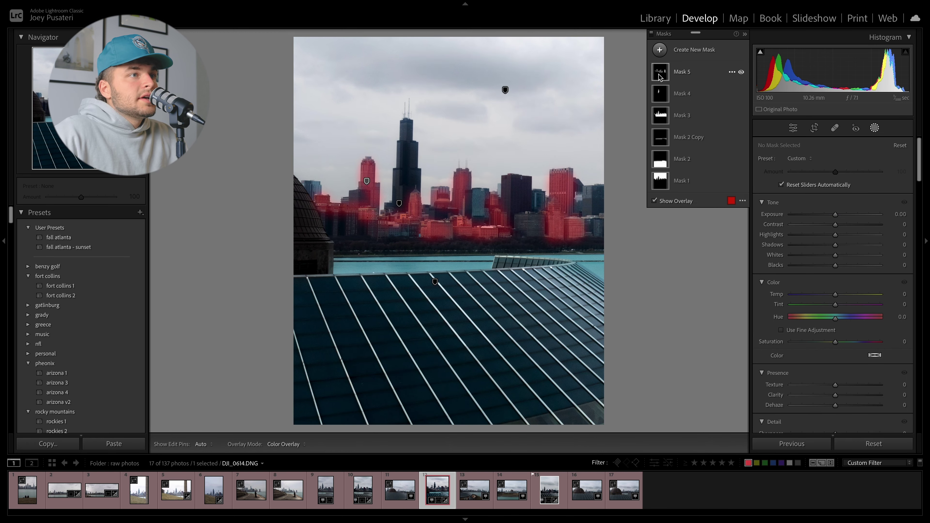
left_click(659, 76)
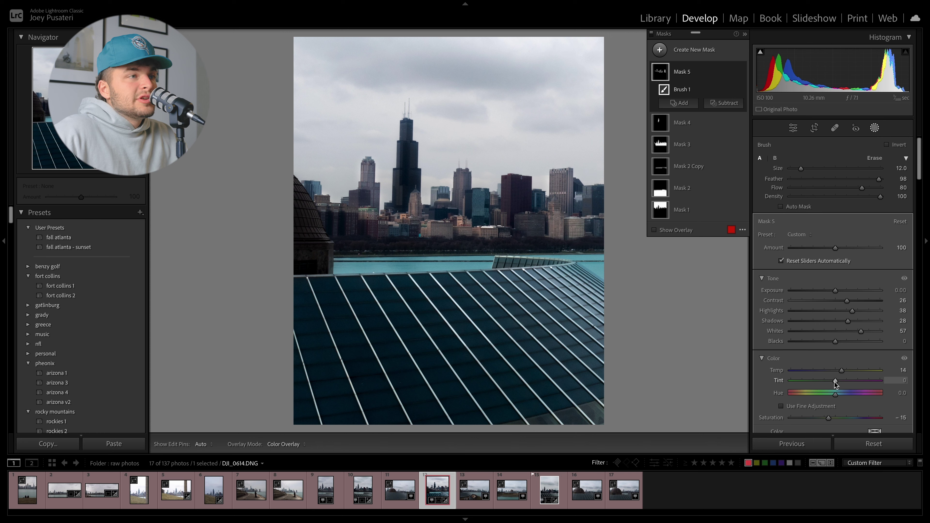
left_click_drag(835, 382, 834, 382)
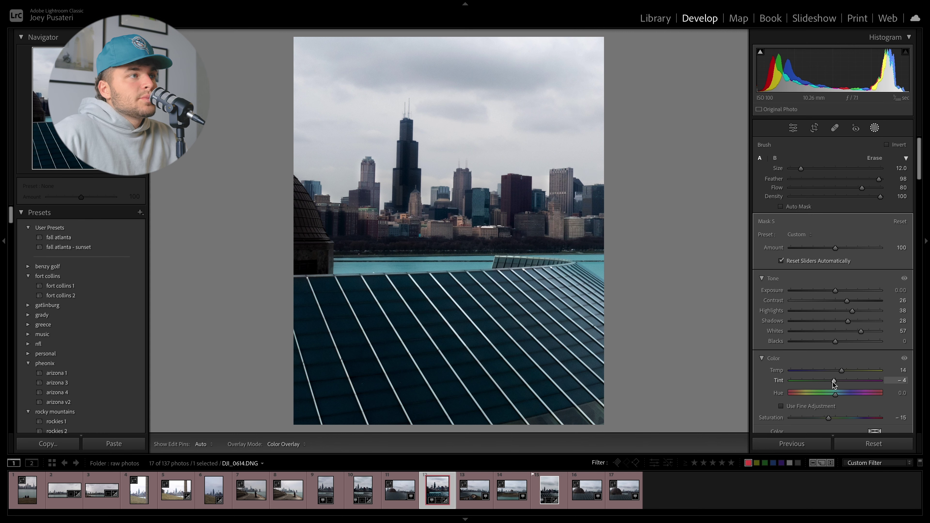
left_click_drag(832, 381, 833, 380)
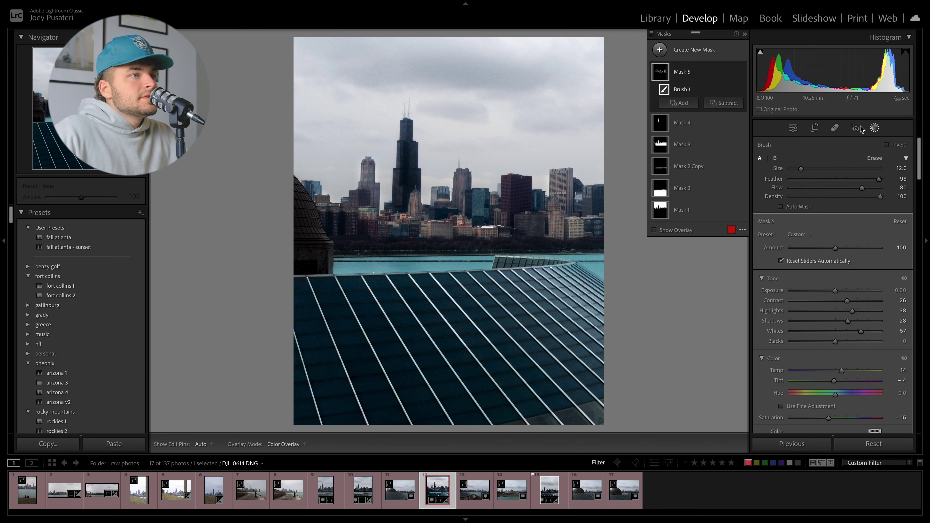
left_click(874, 127)
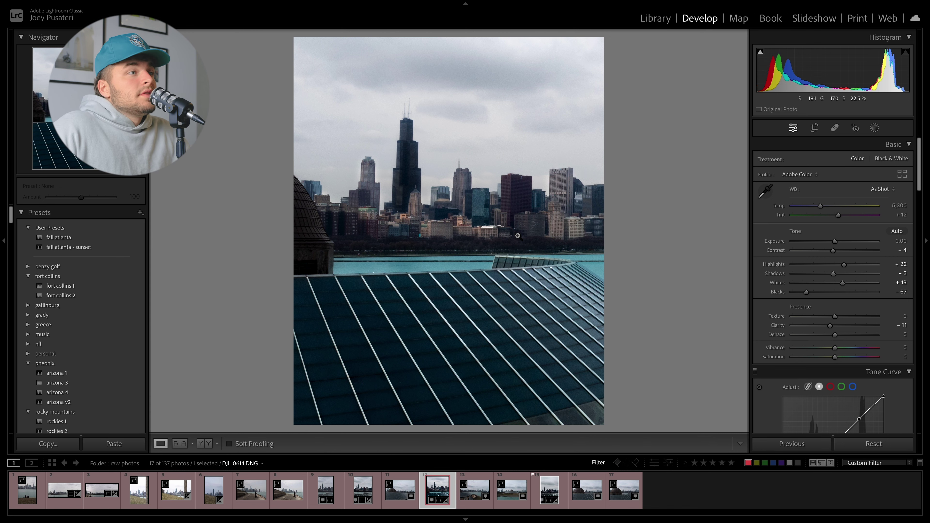
- Create a new brush mask at size 12 and paint over the blue glass towers in the centre and east of the skyline
left_click_drag(538, 221, 504, 295)
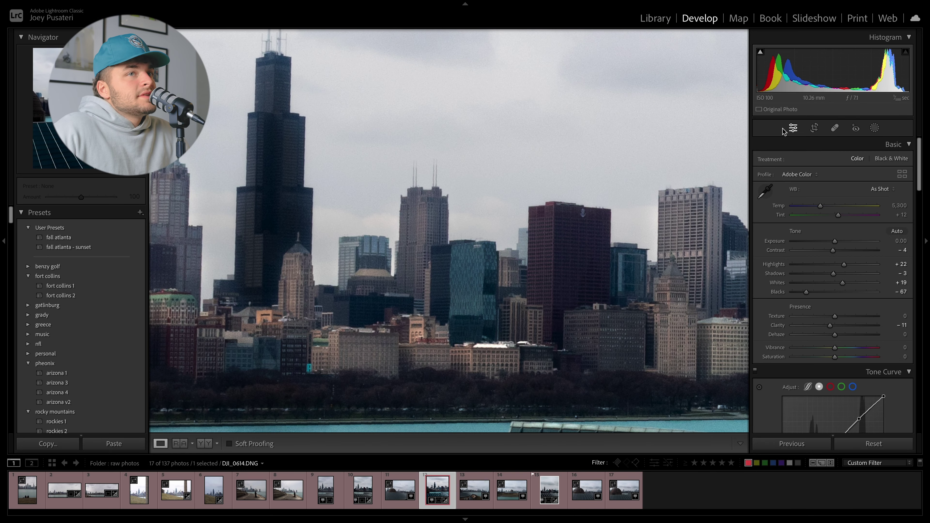
left_click(875, 128)
left_click(667, 50)
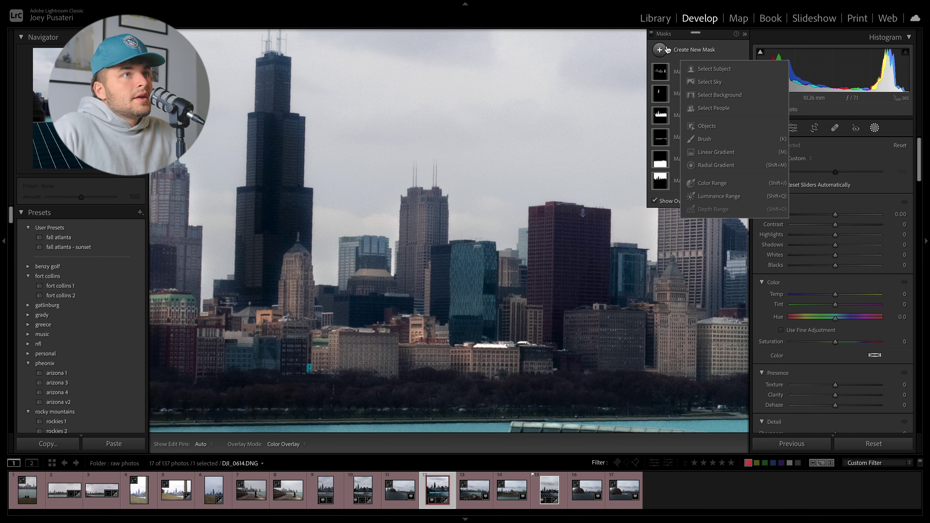
left_click(706, 140)
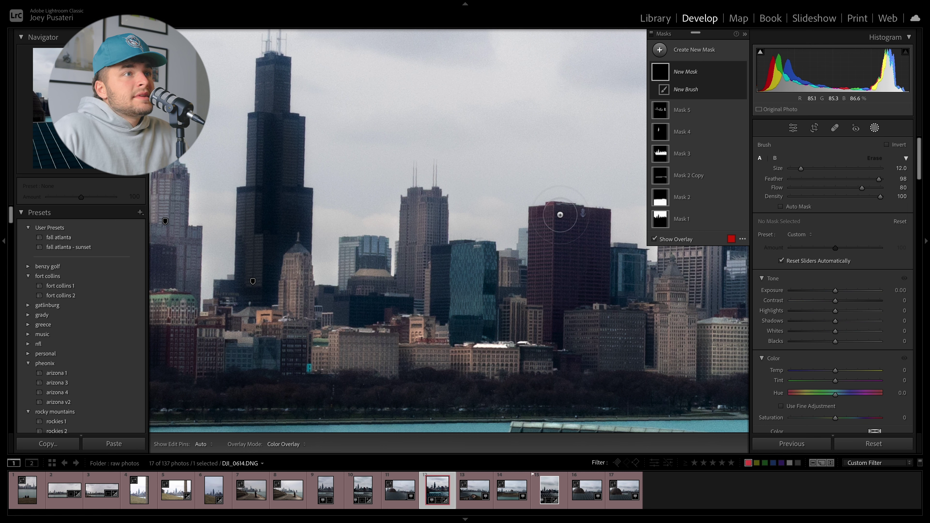
mouse_move(479, 282)
left_mouse_down()
mouse_move(458, 267)
mouse_move(442, 305)
mouse_move(464, 272)
mouse_move(472, 327)
mouse_move(472, 253)
left_mouse_up()
key("h")
left_click_drag(373, 250, 375, 252)
mouse_move(634, 284)
left_mouse_down()
mouse_move(625, 272)
mouse_move(637, 288)
mouse_move(383, 310)
left_mouse_up()
mouse_move(478, 317)
left_mouse_down()
mouse_move(475, 250)
mouse_move(481, 303)
mouse_move(517, 273)
mouse_move(542, 273)
mouse_move(497, 309)
left_mouse_up()
left_click_drag(522, 353, 533, 359)
- Extend the brush mask over the glass buildings beside the dome and the low bluish buildings above the tree line
mouse_move(176, 366)
left_mouse_down()
mouse_move(449, 304)
mouse_move(632, 352)
mouse_move(746, 366)
left_mouse_up()
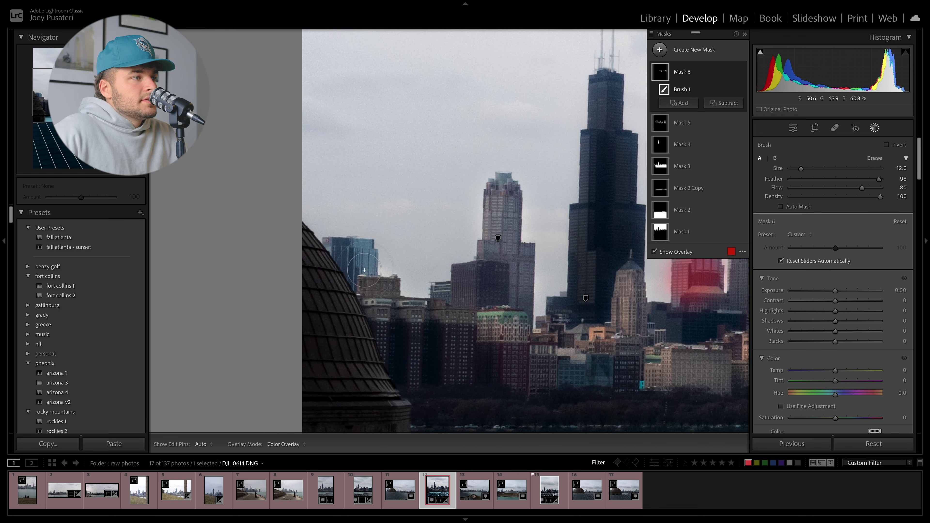
left_click_drag(350, 258, 343, 256)
left_click_drag(343, 256, 369, 272)
left_click_drag(444, 299, 447, 302)
mouse_move(579, 387)
left_mouse_down()
mouse_move(600, 373)
mouse_move(556, 373)
mouse_move(585, 368)
left_mouse_up()
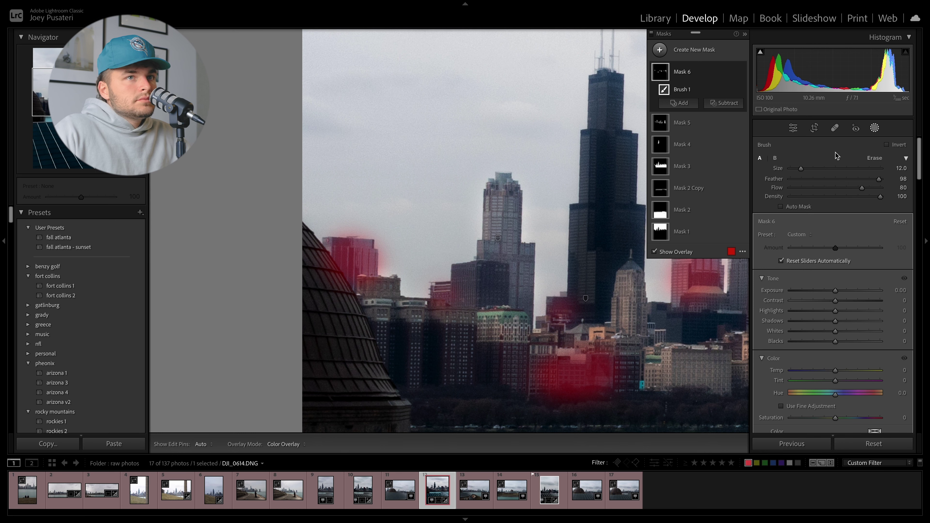
- Set the glass-buildings mask's Temp to −13, Shadows to 30, Contrast to −3 and Blacks to −29
left_click(875, 127)
left_click(717, 149)
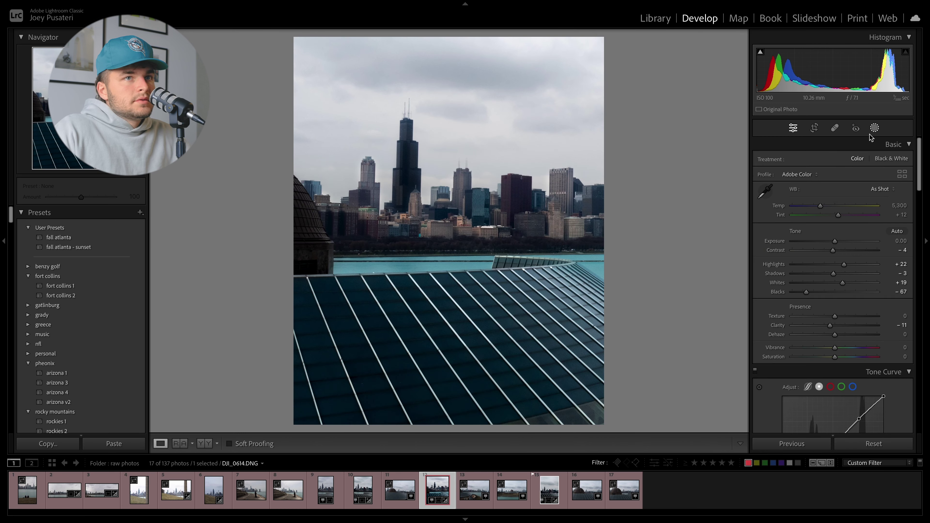
left_click(875, 128)
left_click(677, 73)
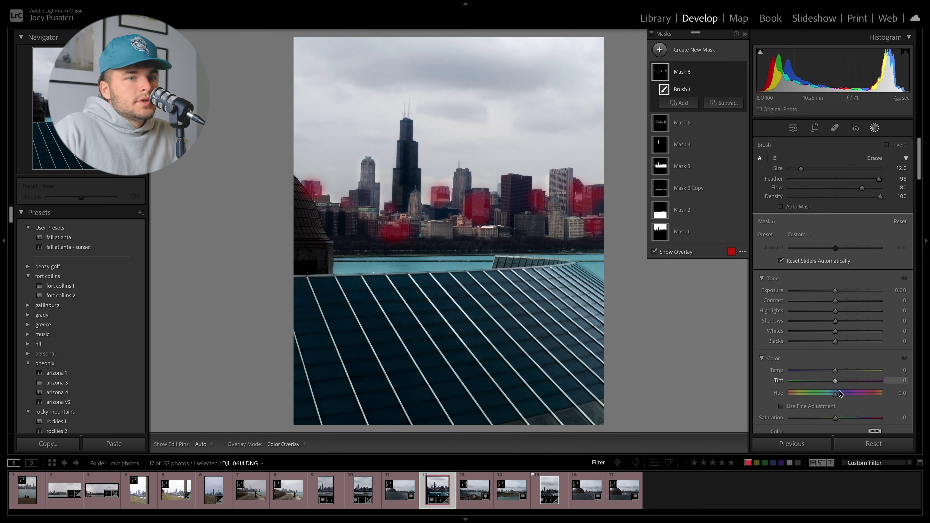
left_click_drag(835, 370, 821, 374)
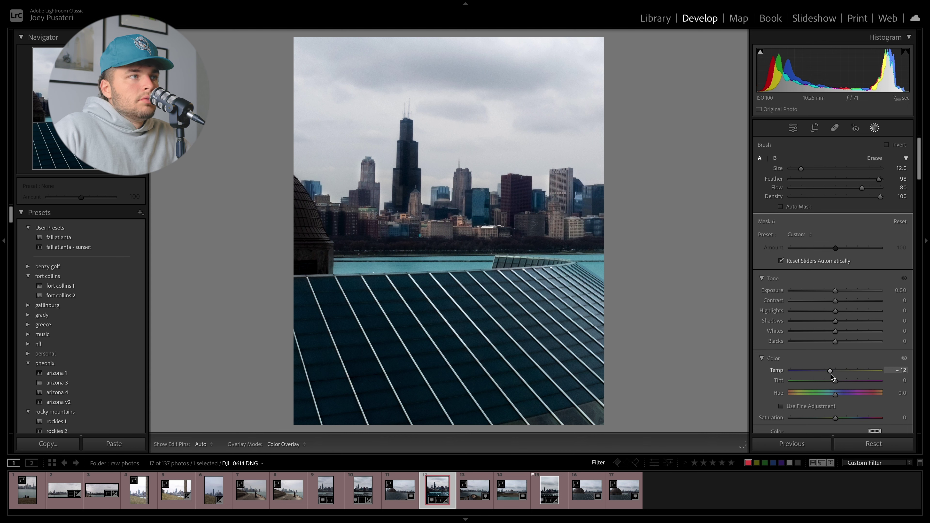
mouse_move(835, 321)
left_mouse_down()
mouse_move(848, 323)
mouse_move(834, 304)
left_mouse_up()
left_click_drag(835, 341, 822, 342)
- Set the glass-buildings mask's Saturation to −6 and Exposure to 0.25
left_click_drag(835, 418, 836, 419)
left_click_drag(835, 291, 838, 293)
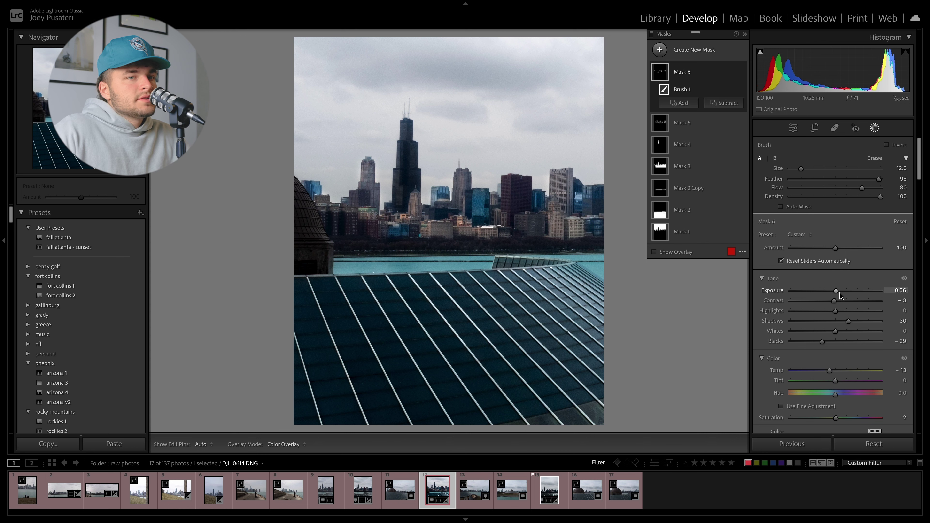
mouse_move(836, 420)
left_mouse_down()
mouse_move(824, 424)
mouse_move(833, 421)
left_mouse_up()
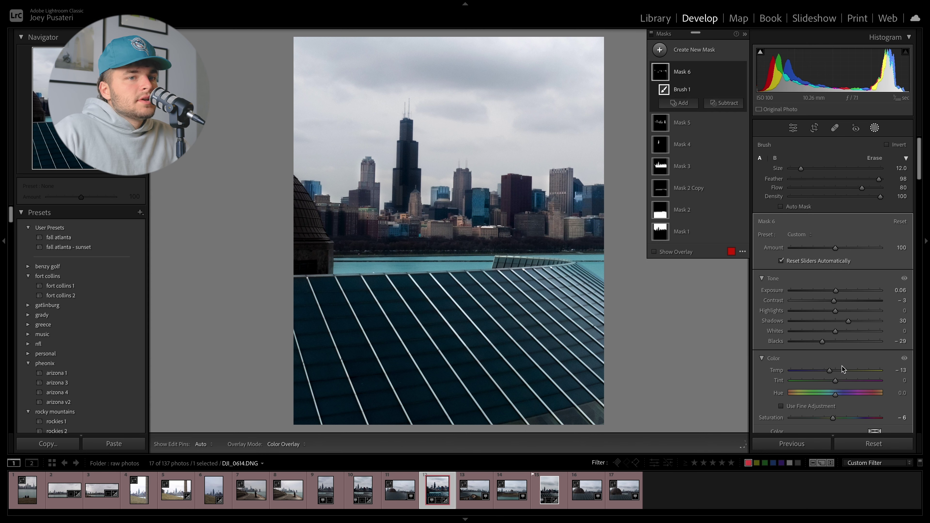
scroll(839, 381, "down", 3)
left_click_drag(836, 237, 841, 238)
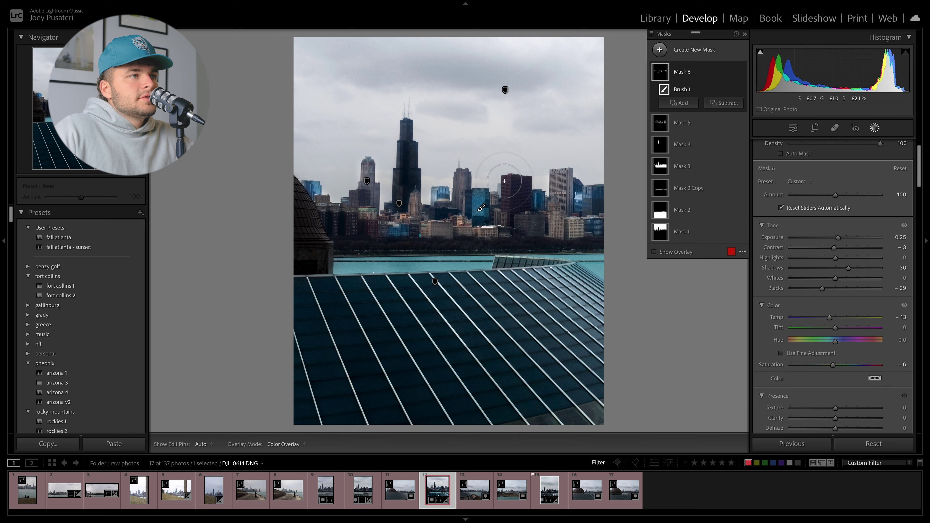
- Reopen Mask 6 and touch up its brush coverage on the curved glass tower and the glass building behind the small dome
left_click(878, 129)
left_click(529, 170)
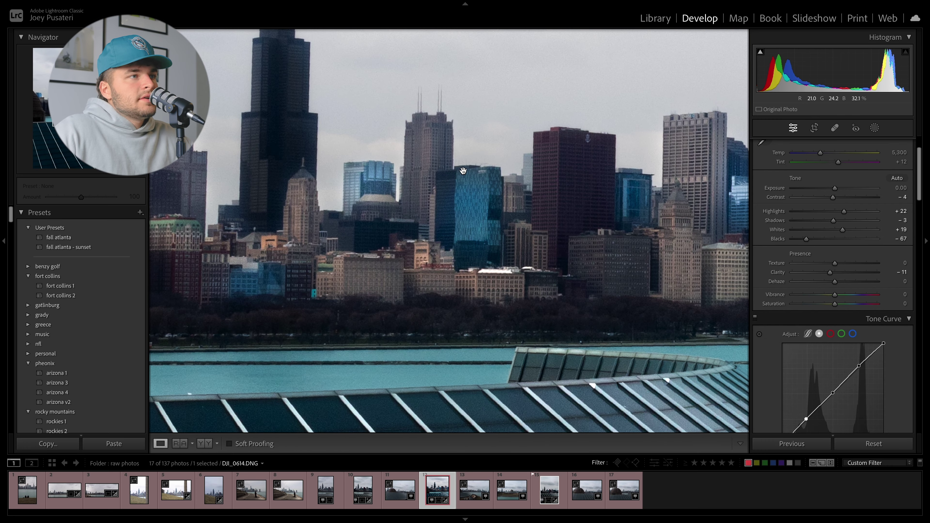
key("ctrl+equal")
left_click(874, 128)
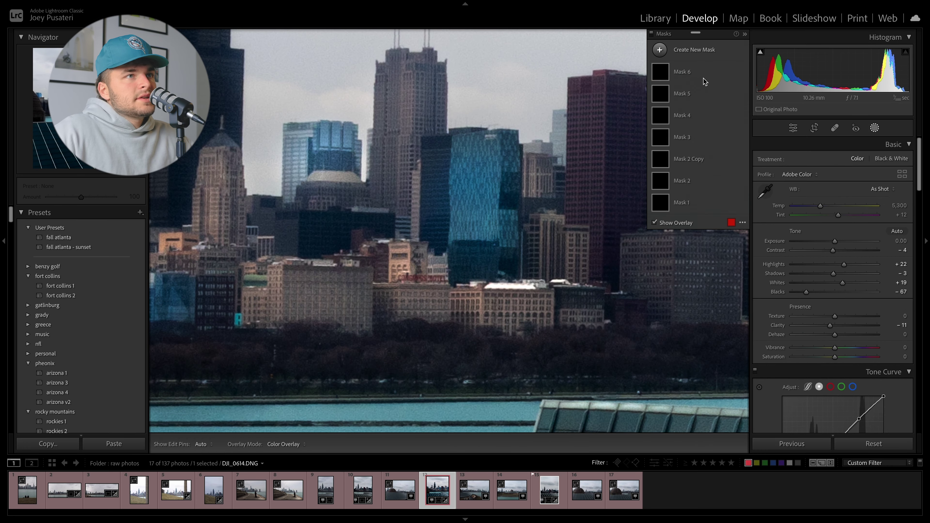
key("h")
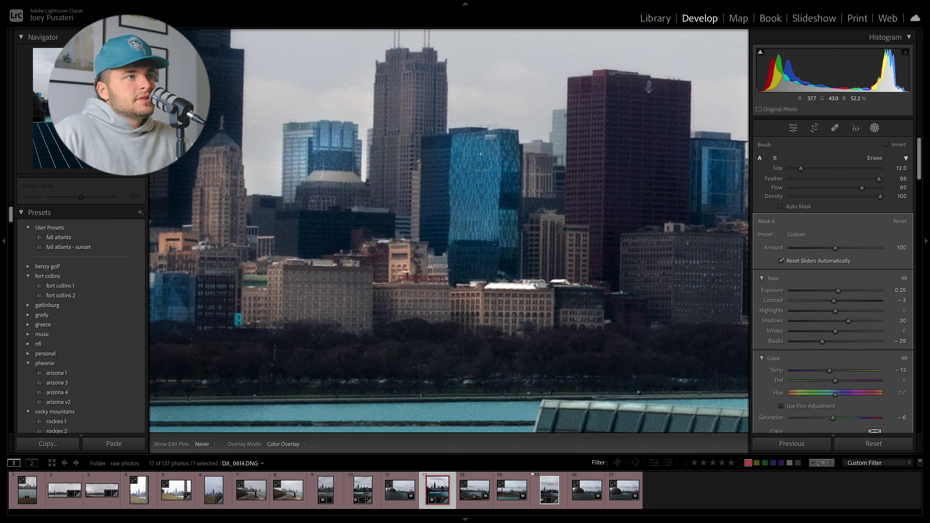
left_click_drag(457, 147, 427, 151)
left_click_drag(315, 147, 314, 150)
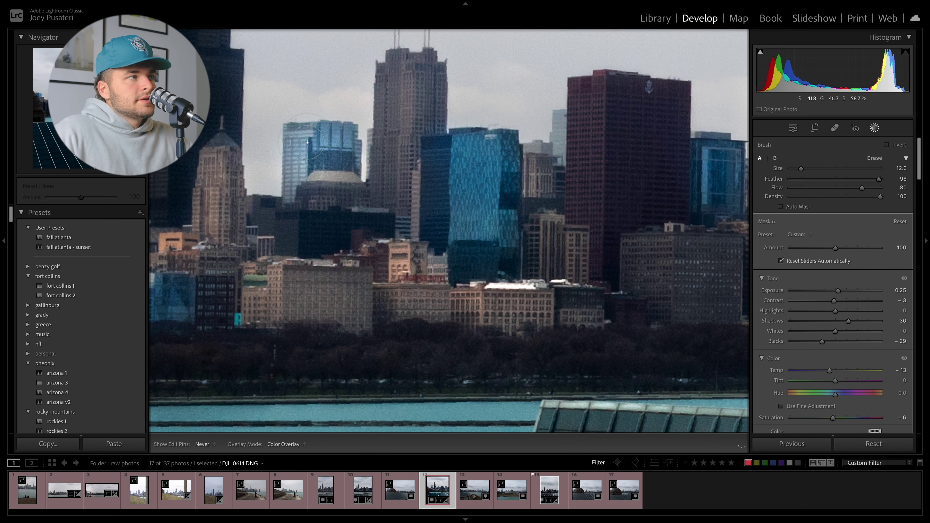
key("z")
- Set Mask 6's Temp back to 0
left_click(874, 128)
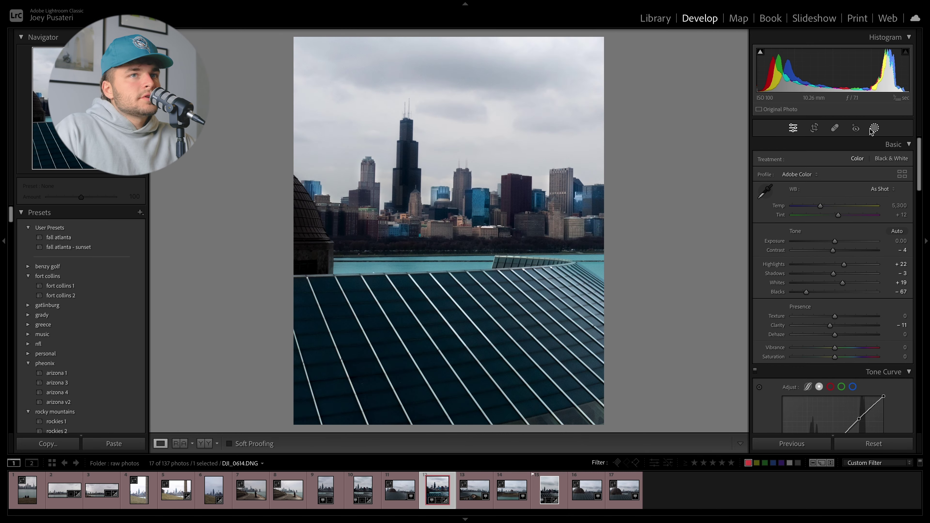
left_click(874, 128)
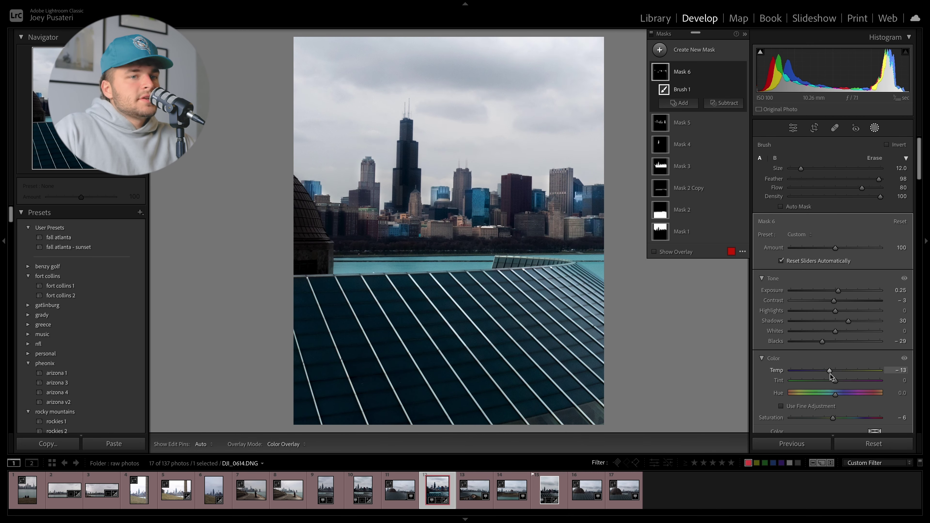
left_click_drag(830, 374, 836, 373)
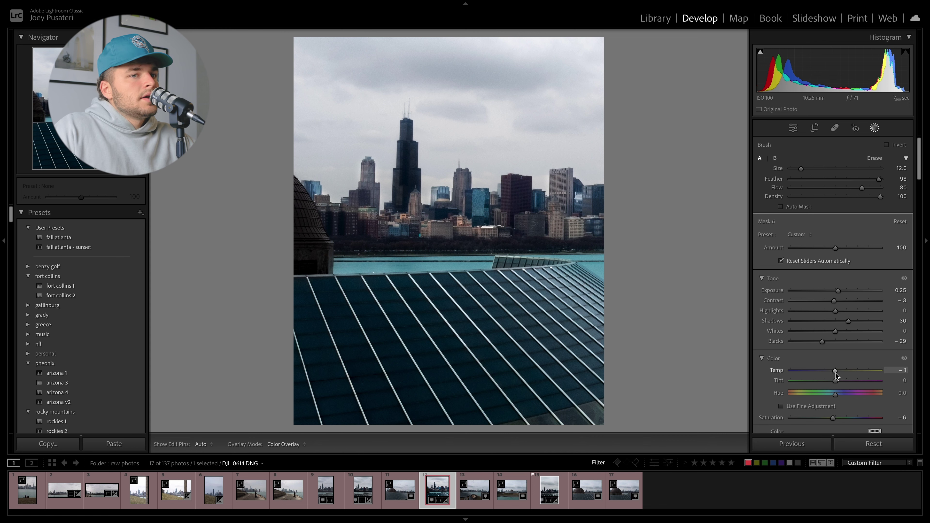
left_click_drag(836, 374, 839, 373)
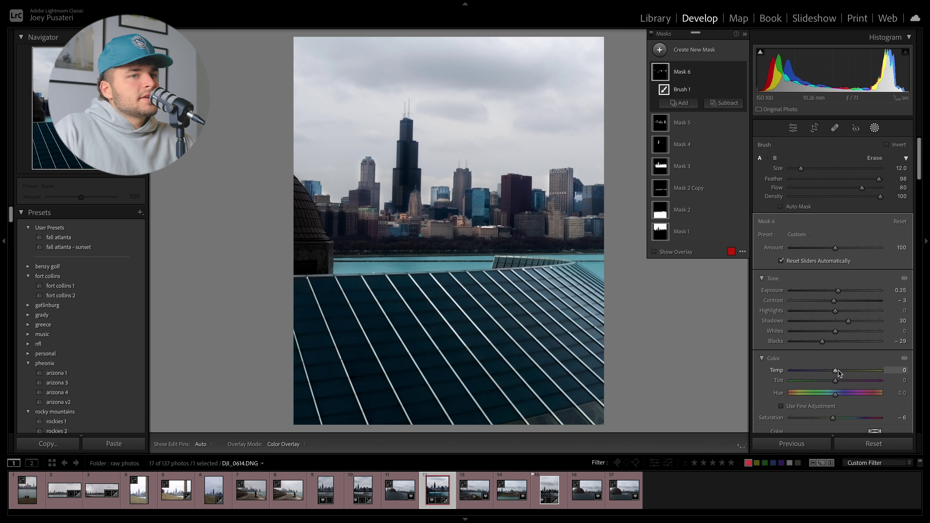
- Leave masking and compare the photo before and after the edits several times
left_click(877, 127)
key("backslash")
key("backslash")
key("backslash")
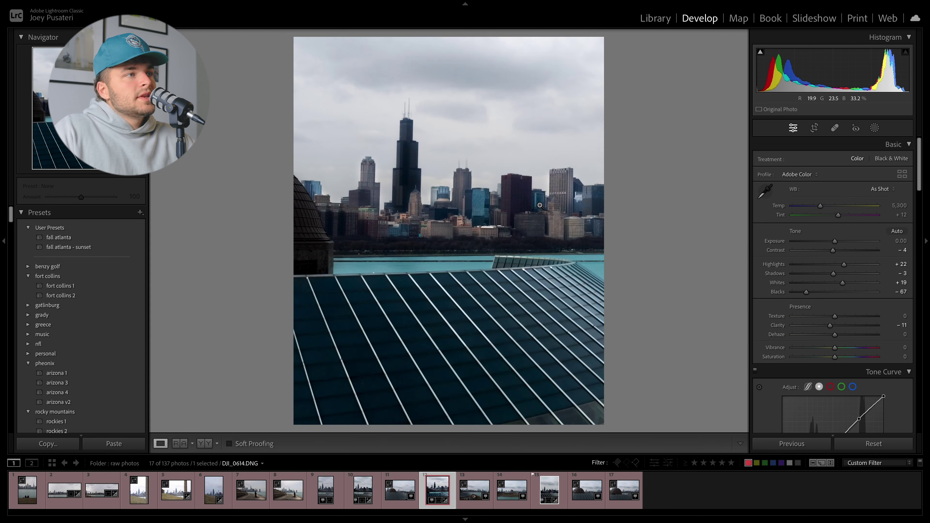
key("backslash")
key("backslash")
key("backslash")
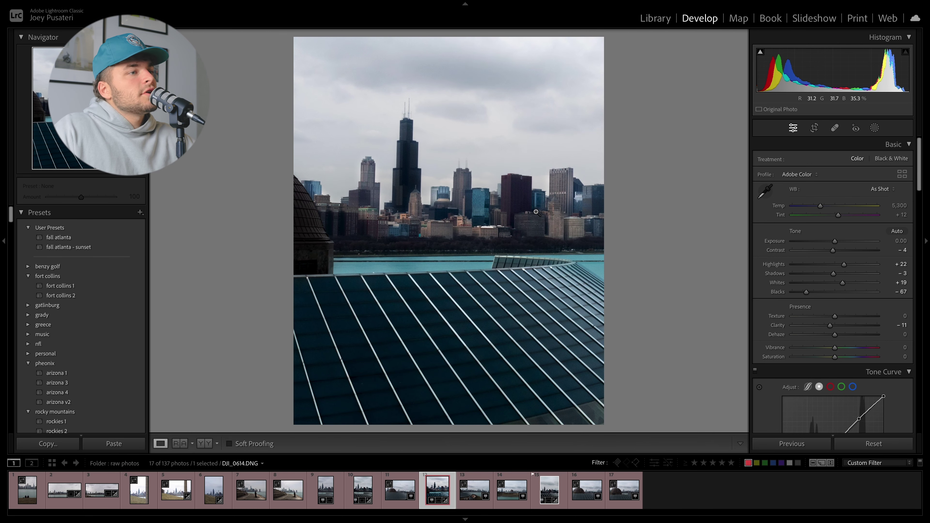
- Try raising the whole photo's Exposure to +0.25, and undo that change
left_click_drag(838, 239, 837, 241)
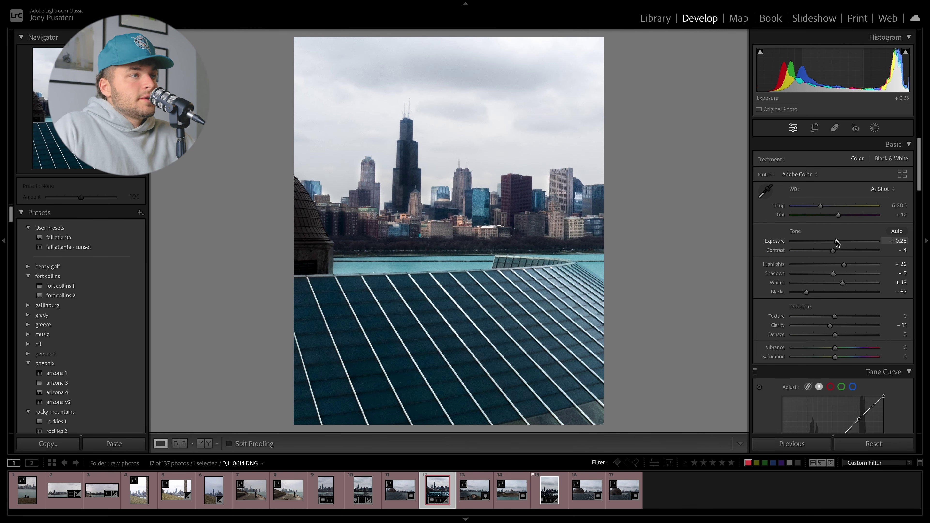
key("ctrl+z")
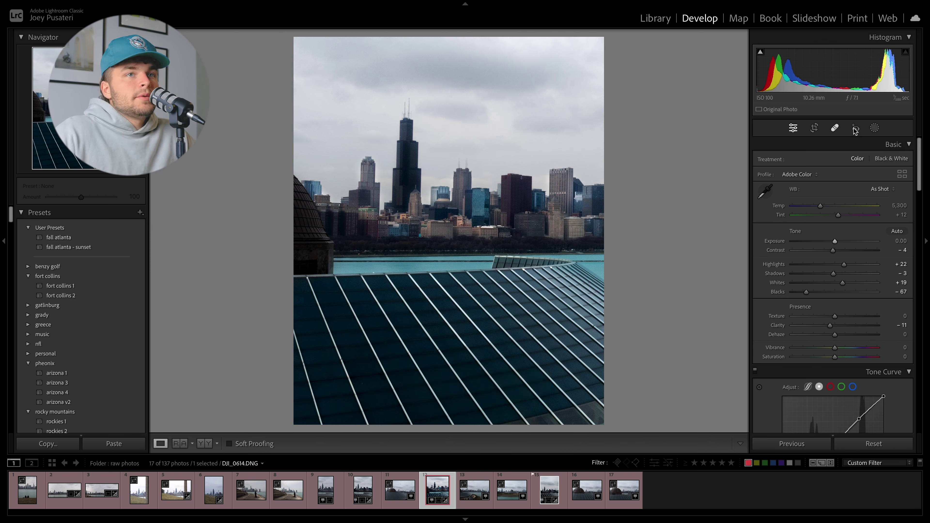
- Create a new brush mask with brush size 6 and paint it along the whole tree line below the skyline
left_click(874, 129)
left_click(659, 49)
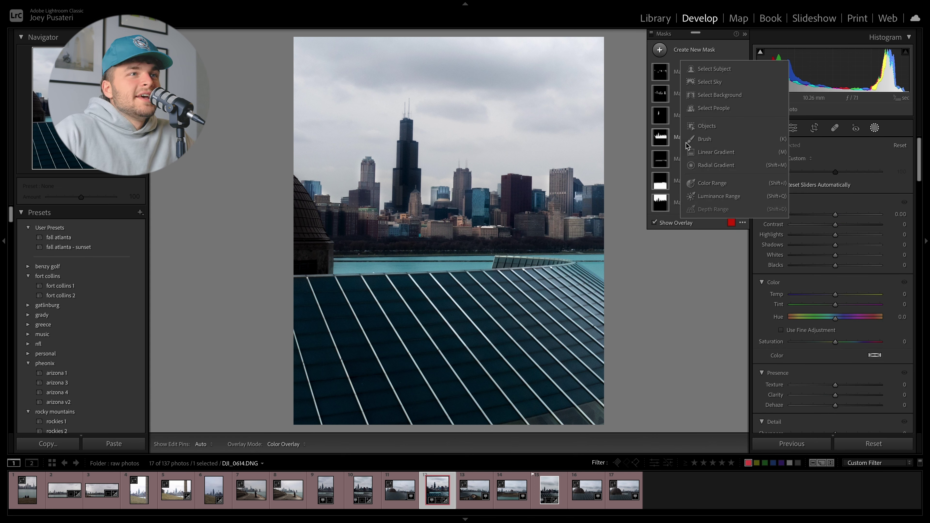
left_click(704, 139)
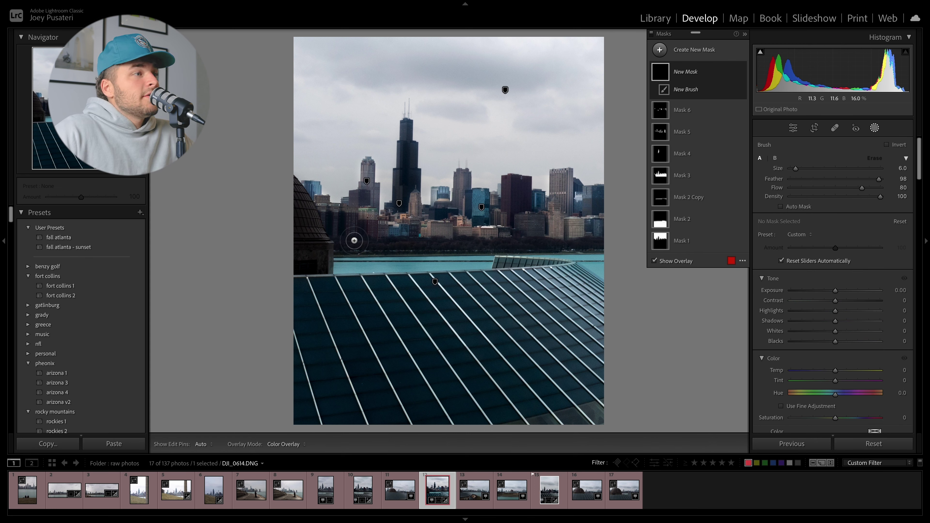
left_click_drag(341, 248, 595, 245)
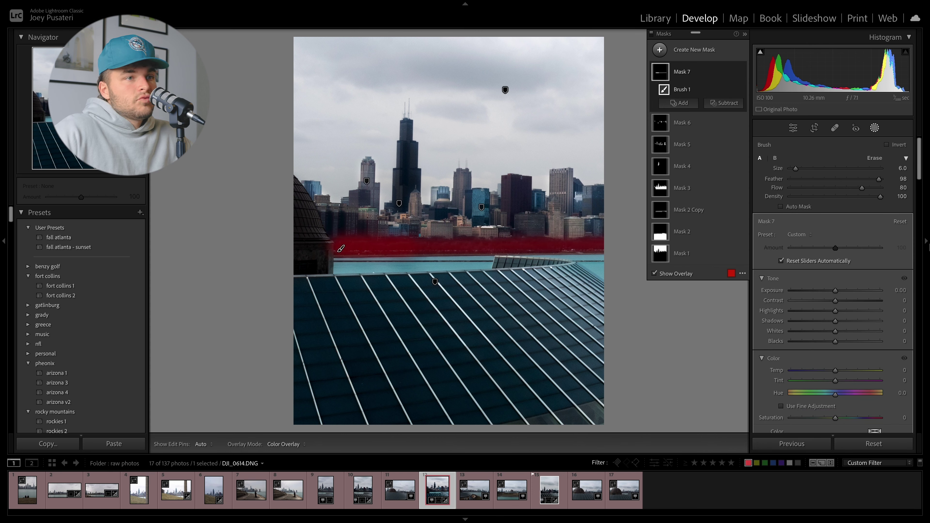
- Color the tree-line mask green at hue 130 and saturation 77, with Tint −30, Shadows 15 and Whites −47
left_click_drag(764, 452, 740, 438)
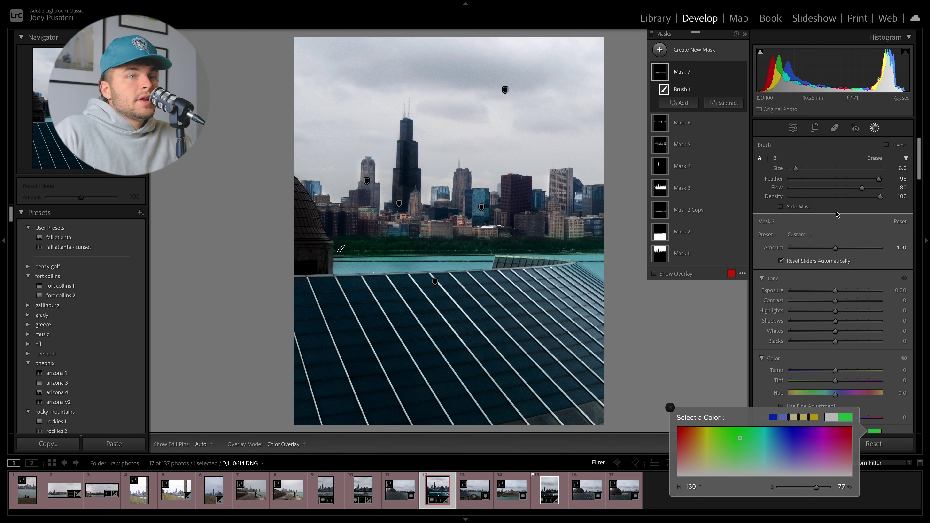
left_click_drag(831, 384, 821, 384)
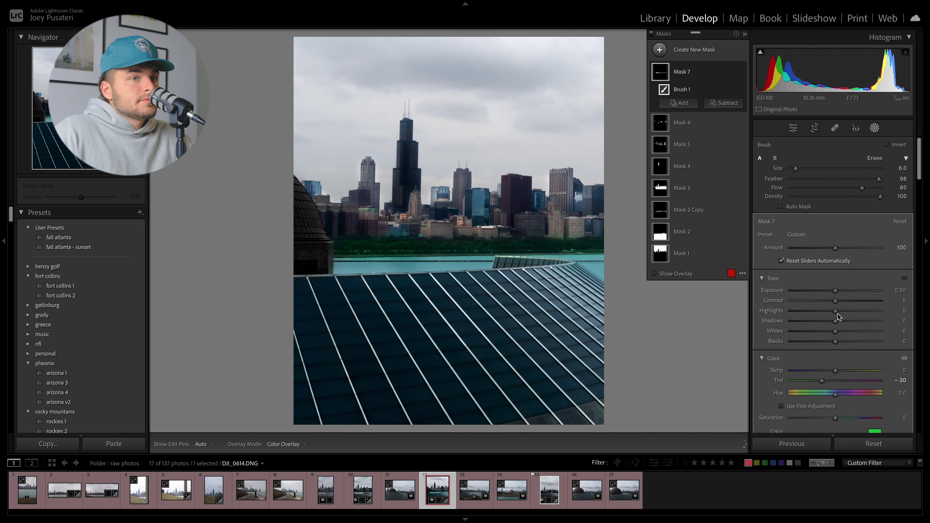
left_click_drag(836, 290, 836, 341)
double_click(830, 291)
left_click(836, 300)
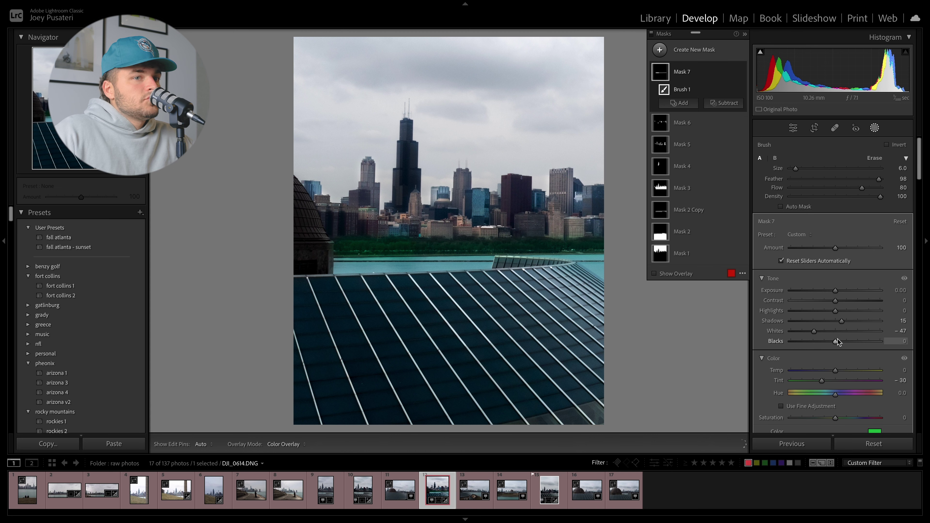
- Refine the tree-line mask's green color to around hue 124 and lower its Exposure to −0.11
scroll(838, 342, "down", 3)
left_click(874, 386)
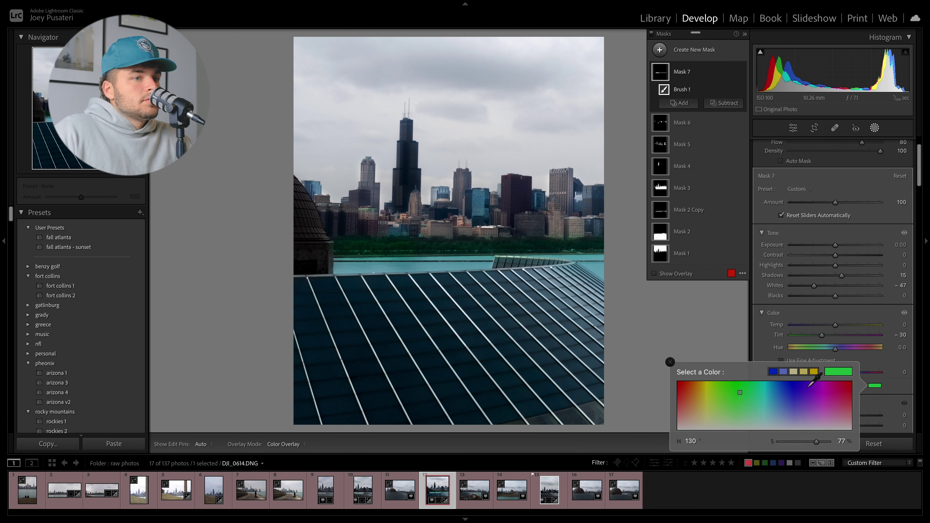
mouse_move(815, 443)
left_mouse_down()
mouse_move(789, 443)
mouse_move(804, 443)
left_mouse_up()
mouse_move(748, 406)
left_mouse_down()
mouse_move(733, 414)
mouse_move(737, 389)
left_mouse_up()
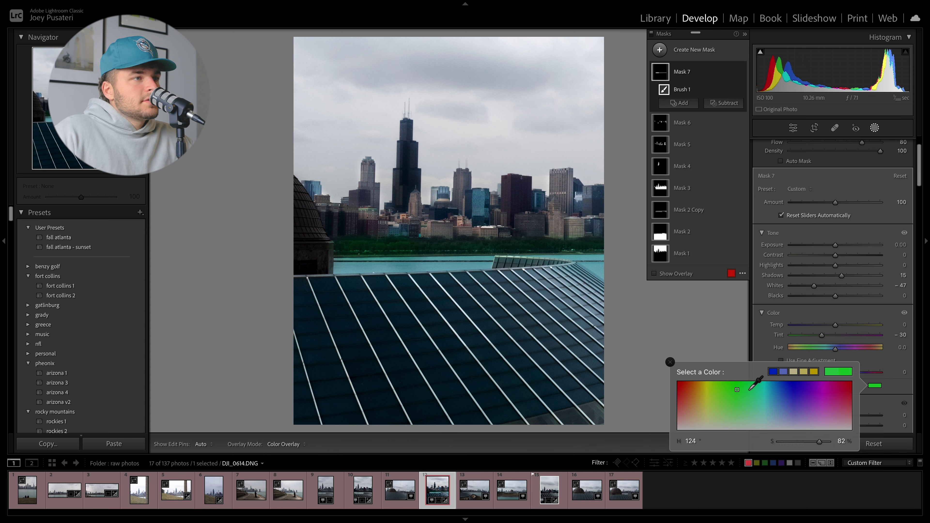
left_click(835, 245)
left_click_drag(835, 245, 833, 245)
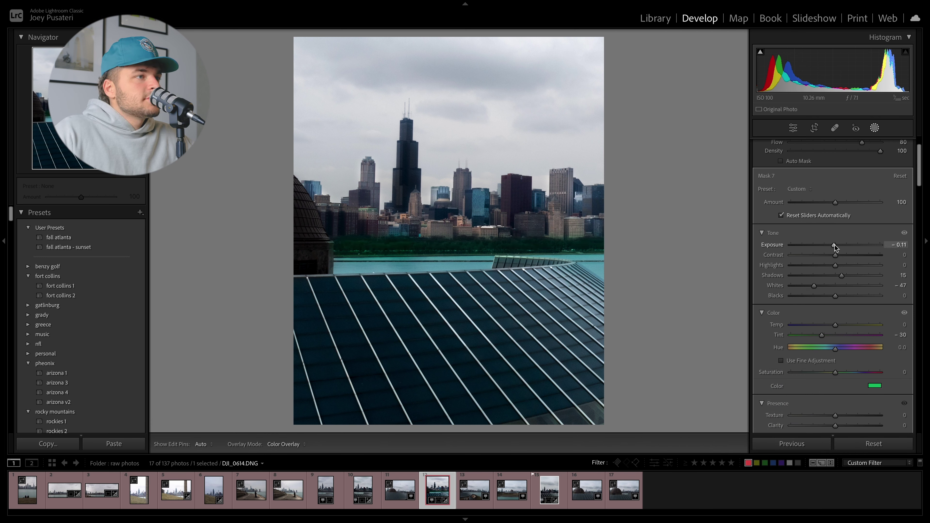
- Leave masking and examine the recolored trees and shoreline both close up and in the whole photo
left_click(874, 128)
left_click(529, 273)
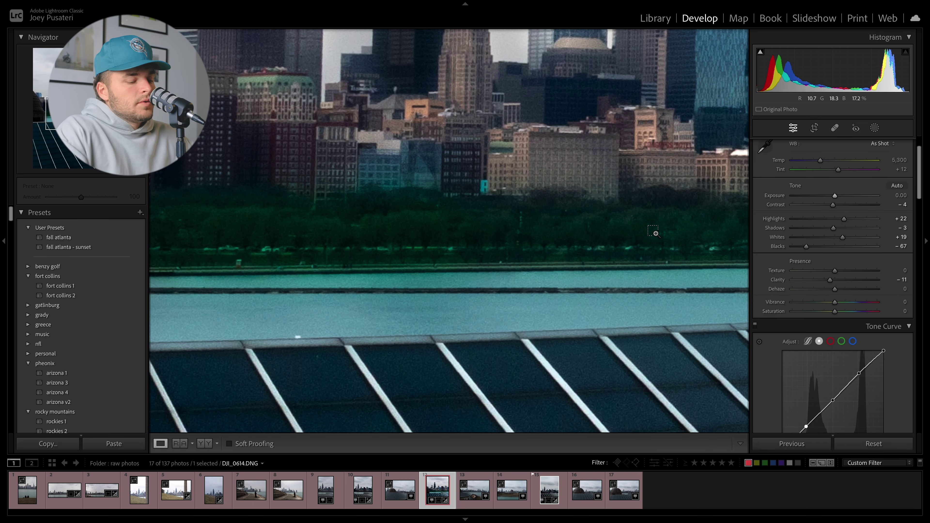
key("super+minus")
left_click_drag(655, 233, 501, 282)
left_click(502, 283)
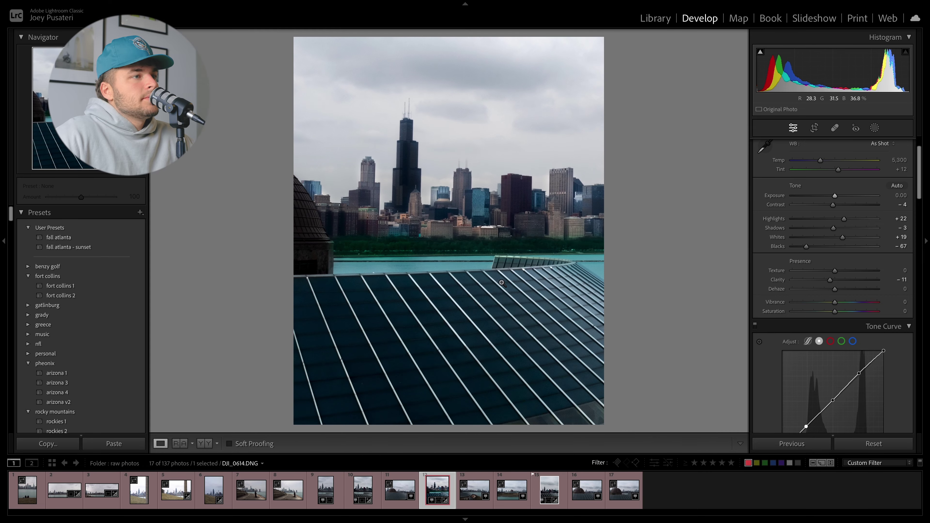
left_click(422, 249)
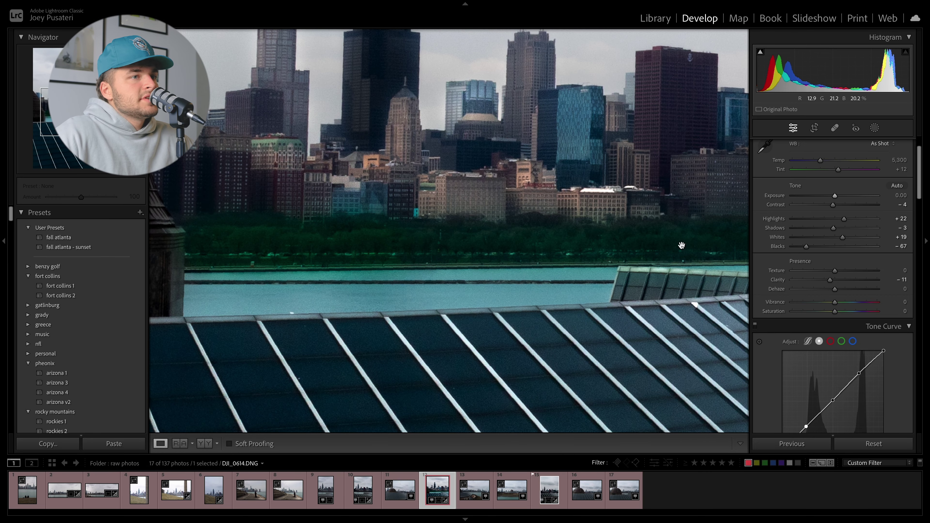
- Subtract a linear gradient from the tree-line mask, running from the shoreline up into the trees, and return to the whole photo
left_click(874, 128)
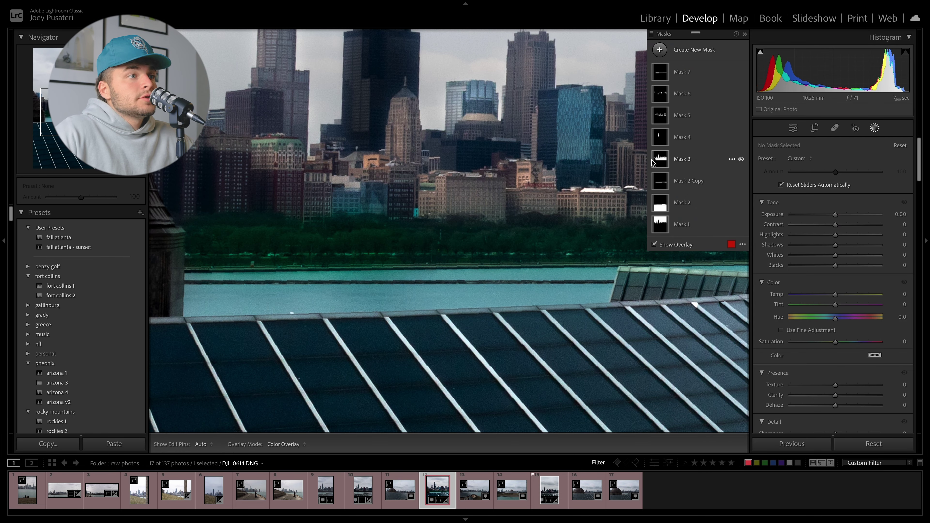
right_click(673, 62)
left_click(682, 71)
left_click(712, 104)
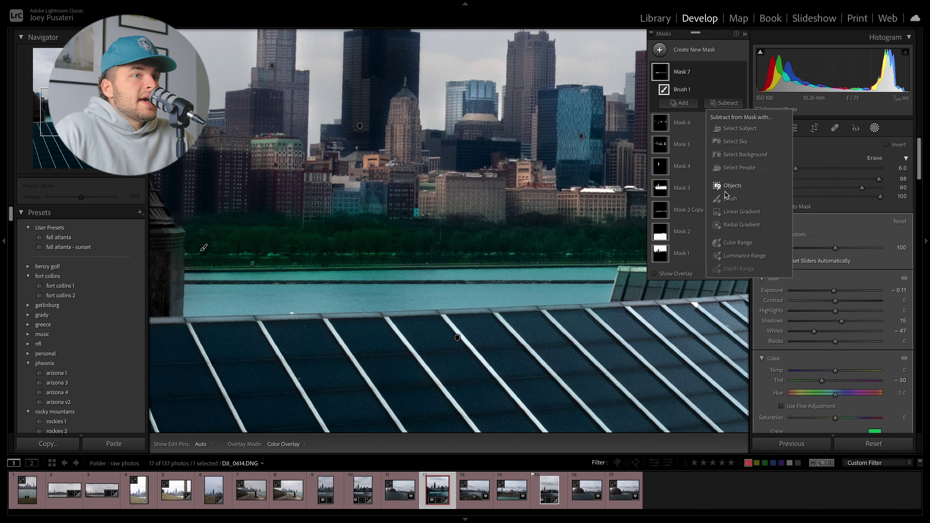
left_click(716, 212)
left_click_drag(426, 266, 428, 238)
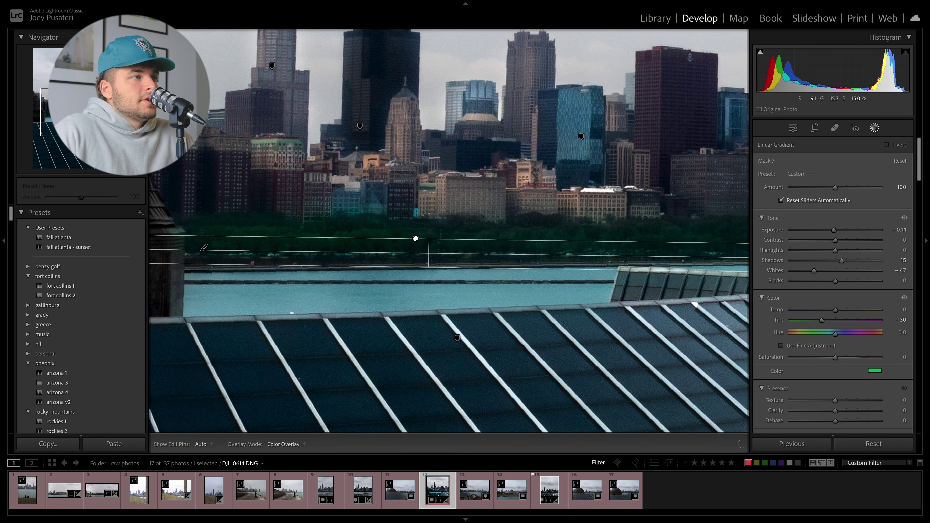
left_click_drag(428, 229, 427, 228)
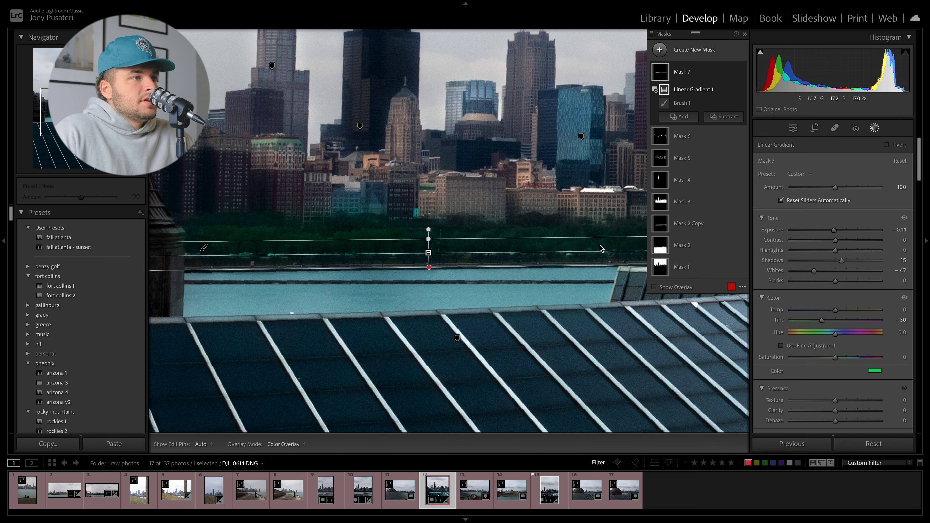
key("shift+w")
left_click(521, 253)
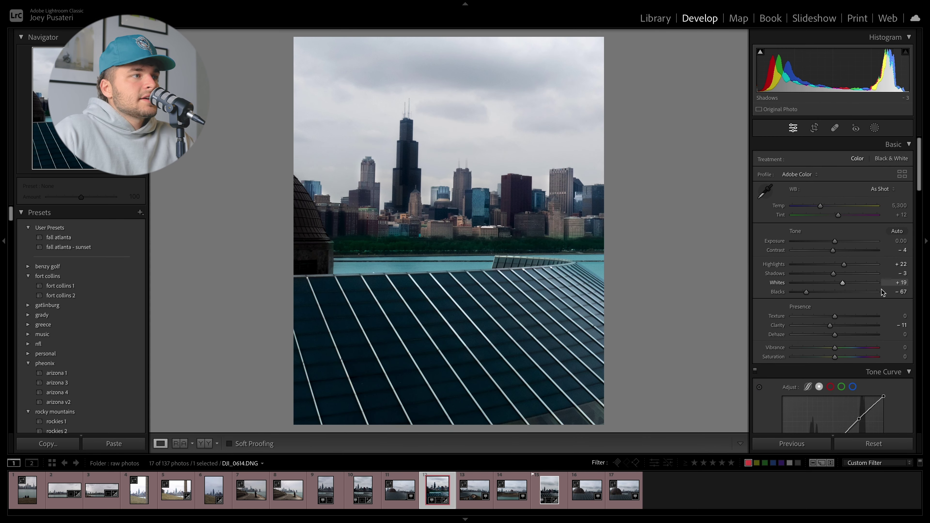
- Set the tree-line mask's Tint to −56, Shadows to 26 and Blacks to −17
scroll(875, 293, "down", 3)
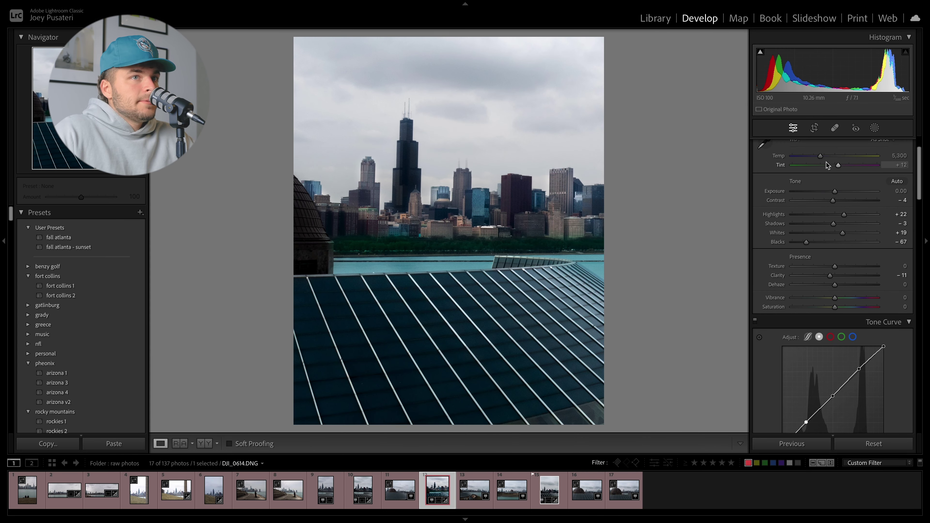
left_click(874, 127)
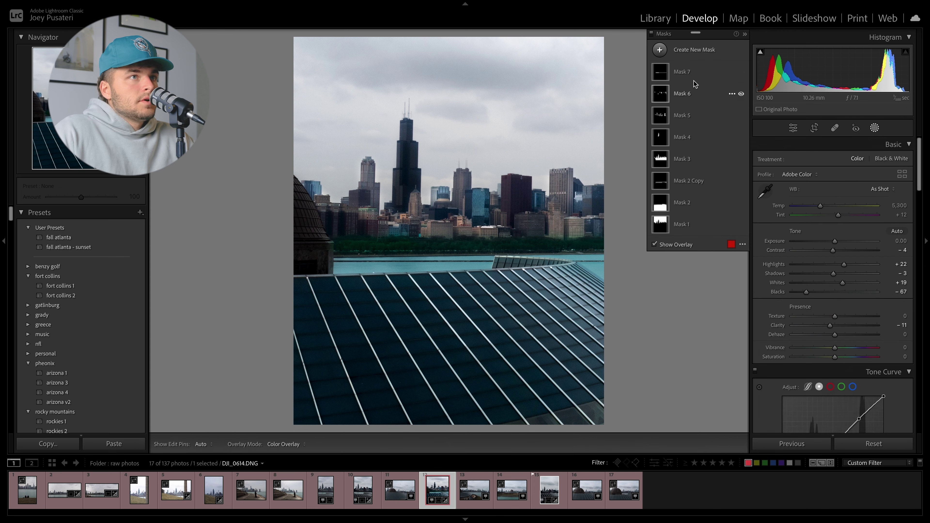
left_click_drag(821, 305, 811, 307)
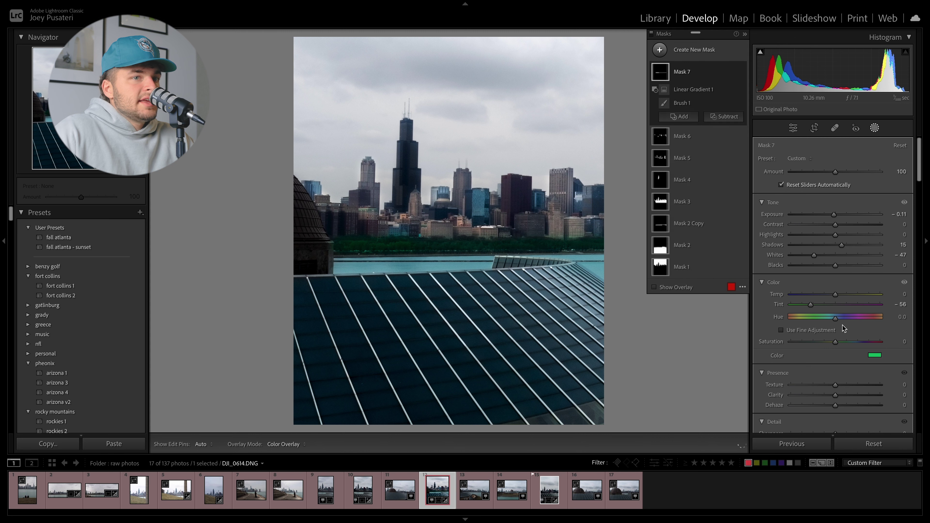
left_click_drag(850, 245, 839, 268)
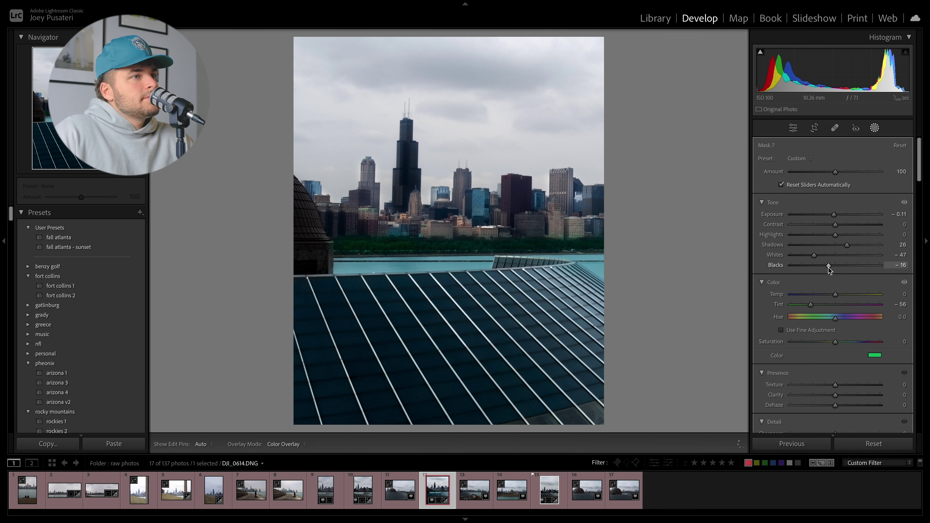
left_click_drag(828, 269, 829, 270)
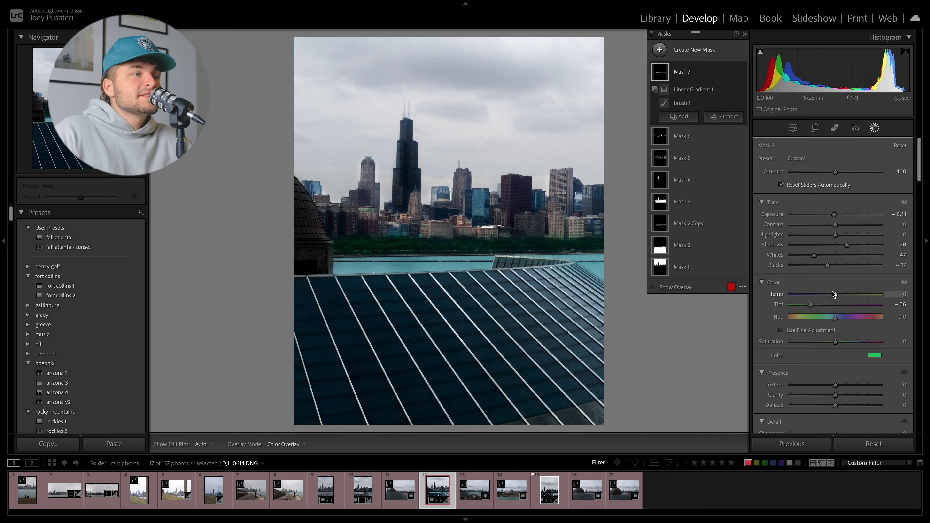
- Set the tree-line mask's Temp to 14 and Saturation to −11
left_click_drag(836, 296, 840, 296)
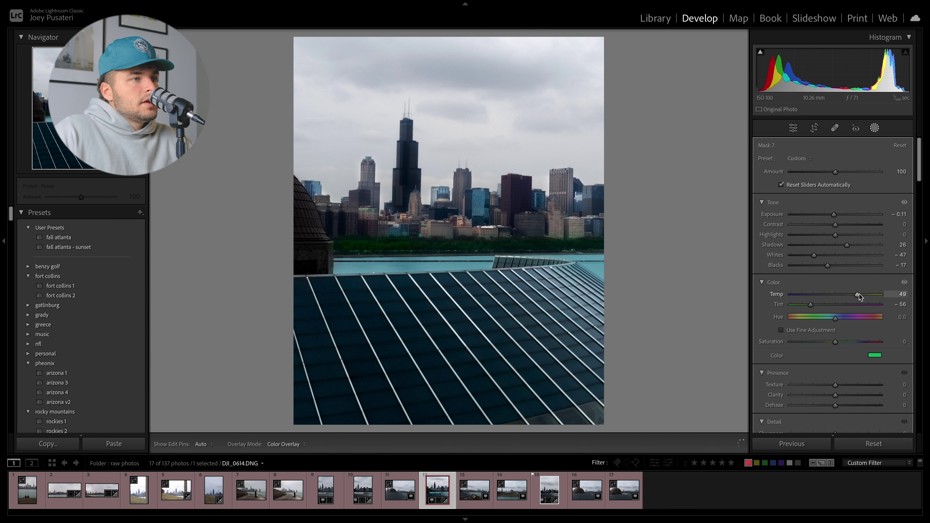
left_click_drag(802, 298, 843, 297)
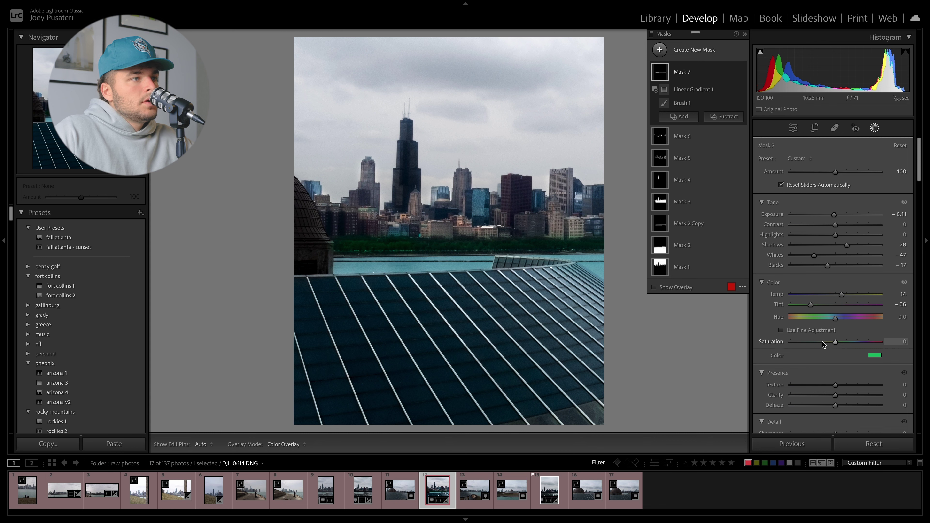
left_click_drag(835, 342, 822, 343)
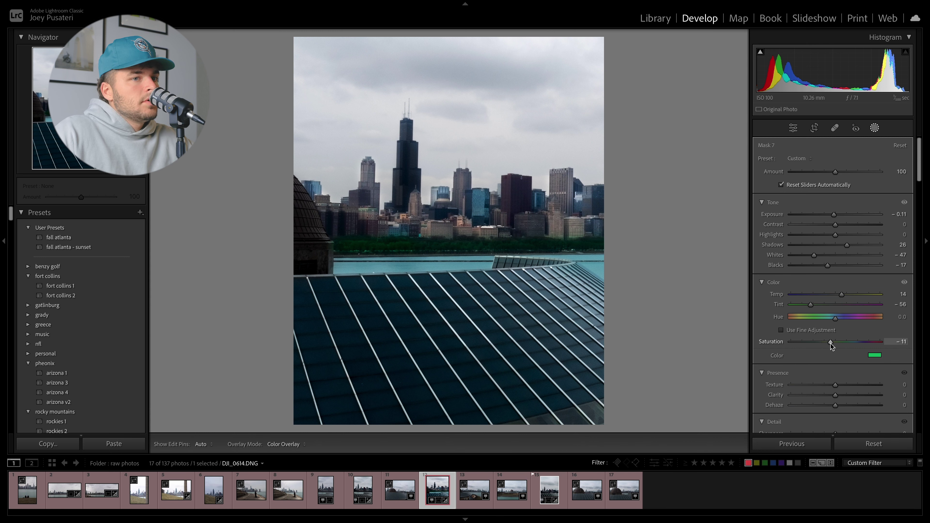
left_click_drag(831, 346, 831, 346)
- Choose a less saturated green for the tree-line mask, set Temp to 24 and Tint to −26, and compare the photo before and after
left_click(874, 355)
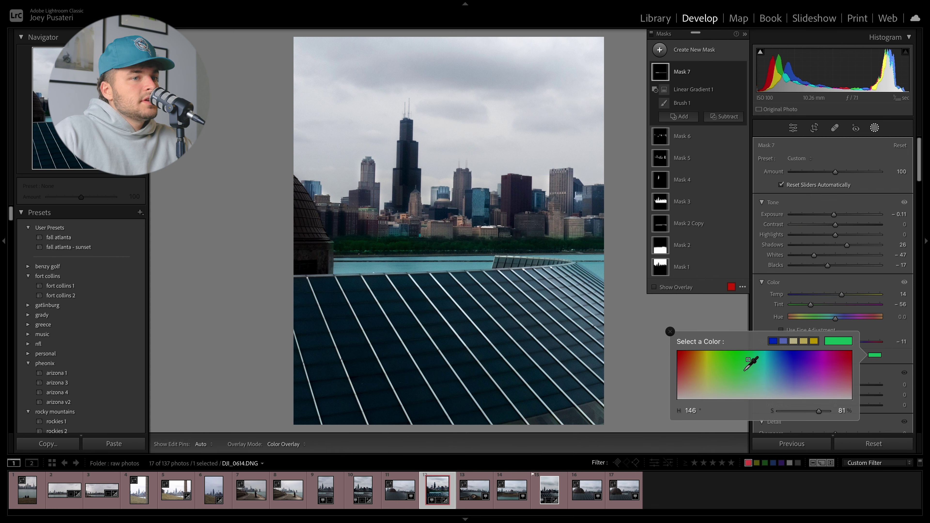
left_click_drag(748, 359, 747, 373)
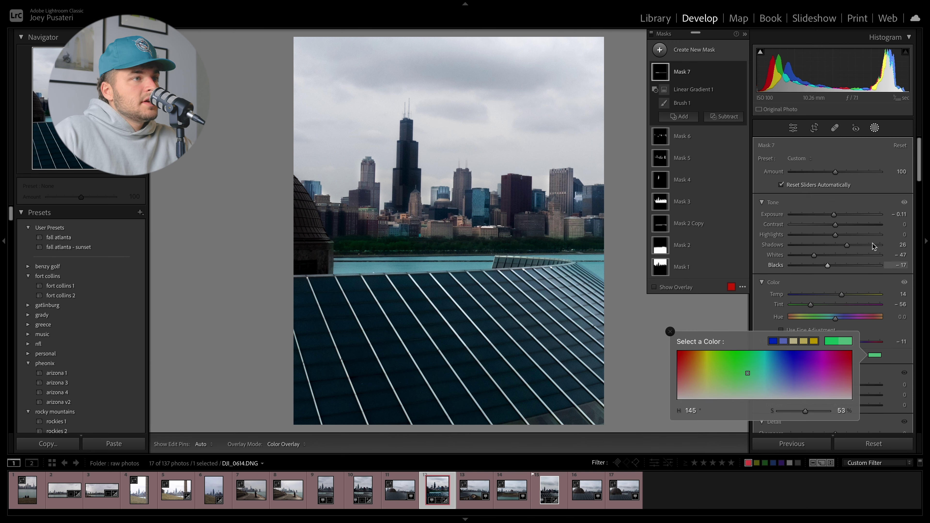
left_click_drag(747, 372, 746, 367)
left_click_drag(810, 305, 849, 297)
left_click(874, 128)
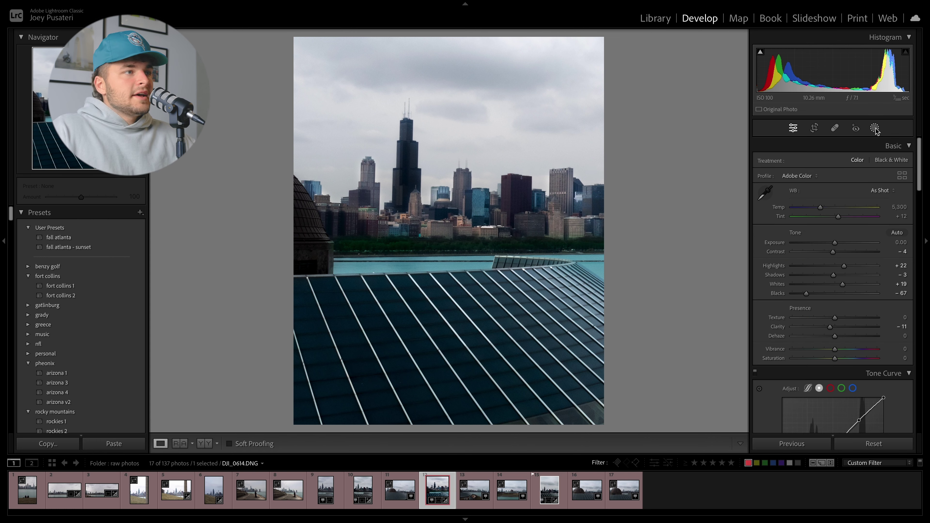
key("backslash")
key("backslash")
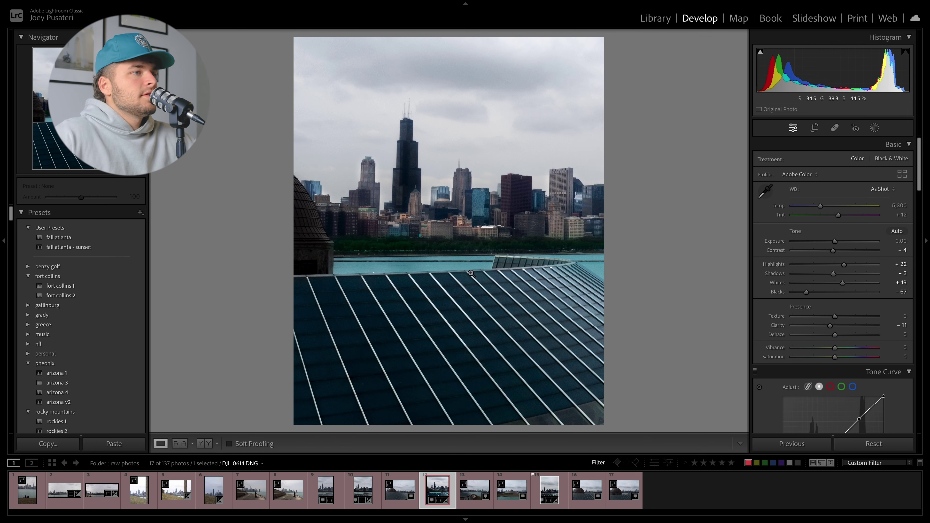
- Subtract a size 6 brush from the tree-line mask along the shoreline strip below the trees, undoing a stray stroke
left_click(498, 245)
left_click_drag(498, 245, 379, 283)
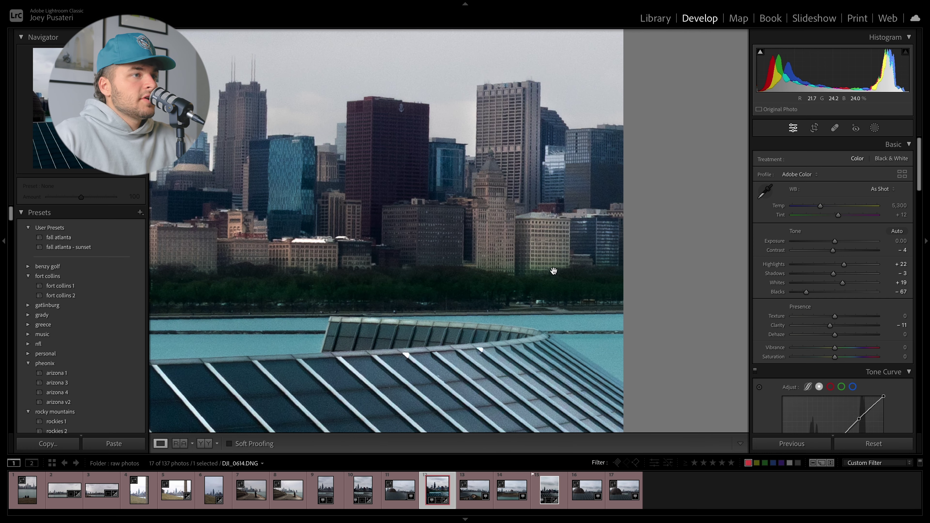
key("shift+w")
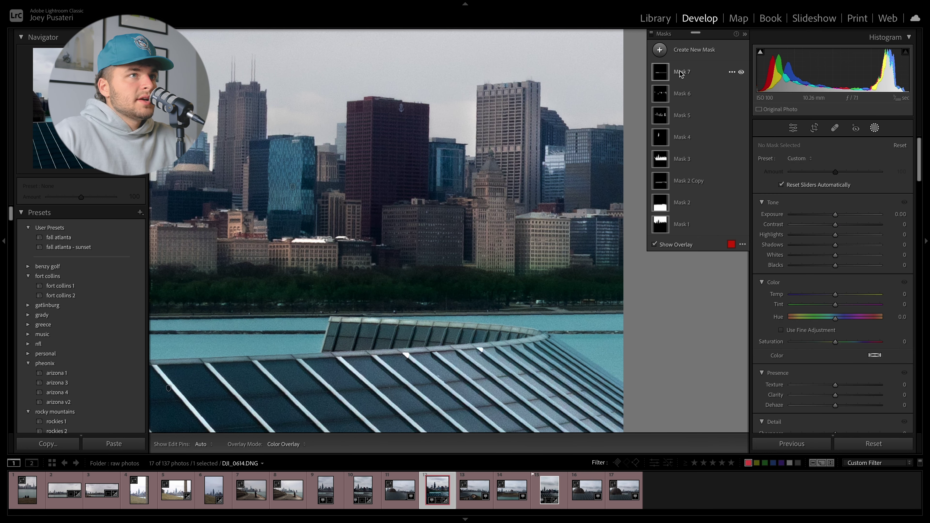
left_click(679, 116)
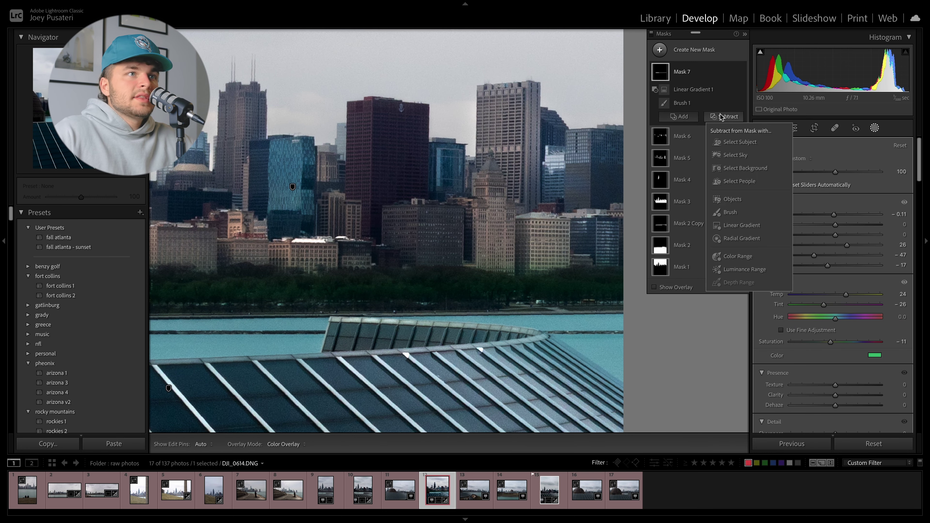
left_click(730, 216)
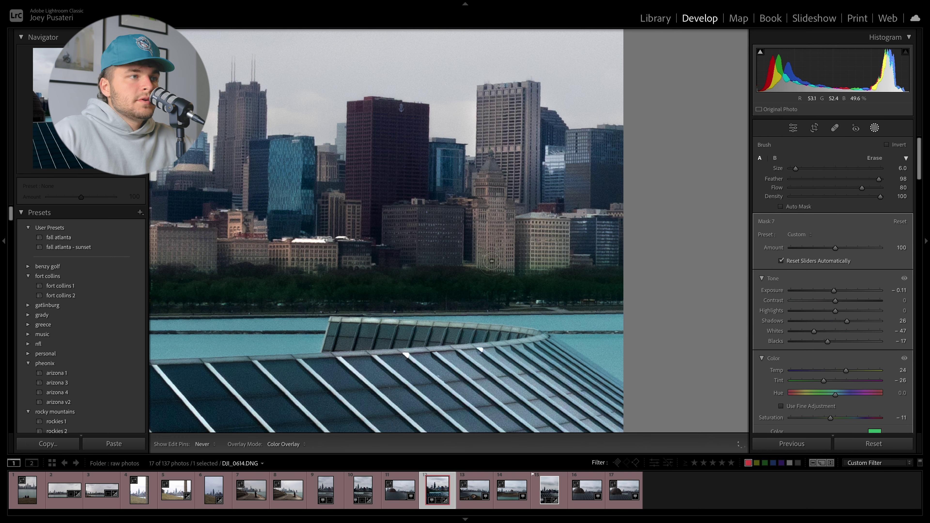
left_click_drag(438, 248, 693, 249)
key("ctrl+z")
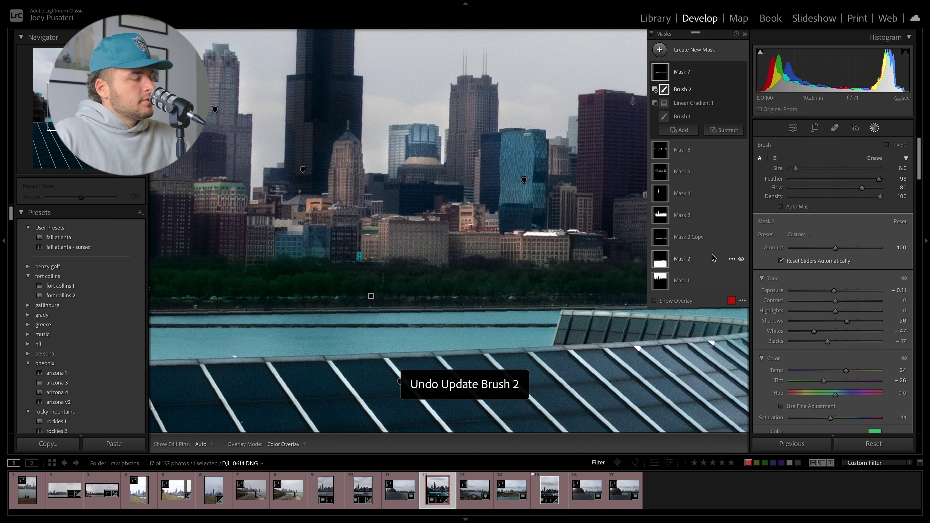
mouse_move(146, 292)
left_mouse_down()
mouse_move(420, 278)
mouse_move(504, 297)
mouse_move(461, 297)
left_mouse_up()
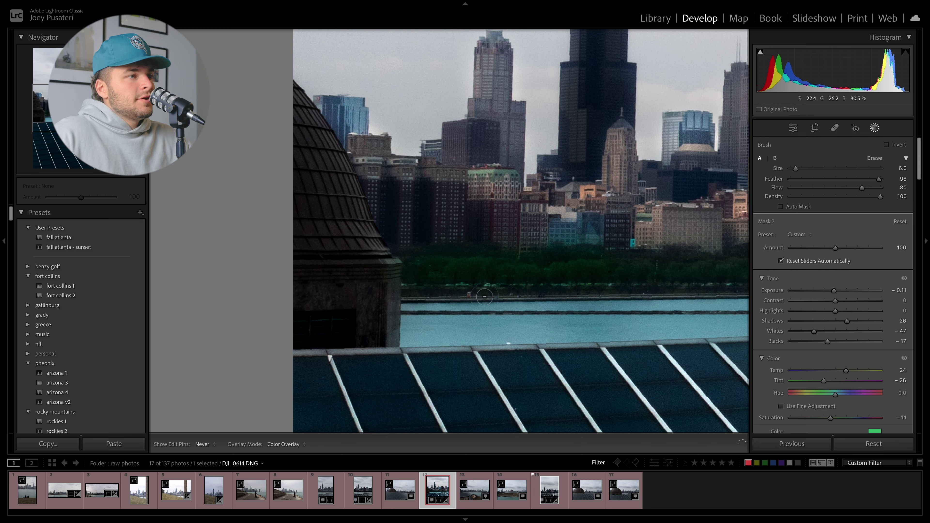
left_click(525, 243)
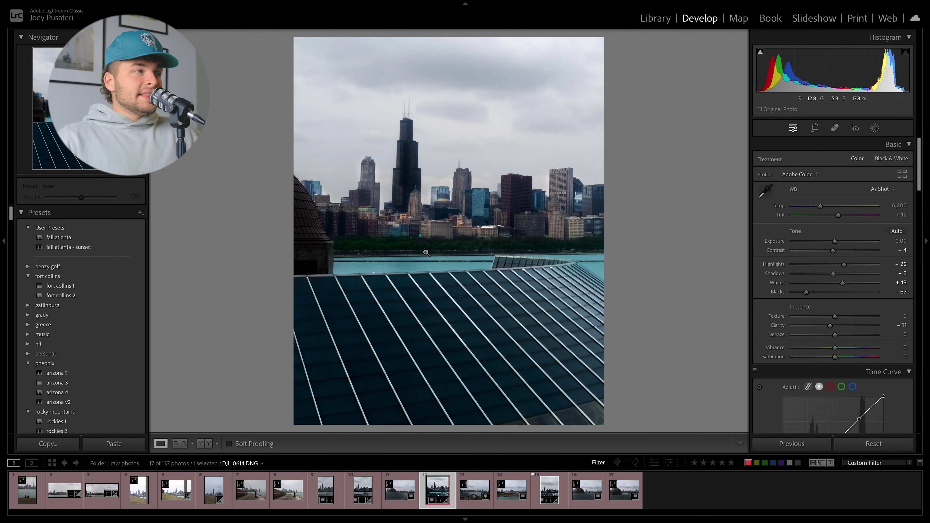
- Extend the tree-line mask's subtracting brush over the domed stone tower beside the trees, and return to the whole photo outside masking
left_click(332, 250)
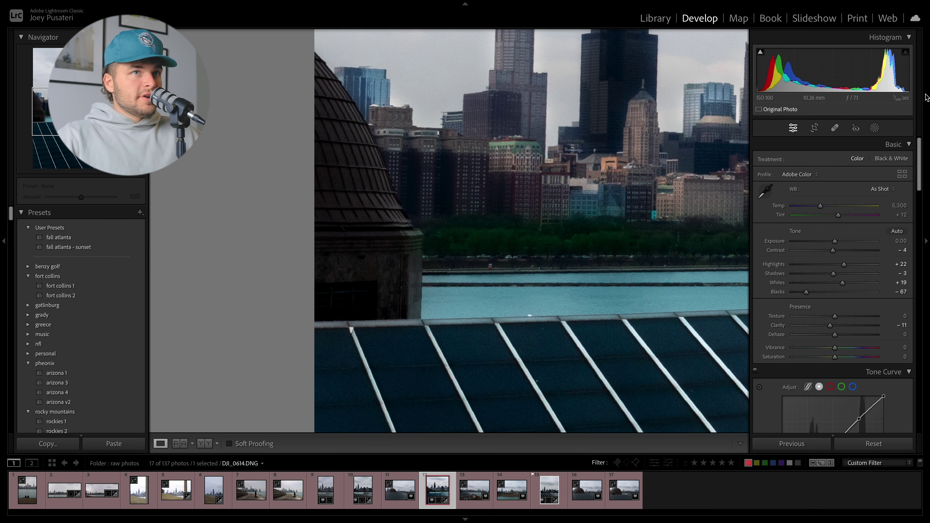
left_click(874, 127)
left_click(682, 72)
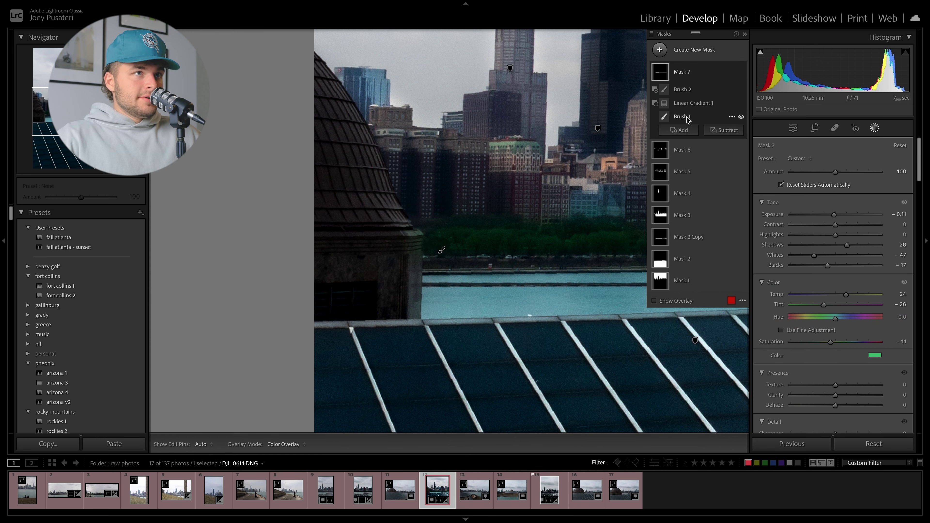
left_click(715, 131)
left_click(685, 92)
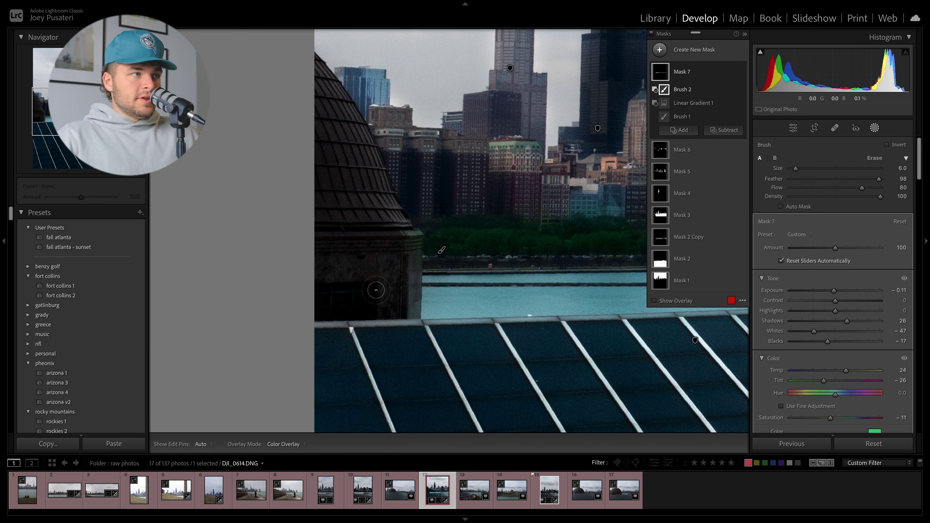
left_click_drag(376, 289, 405, 260)
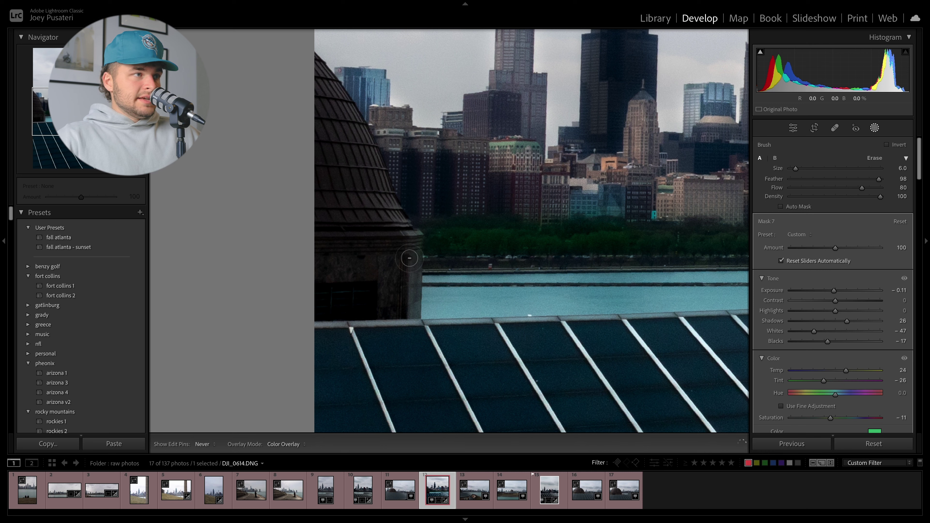
mouse_move(412, 255)
left_mouse_down()
mouse_move(387, 209)
mouse_move(385, 253)
left_mouse_up()
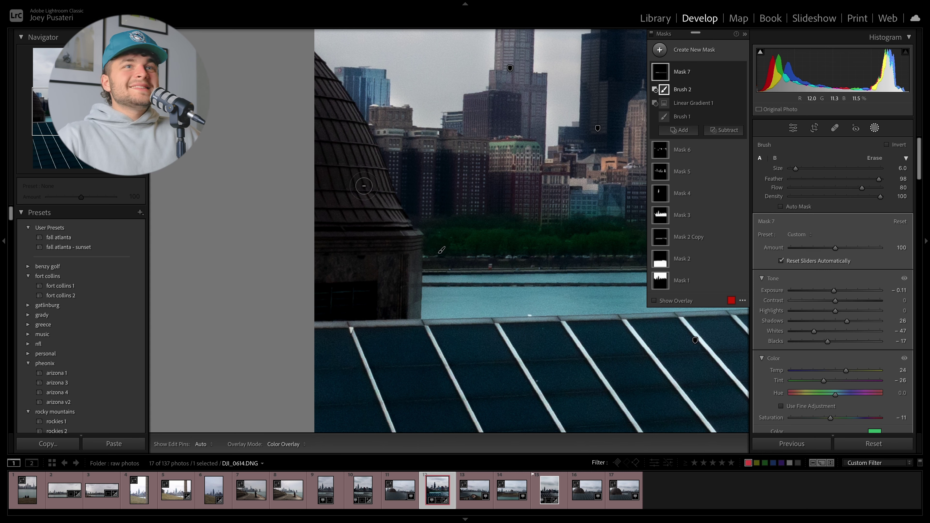
left_click(875, 128)
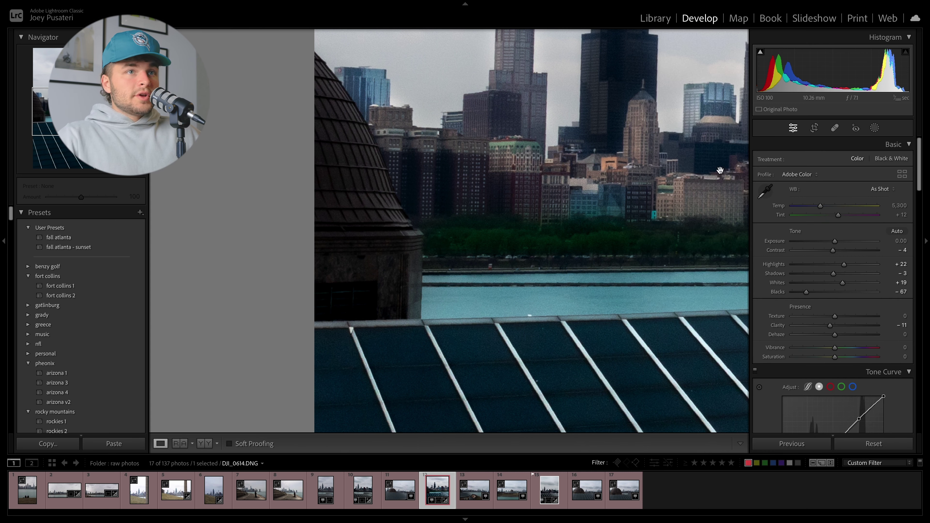
key("z")
- Create a new brush mask with size 6 and paint it over the domed tower above the roof
left_click(875, 129)
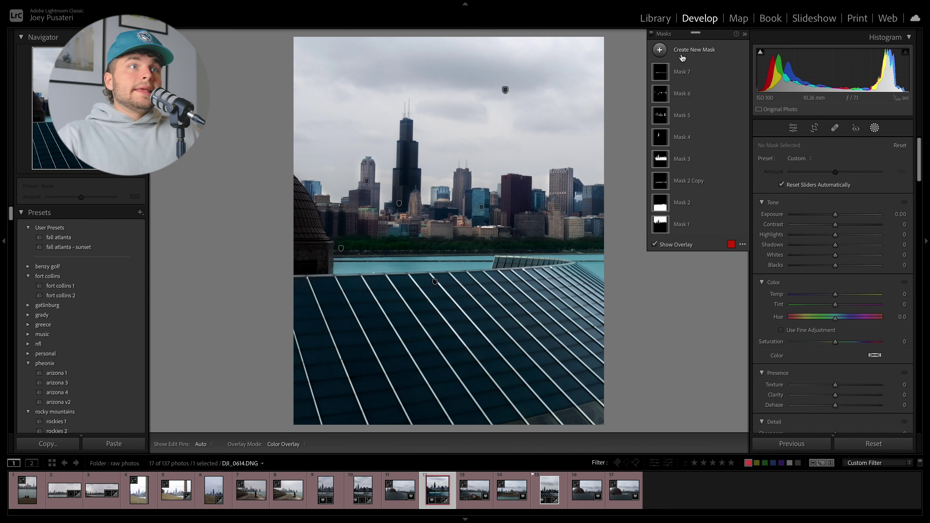
left_click(660, 49)
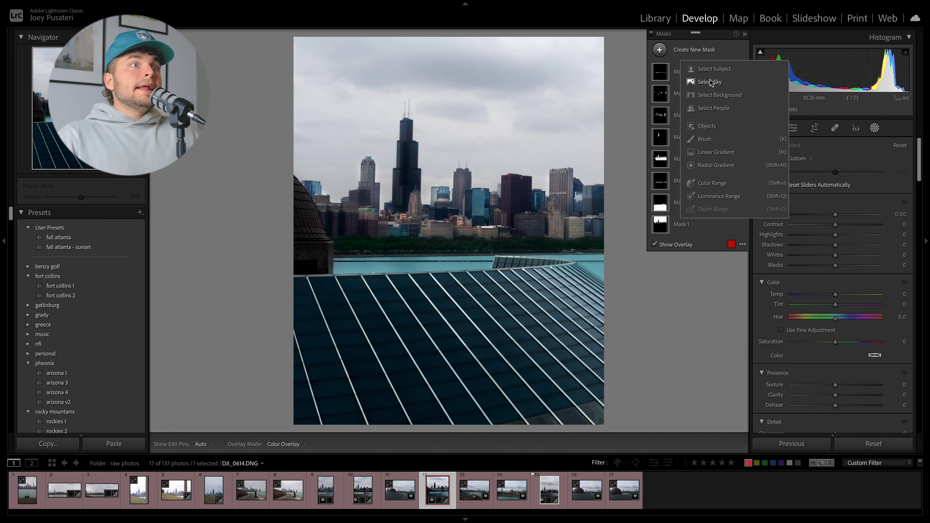
left_click(707, 139)
mouse_move(299, 255)
left_mouse_down()
mouse_move(293, 213)
mouse_move(300, 230)
left_mouse_up()
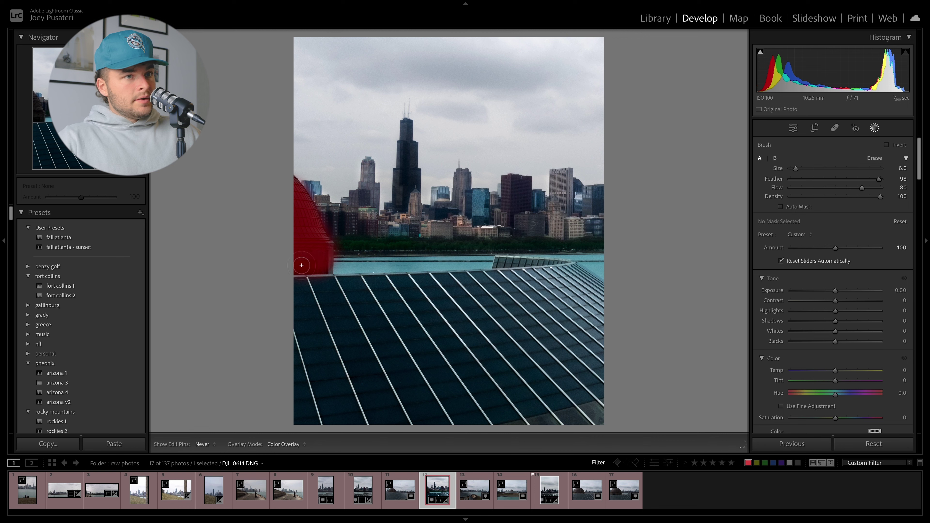
left_click_drag(295, 214, 295, 209)
- Set the tower mask's Exposure to 0.70, Contrast to 4, Temp to 34 and Saturation to 15, and paint more over the tower
left_click_drag(835, 290, 842, 291)
left_click_drag(835, 371, 849, 373)
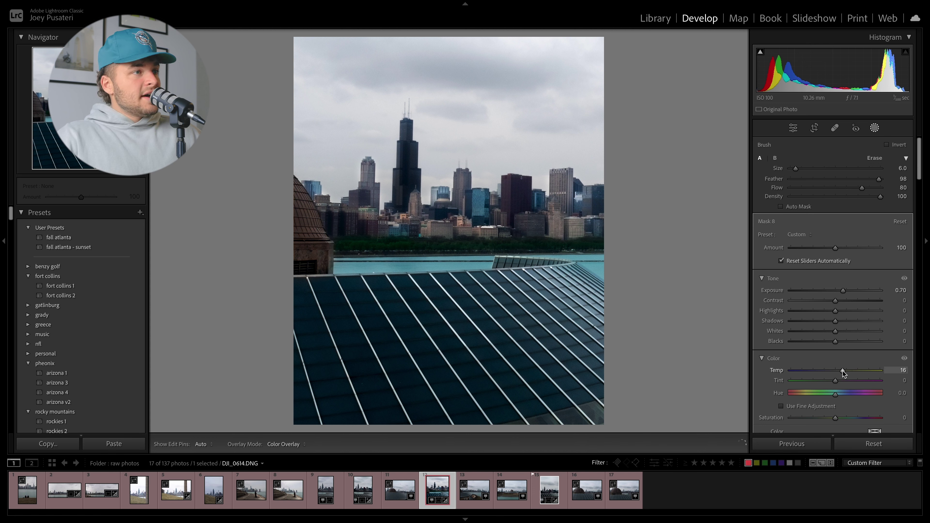
left_click_drag(844, 371, 844, 371)
left_click_drag(835, 417, 841, 418)
mouse_move(834, 300)
left_mouse_down()
mouse_move(848, 301)
mouse_move(837, 302)
left_mouse_up()
left_click_drag(844, 370, 850, 371)
scroll(849, 371, "down", 1)
left_click_drag(324, 262, 300, 224)
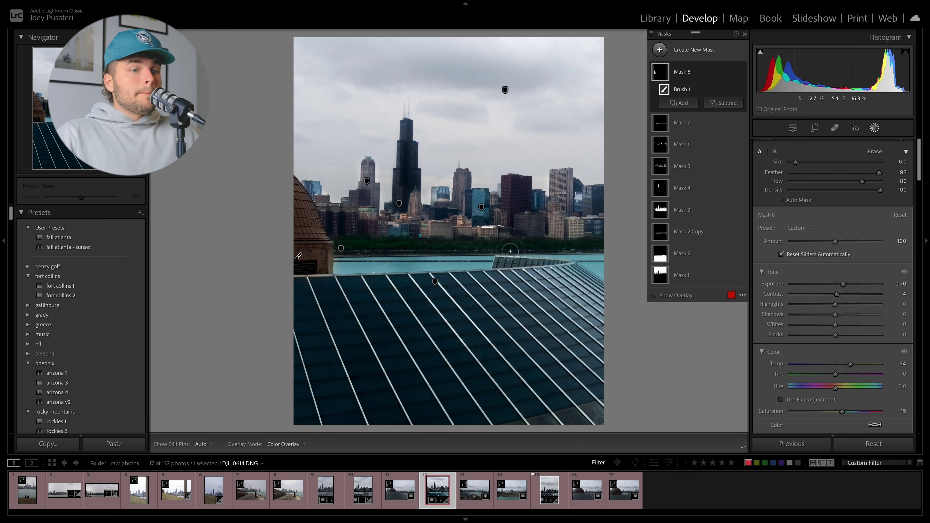
- Raise the tower mask's Saturation to 26 and give it a colour tint with hue 22 and saturation 14%
mouse_move(842, 411)
left_mouse_down()
mouse_move(855, 411)
mouse_move(846, 412)
left_mouse_up()
left_click(873, 425)
left_click_drag(690, 458, 688, 461)
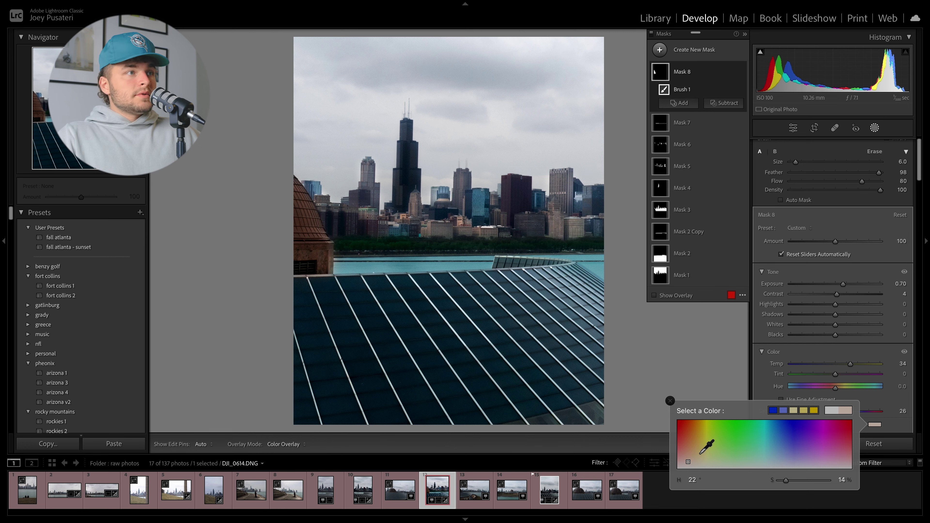
- Try an overall Exposure of −0.40 on the whole photo outside masking, and undo it
left_click(875, 128)
left_click_drag(836, 235, 832, 236)
key("z")
key("z")
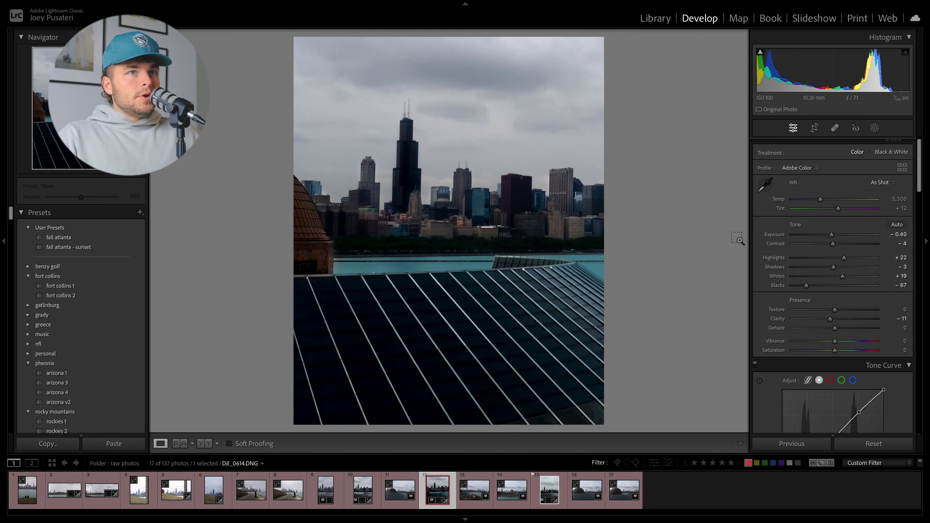
key("ctrl+z")
left_click(874, 128)
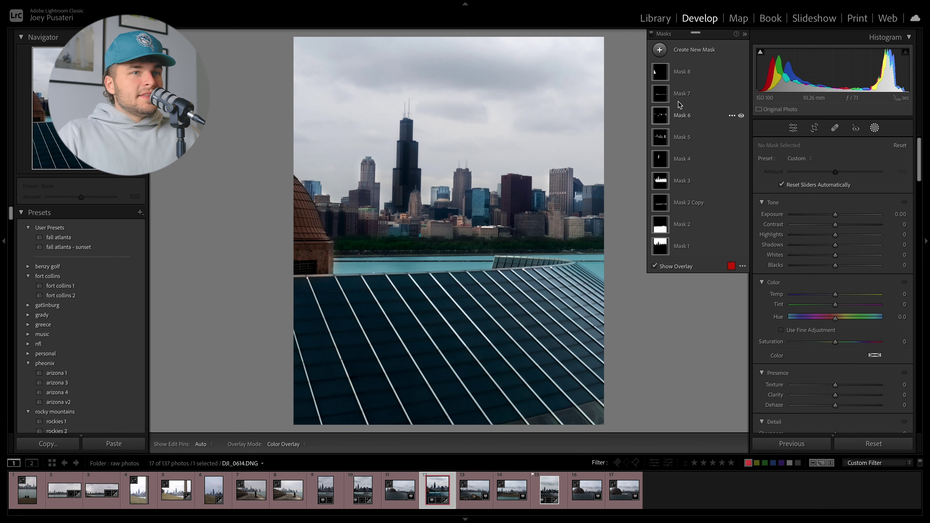
- Set the domed-tower mask's Exposure to 0.41, Contrast 34, Highlights −24, Shadows 28, Blacks −18 and Saturation 28, and deselect the mask
left_click(669, 77)
mouse_move(844, 291)
left_mouse_down()
mouse_move(834, 290)
mouse_move(824, 314)
left_mouse_up()
left_click_drag(835, 321, 850, 301)
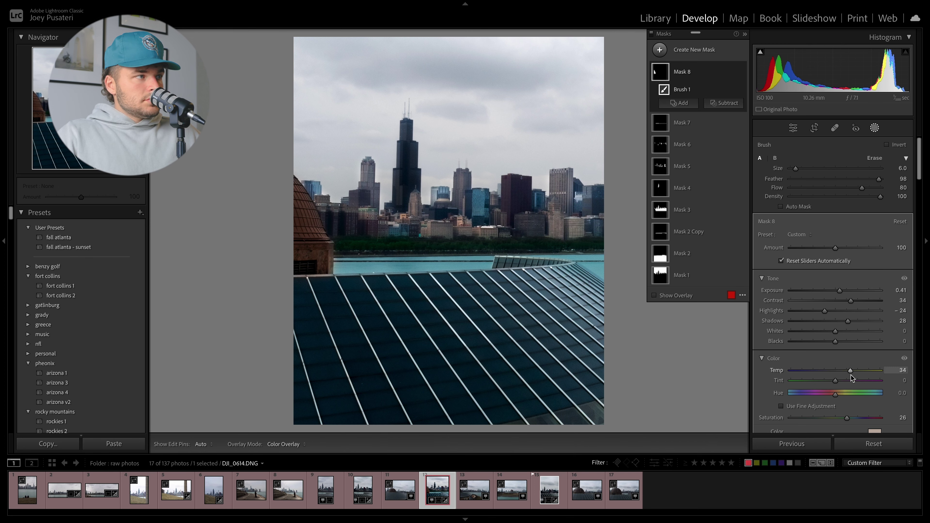
mouse_move(847, 418)
left_mouse_down()
mouse_move(839, 419)
mouse_move(848, 418)
left_mouse_up()
left_click_drag(835, 341, 828, 343)
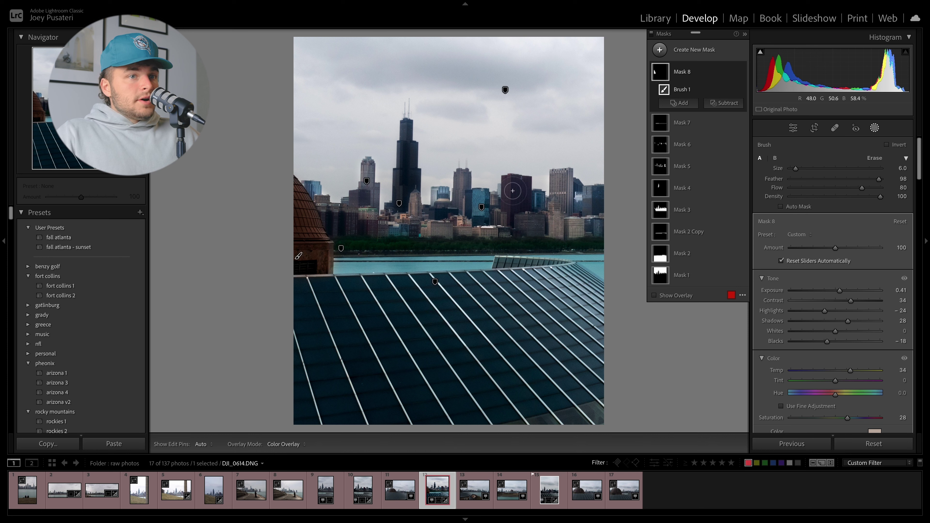
left_click_drag(839, 290, 839, 291)
left_click(875, 126)
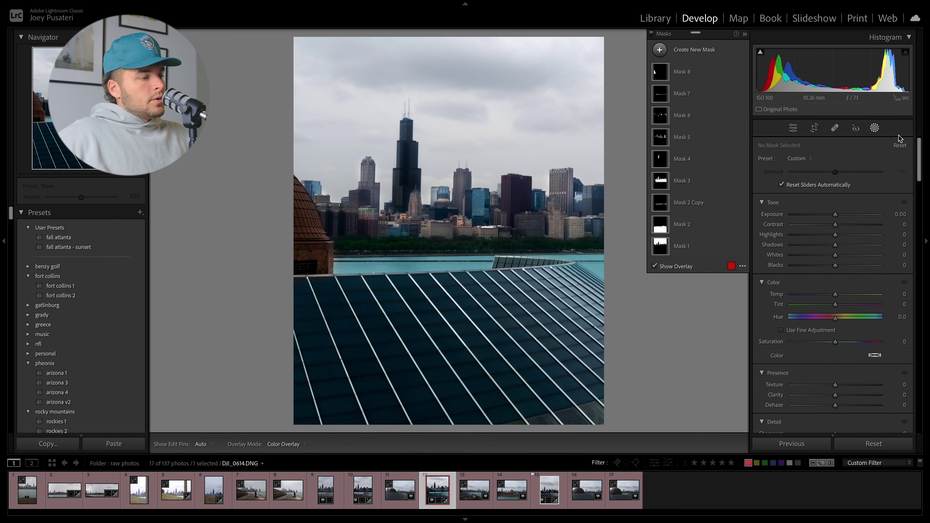
- Open DJI_0614.DNG for editing in Adobe Photoshop 2022 and enlarge its window to fill the screen
right_click(439, 498)
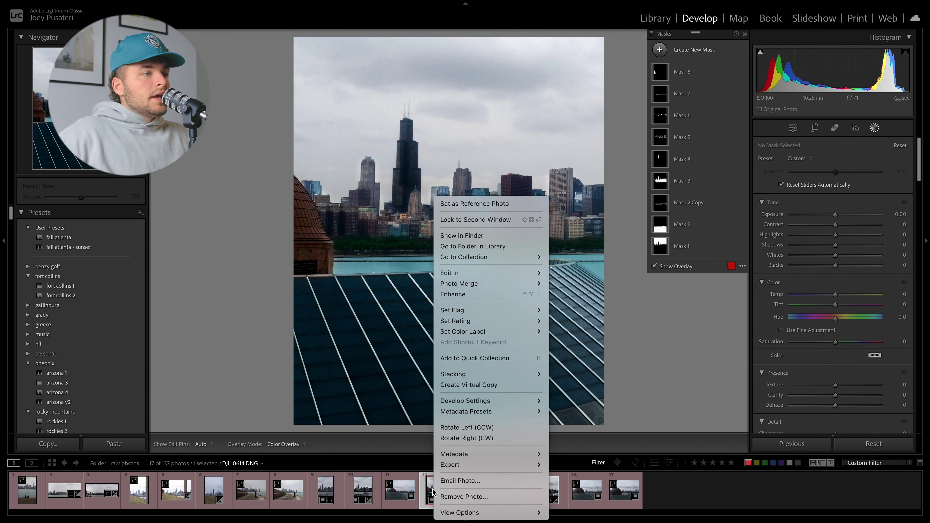
mouse_move(515, 272)
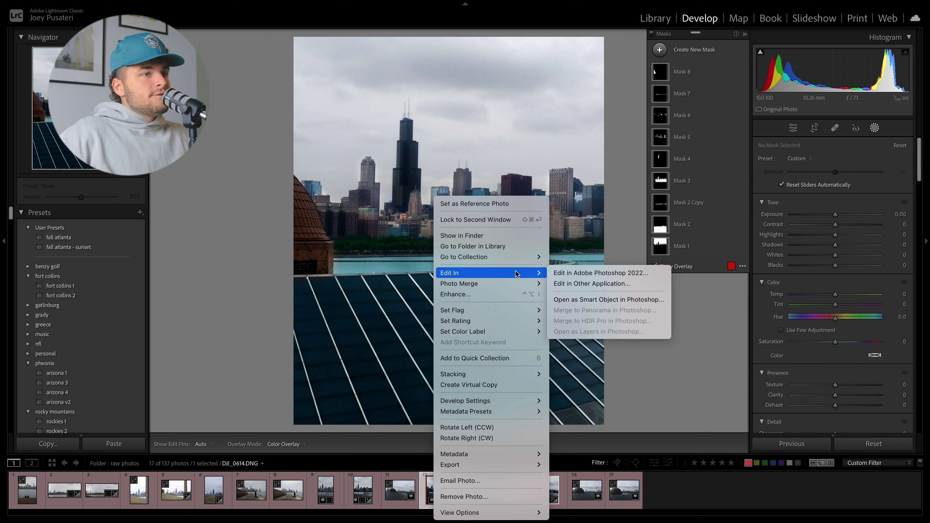
left_click(570, 272)
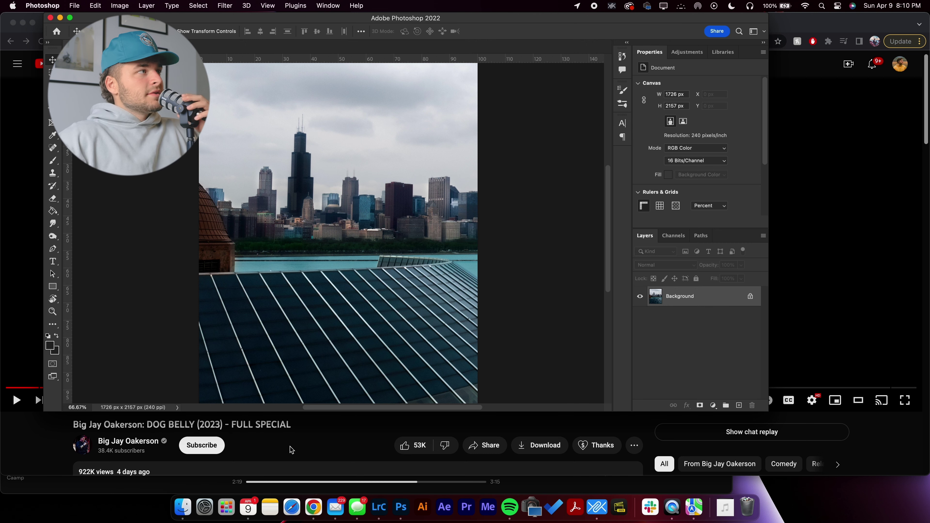
left_click(72, 18)
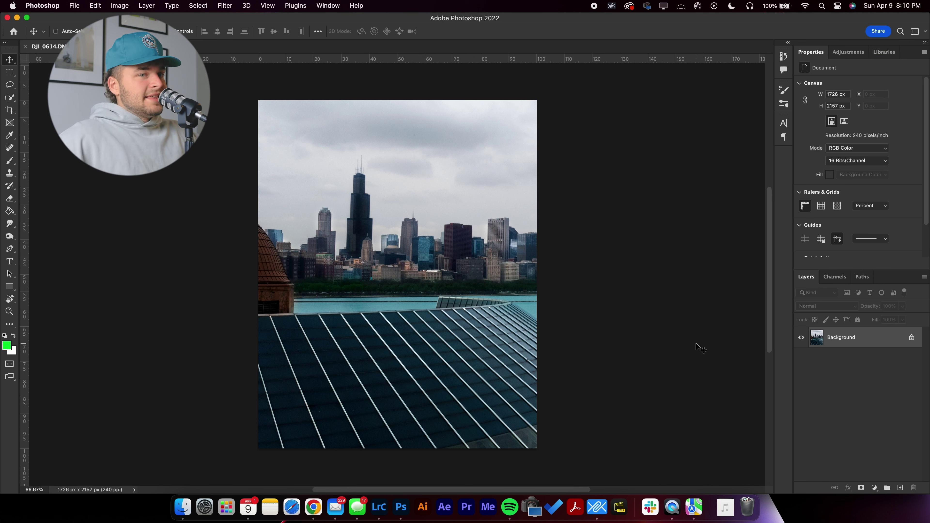
- Duplicate the Background layer and start Sky Replacement on the copy
key("super+j")
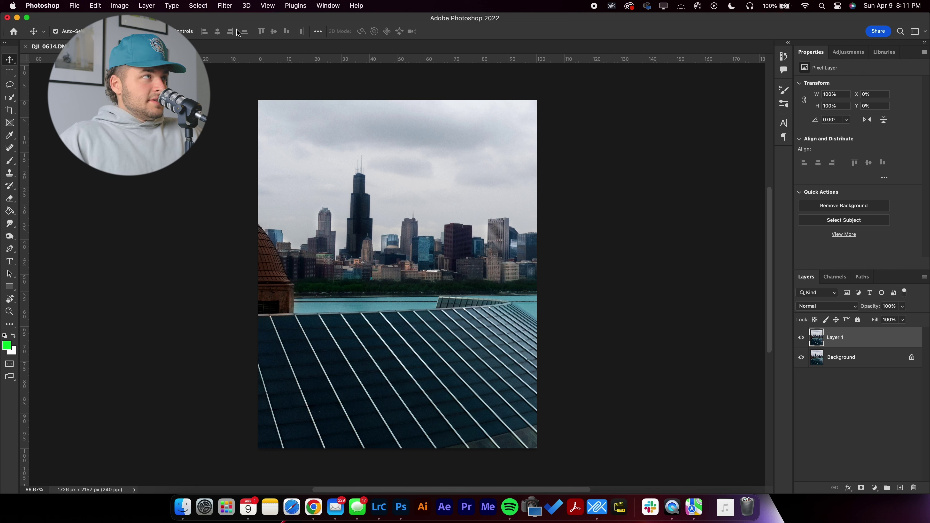
left_click(202, 6)
left_click(201, 5)
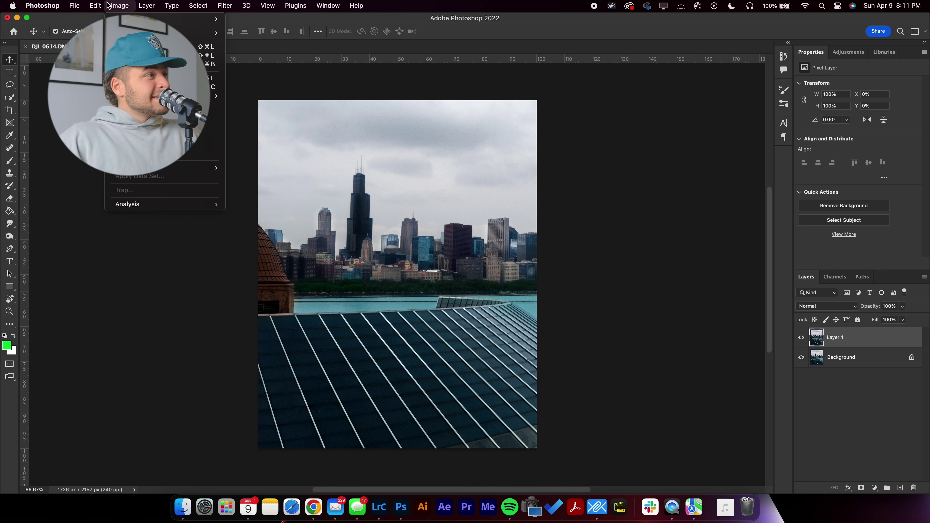
left_click(98, 5)
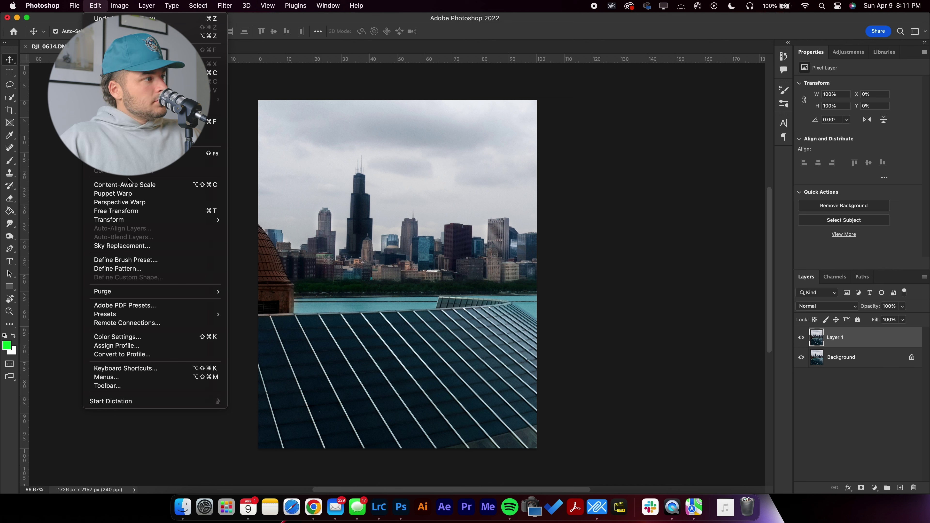
left_click(144, 248)
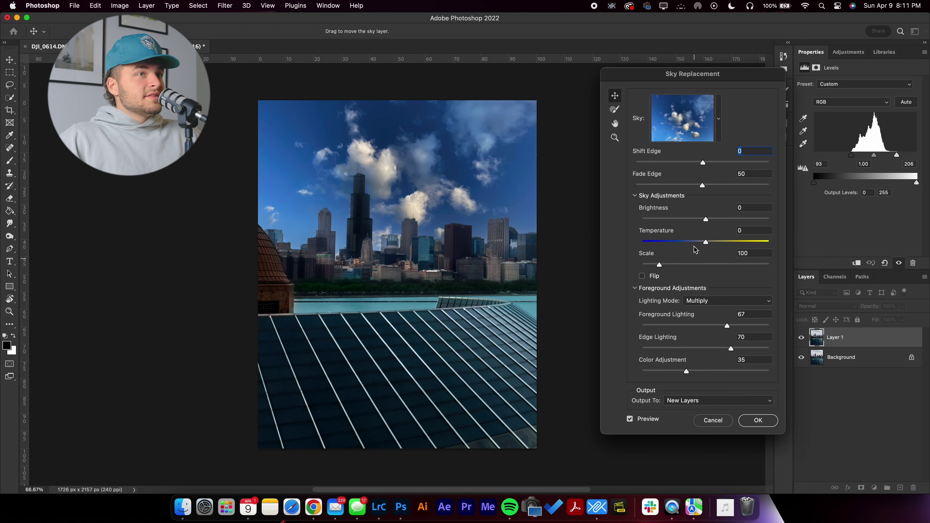
- Try the second through fifth Blue Skies presets as the replacement sky
left_click(718, 121)
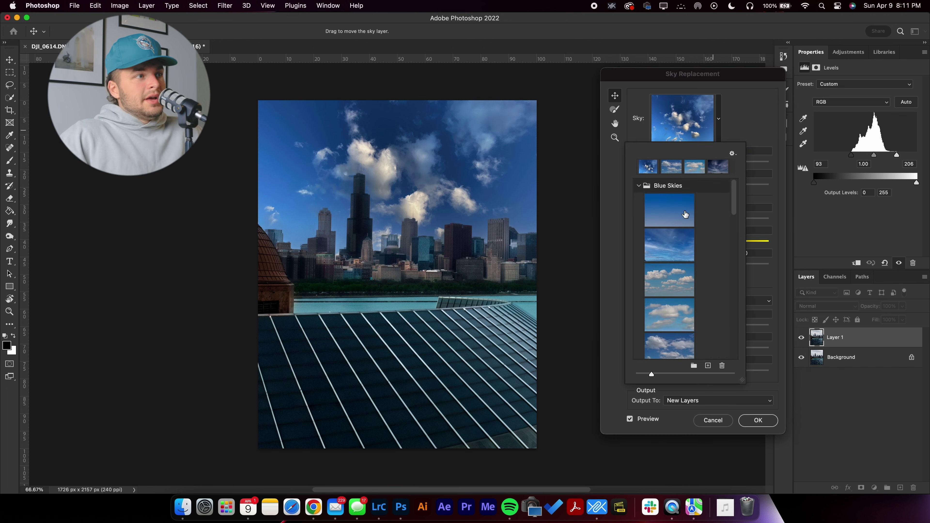
left_click(667, 253)
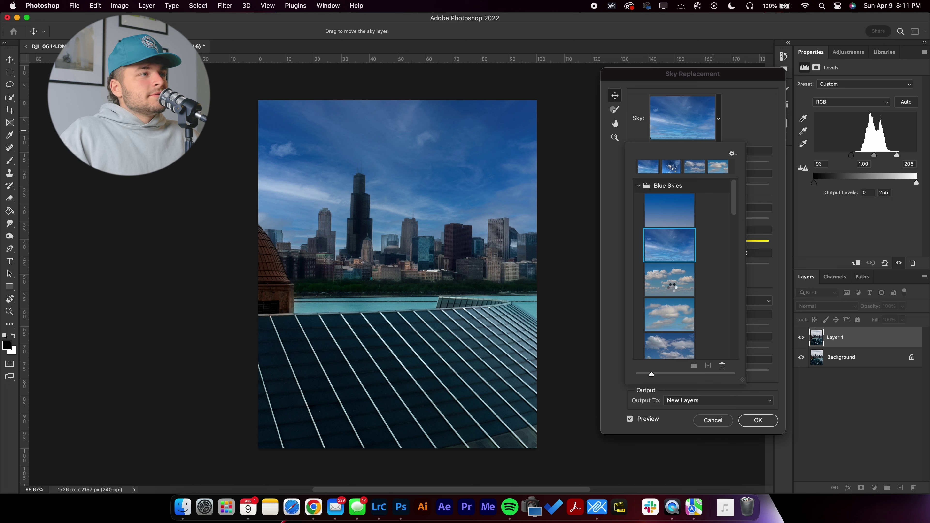
left_click(673, 293)
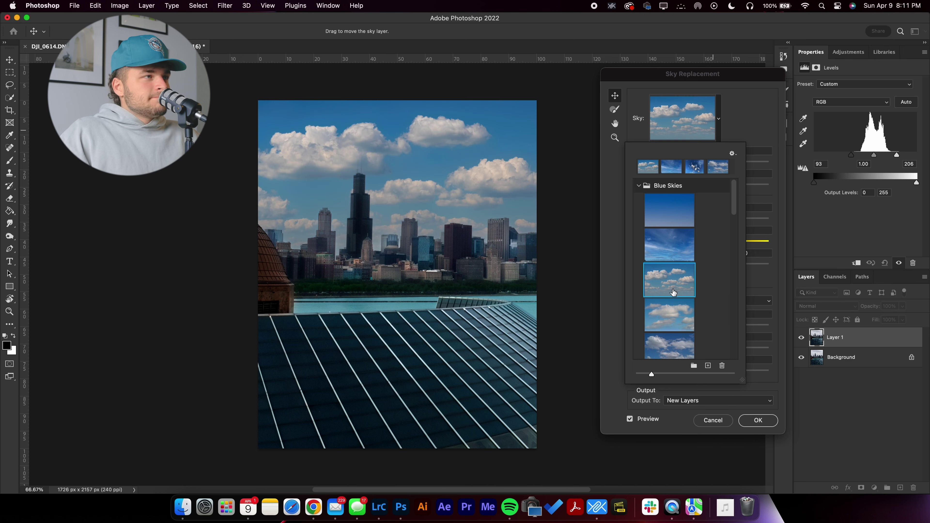
left_click(674, 321)
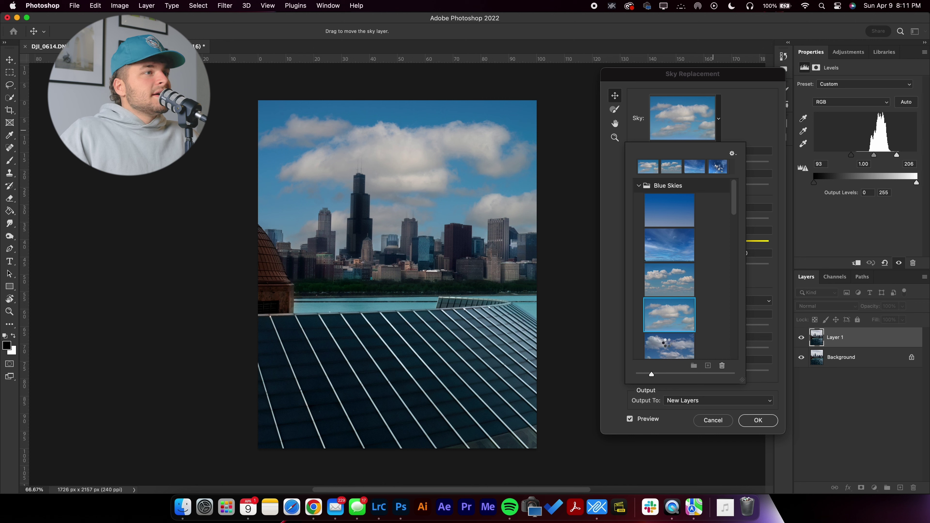
left_click(666, 345)
- Try dark cloudy and sunset presets as the replacement sky, and shift the red sunset sky in the image
scroll(667, 336, "down", 3)
scroll(668, 333, "down", 3)
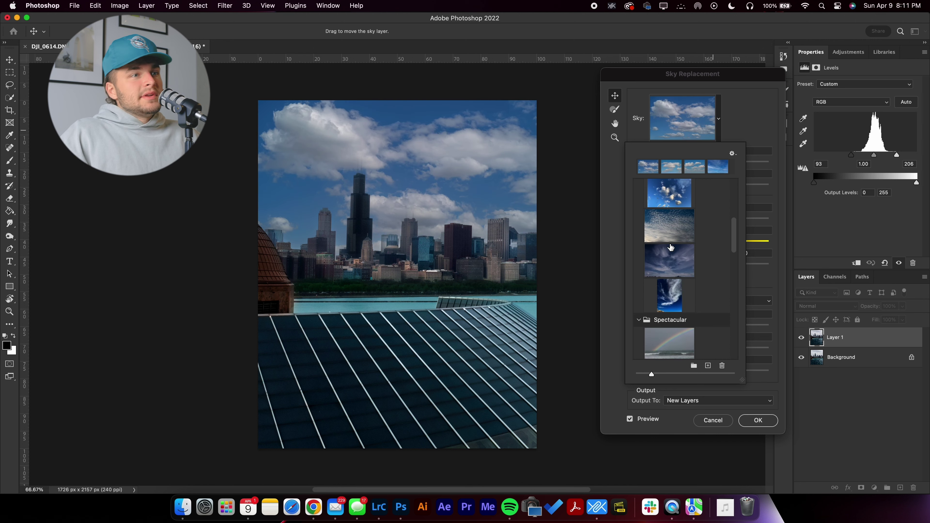
left_click(671, 231)
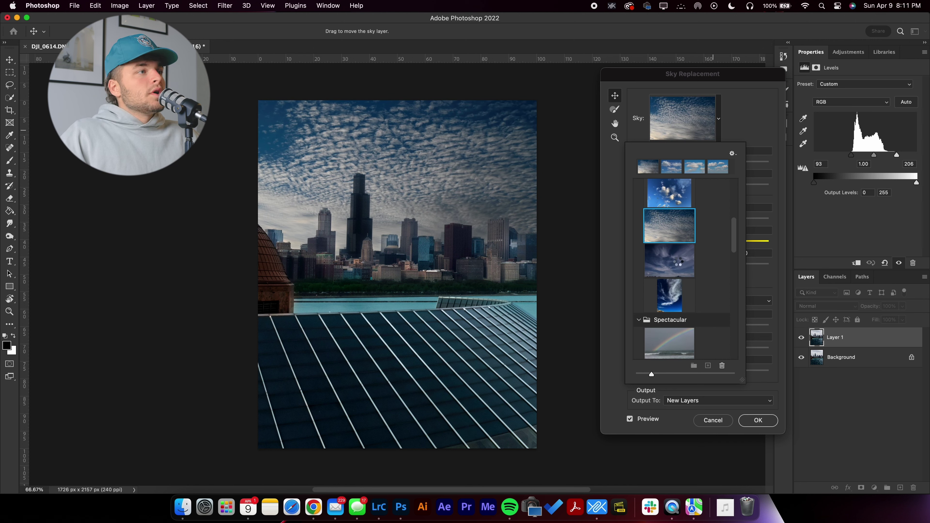
left_click(677, 261)
scroll(670, 279, "down", 5)
left_click(669, 311)
left_click(669, 240)
scroll(670, 271, "up", 10)
scroll(484, 288, "up", 5)
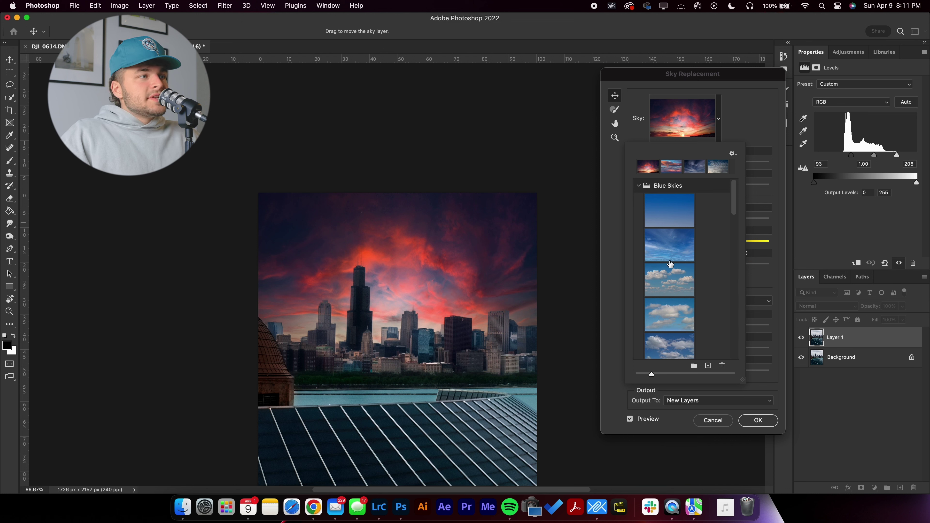
scroll(670, 259, "down", 2)
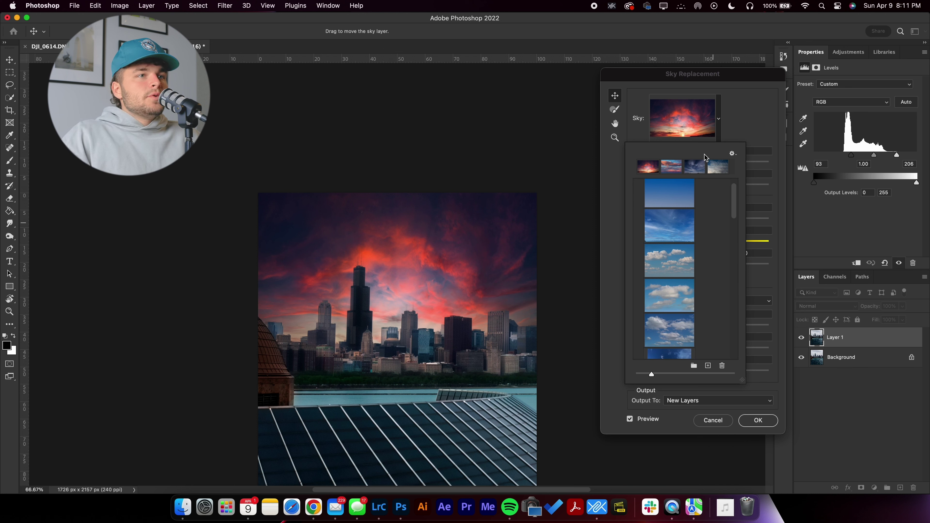
left_click(752, 132)
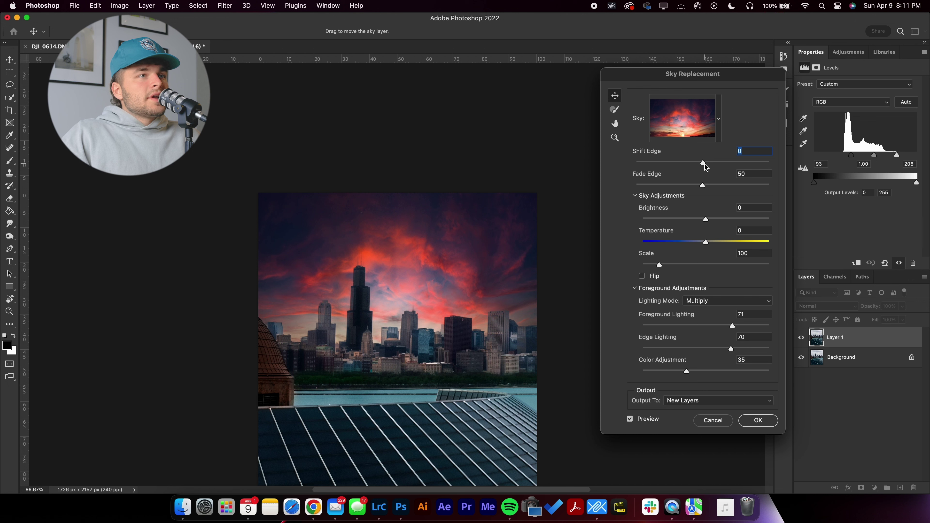
mouse_move(451, 273)
left_mouse_down()
mouse_move(448, 214)
mouse_move(449, 317)
mouse_move(449, 279)
left_mouse_up()
- Compare the Blue Skies presets again and choose the second one, a deep blue sky with wispy clouds
left_click(718, 119)
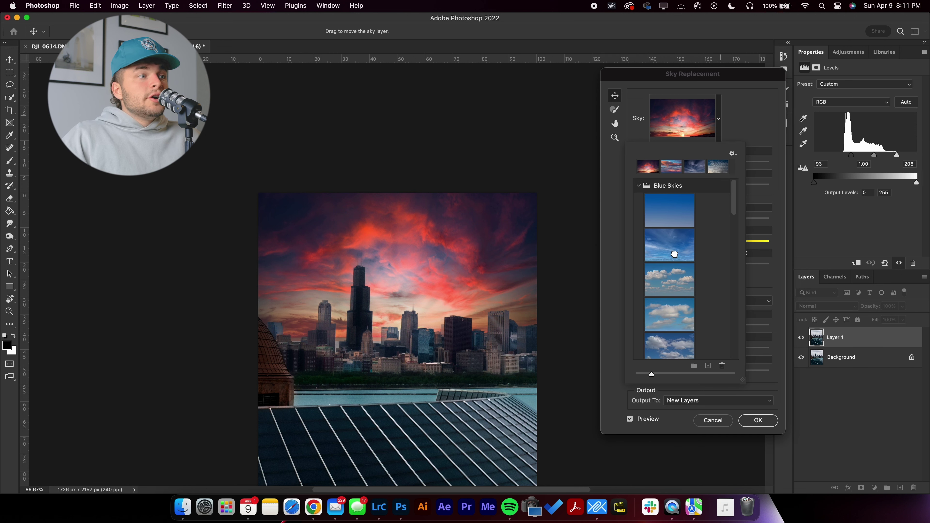
left_click(674, 254)
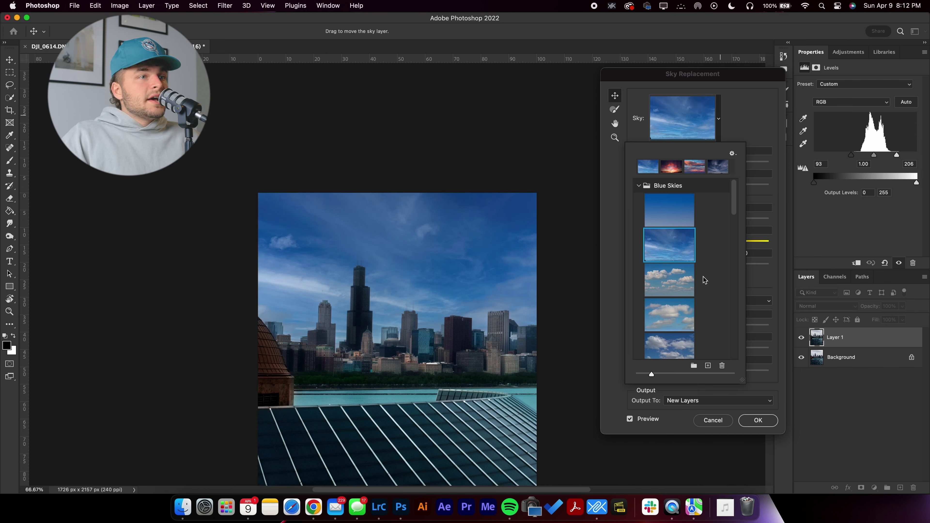
left_click(674, 275)
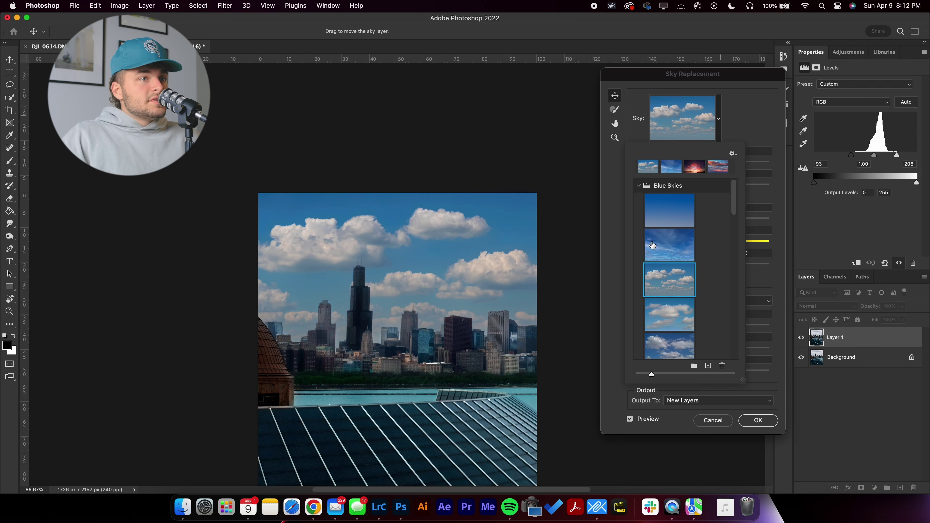
left_click(664, 239)
left_click(675, 321)
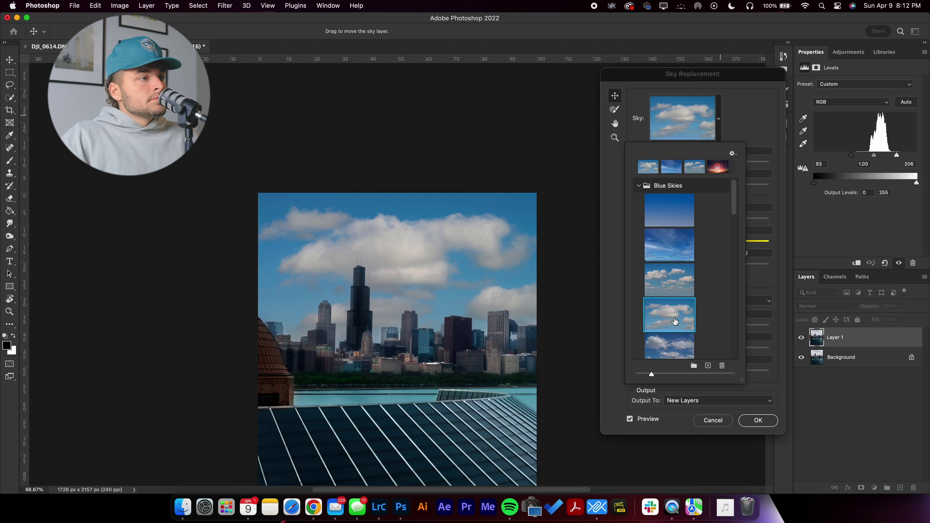
scroll(670, 348, "down", 3)
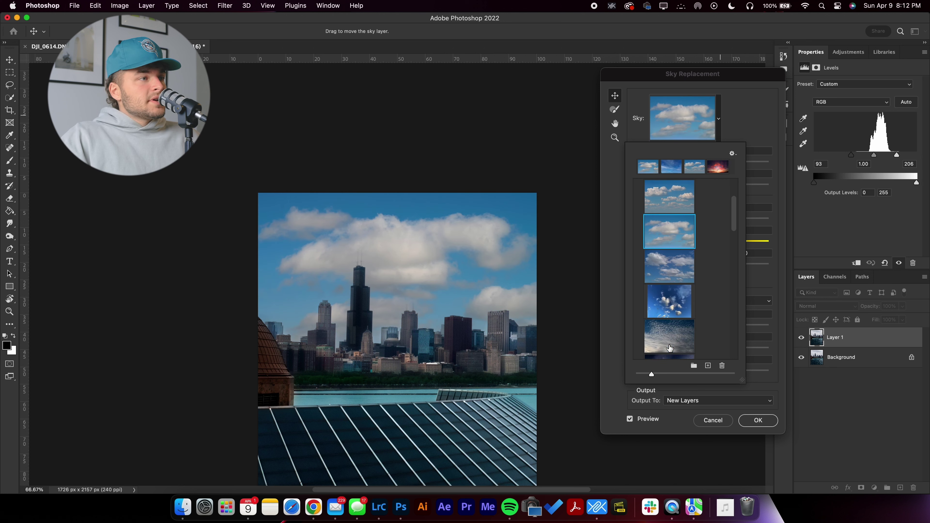
left_click(667, 259)
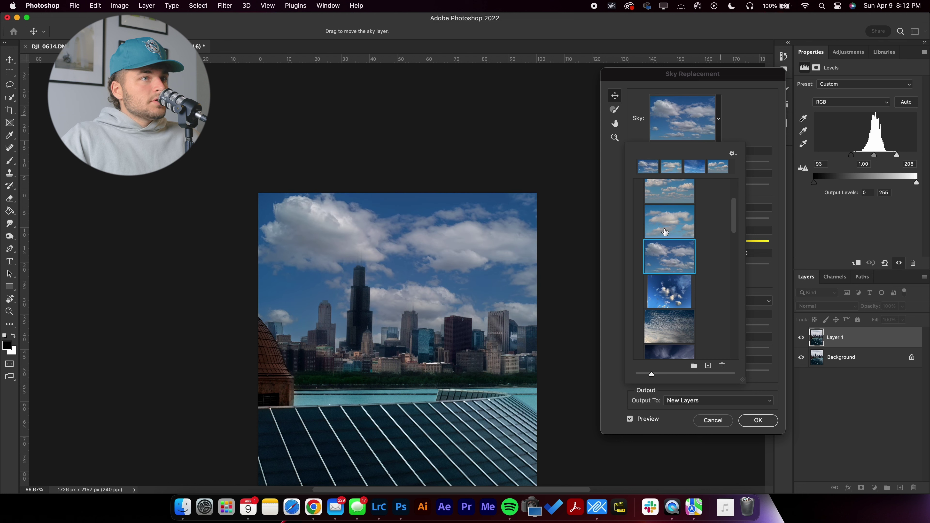
scroll(668, 195, "up", 3)
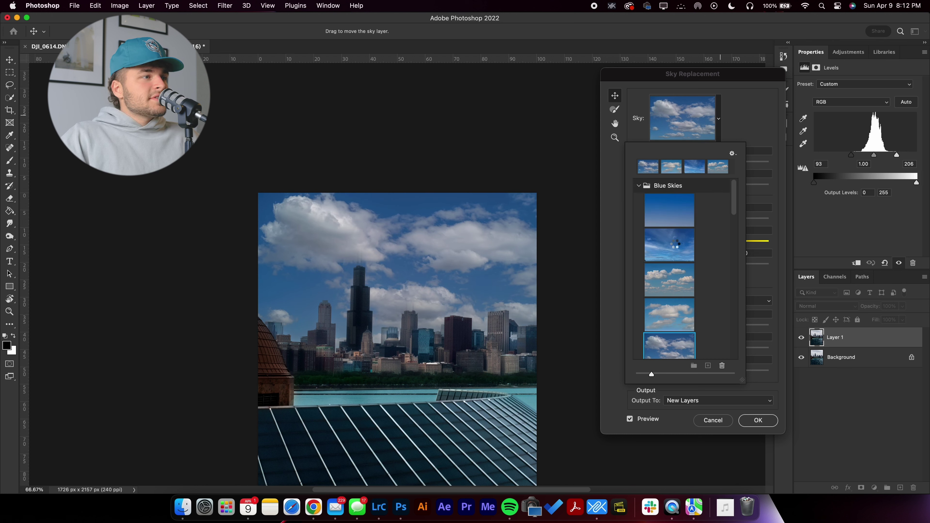
left_click(677, 249)
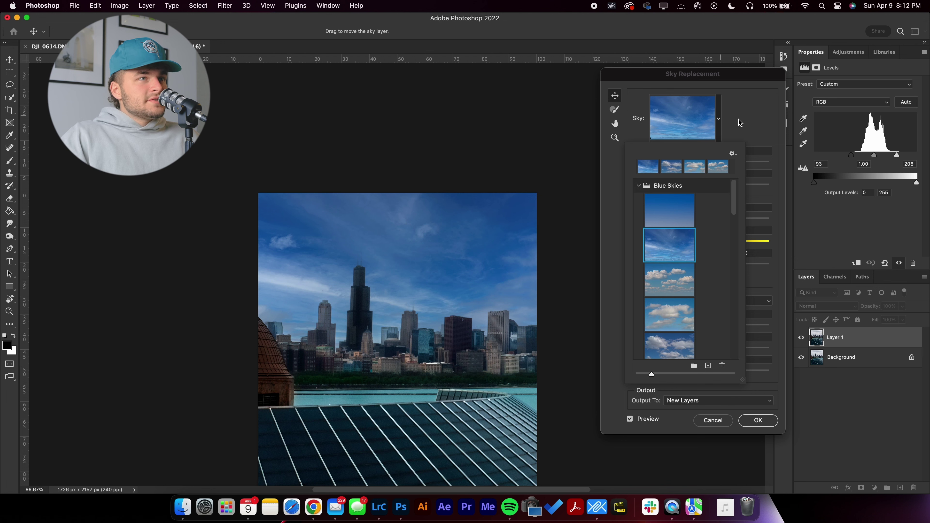
left_click(745, 115)
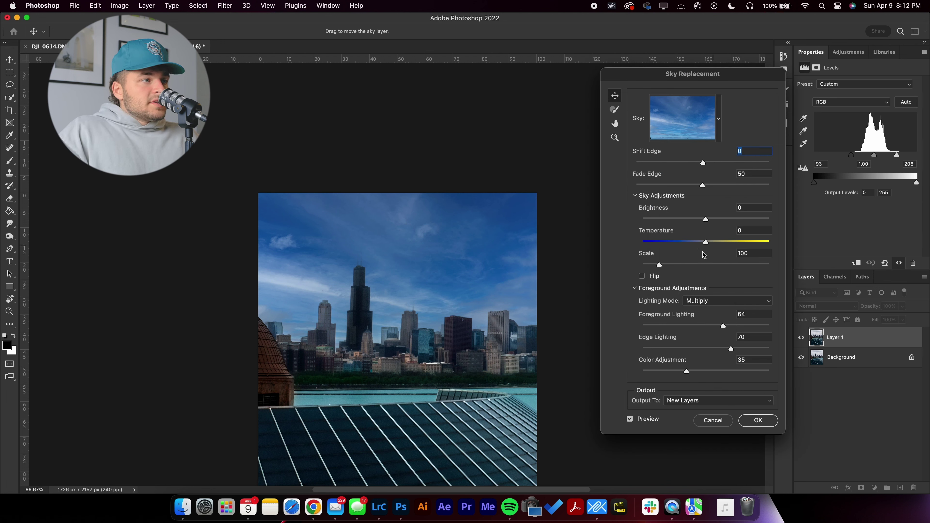
- Scale the replacement sky to 188 and reposition its clouds behind the skyline
left_click_drag(670, 267, 686, 265)
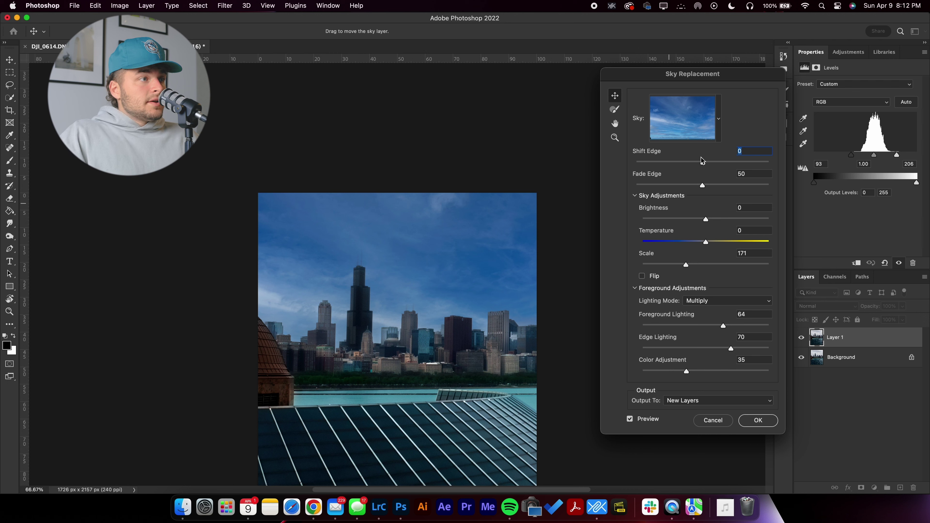
left_click_drag(386, 230, 389, 186)
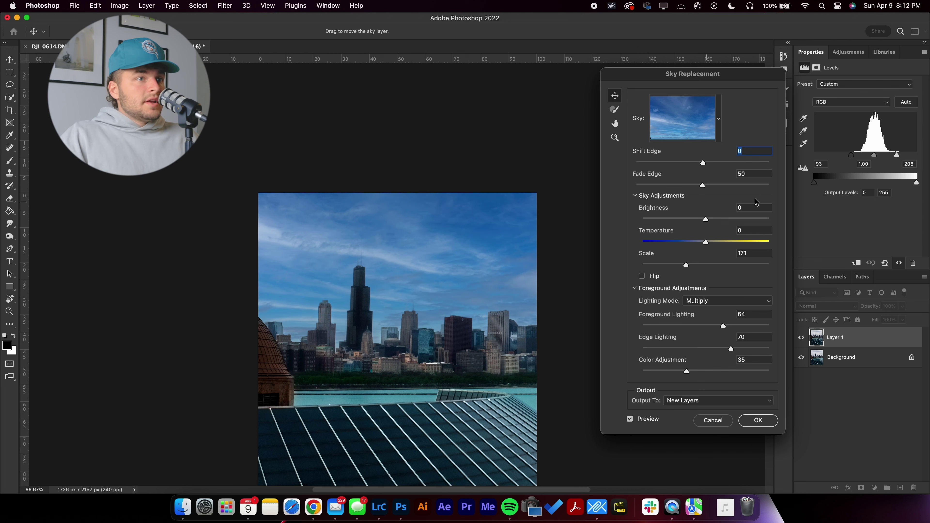
left_click_drag(693, 264, 691, 264)
mouse_move(480, 293)
left_mouse_down()
mouse_move(475, 217)
mouse_move(476, 299)
left_mouse_up()
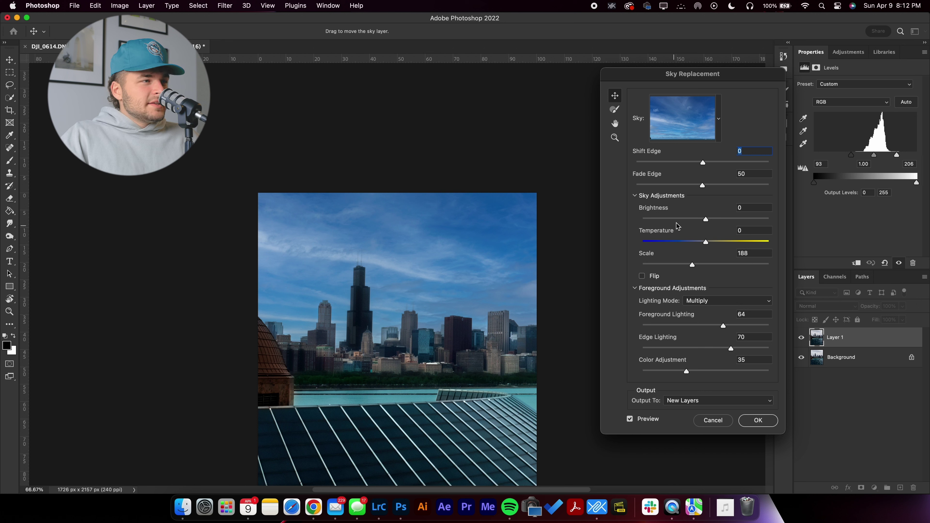
- Set the replacement sky's brightness to 12, foreground lighting to 30, edge lighting to 62 and fade edge to 67, and output it to new layers
left_click_drag(678, 222, 713, 220)
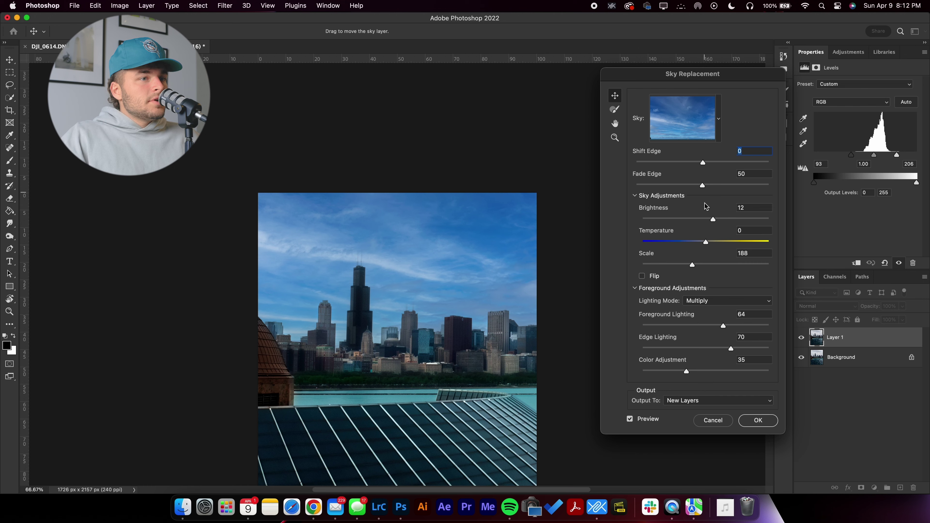
scroll(693, 267, "down", 2)
scroll(693, 268, "down", 2)
left_click_drag(723, 326, 682, 327)
left_click_drag(717, 187, 681, 186)
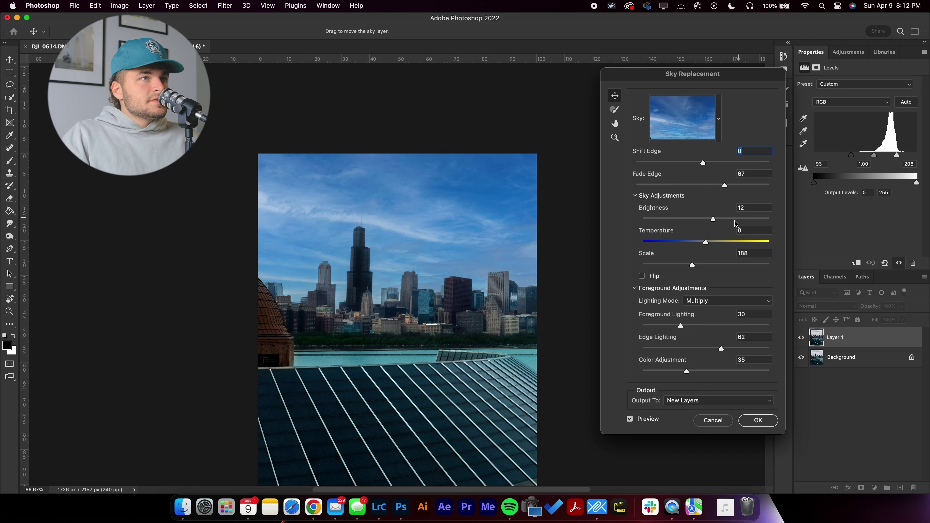
left_click(758, 420)
- Select the Sky layer's mask and ready the Brush tool at the tallest tower's faded antennas
key("super+equal")
key("super+equal")
key("super+equal")
key("super+equal")
left_click_drag(271, 234, 328, 440)
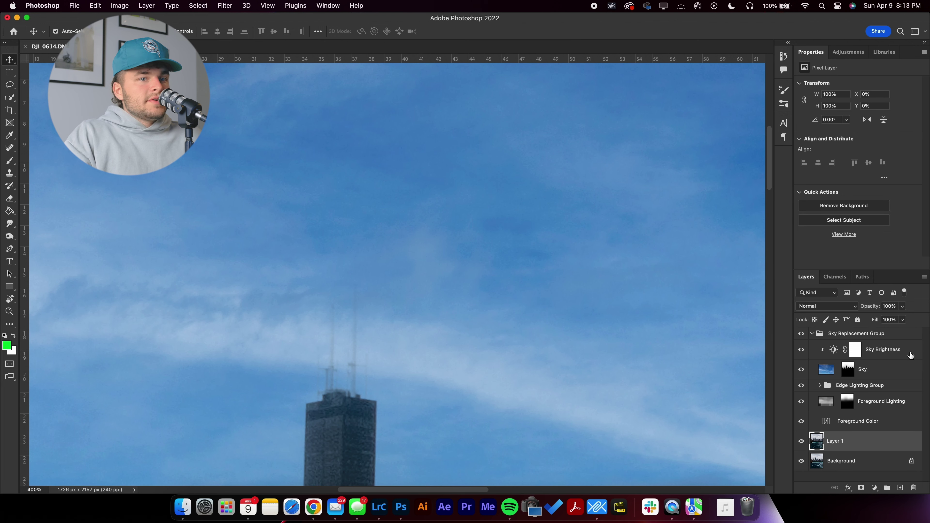
left_click(845, 371)
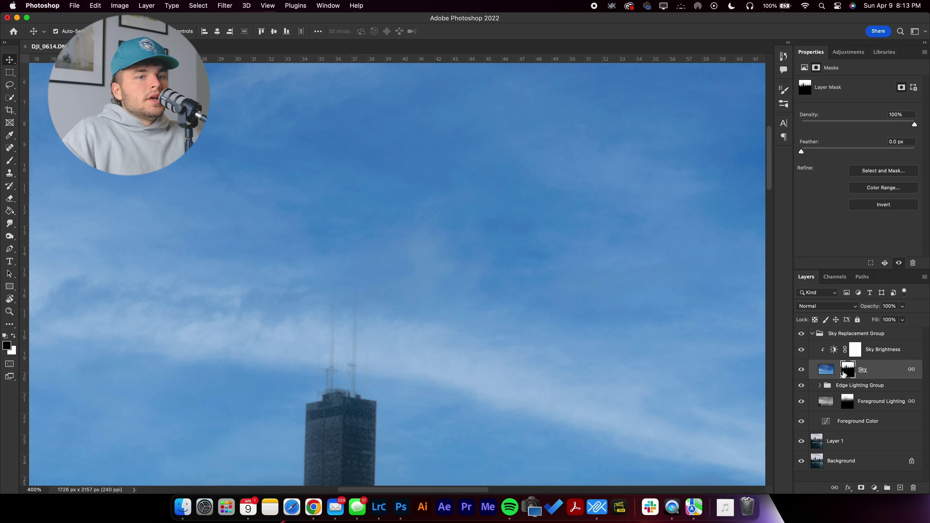
key("b")
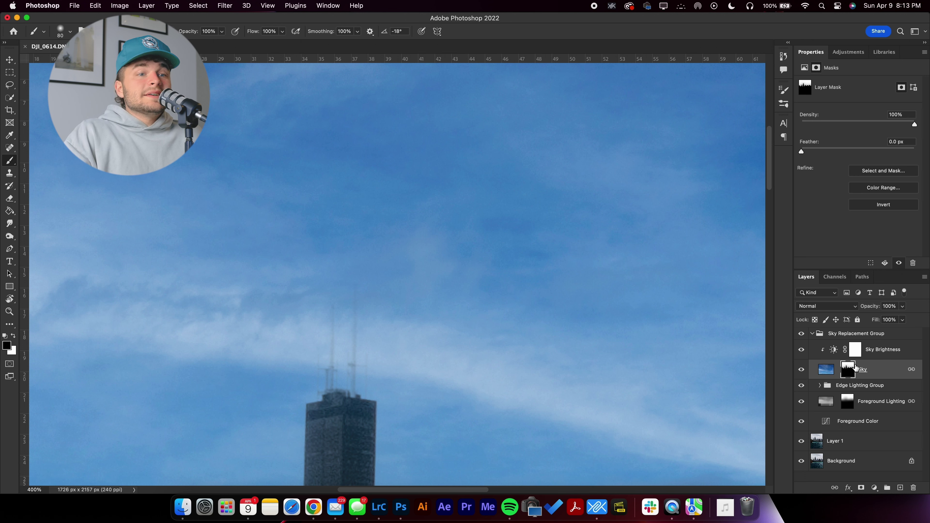
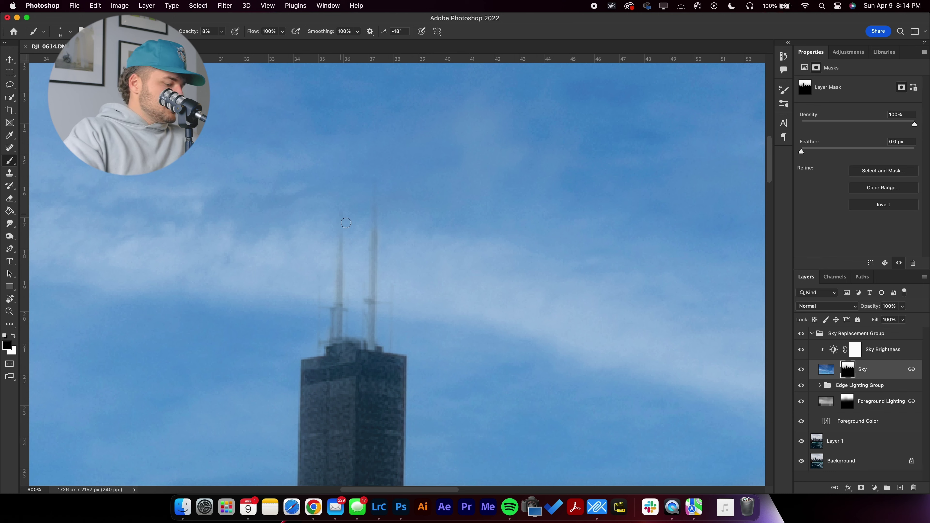
- Examine the tallest tower's antennas against the new sky, both up close and in the whole image
key("super+0")
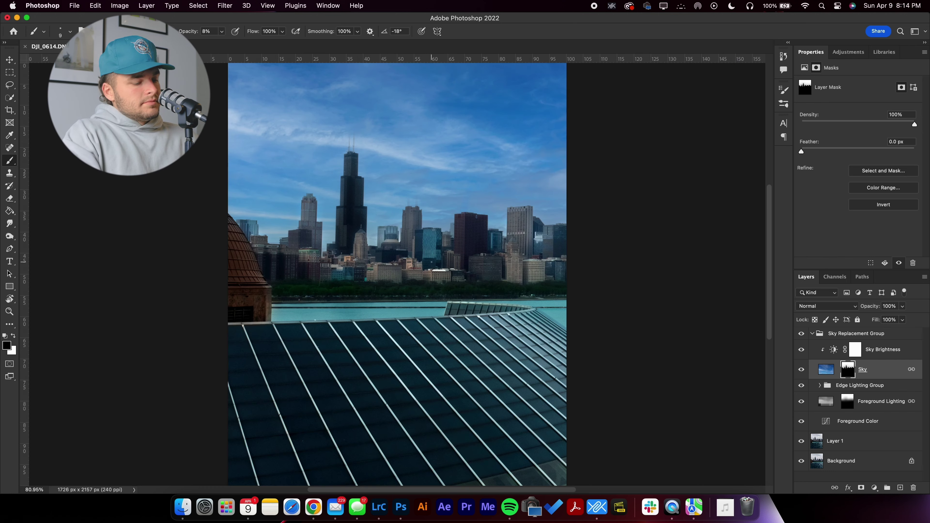
key("super+plus")
key("super+plus")
key("super+plus")
key("super+plus")
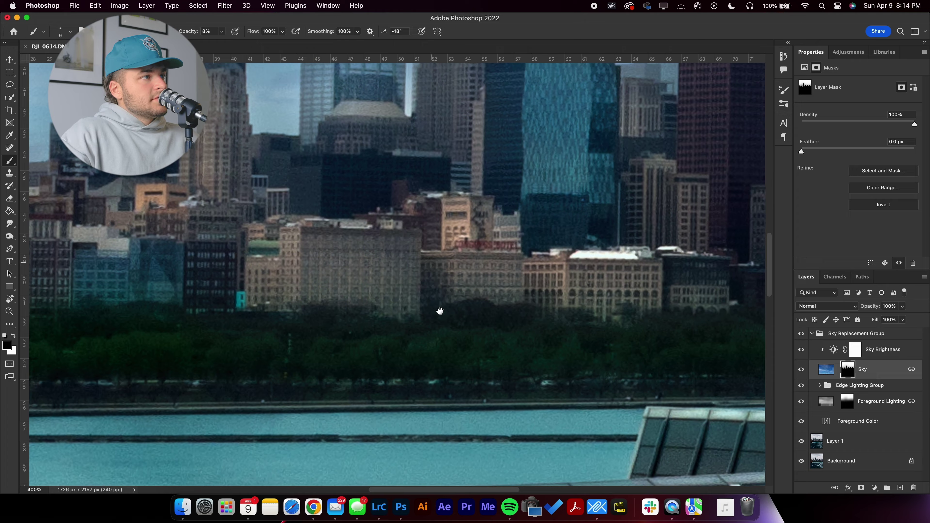
left_click_drag(440, 312, 571, 511)
key("super+plus")
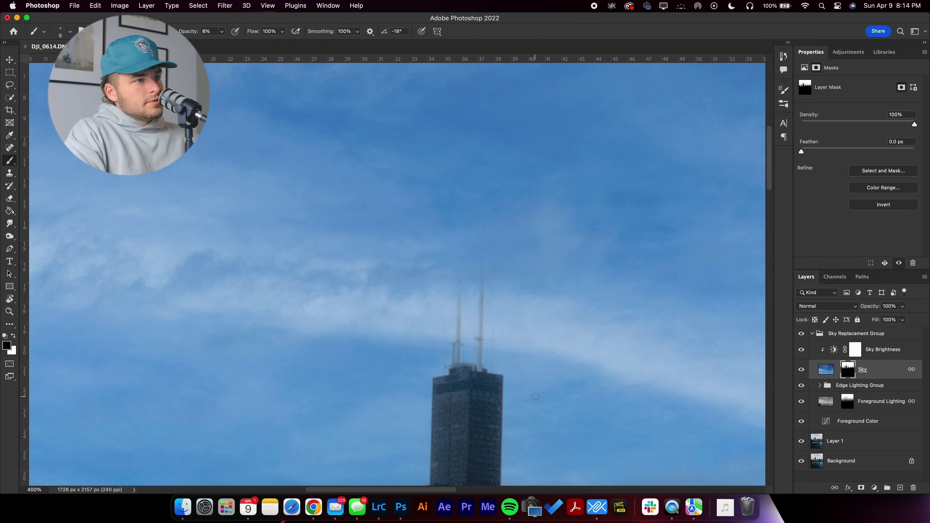
key("super+plus")
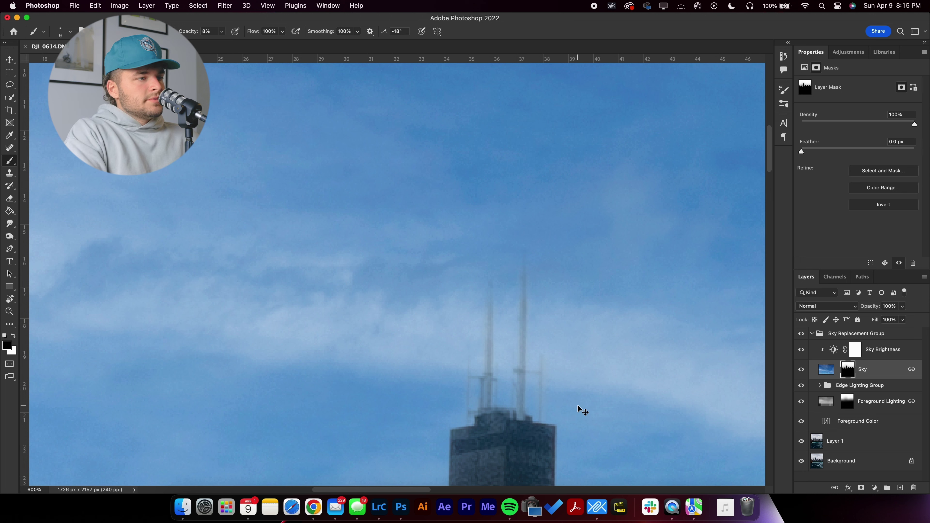
key("super+0")
key("super+1")
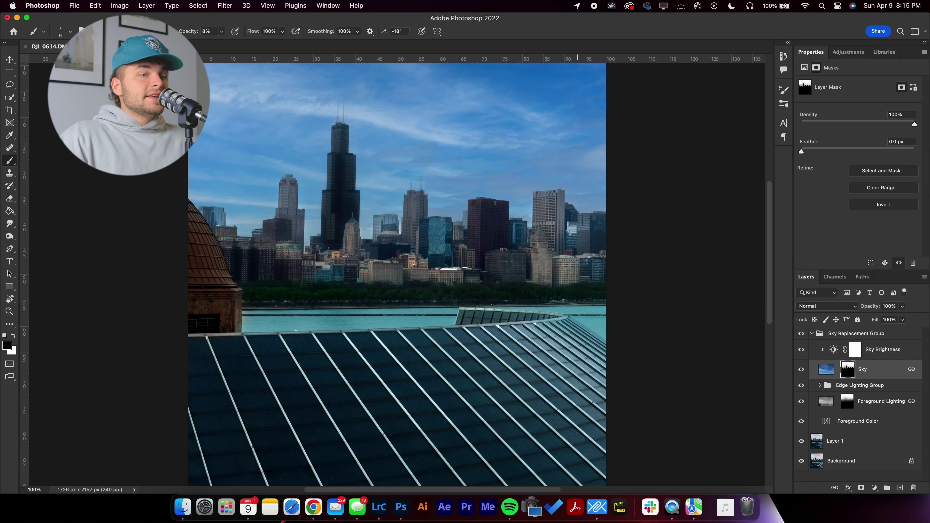
- Set the Sky Brightness adjustment layer's brightness to 27 and save the edited image
left_click(882, 349)
mouse_move(858, 108)
left_mouse_down()
mouse_move(872, 110)
mouse_move(850, 110)
mouse_move(865, 111)
left_mouse_up()
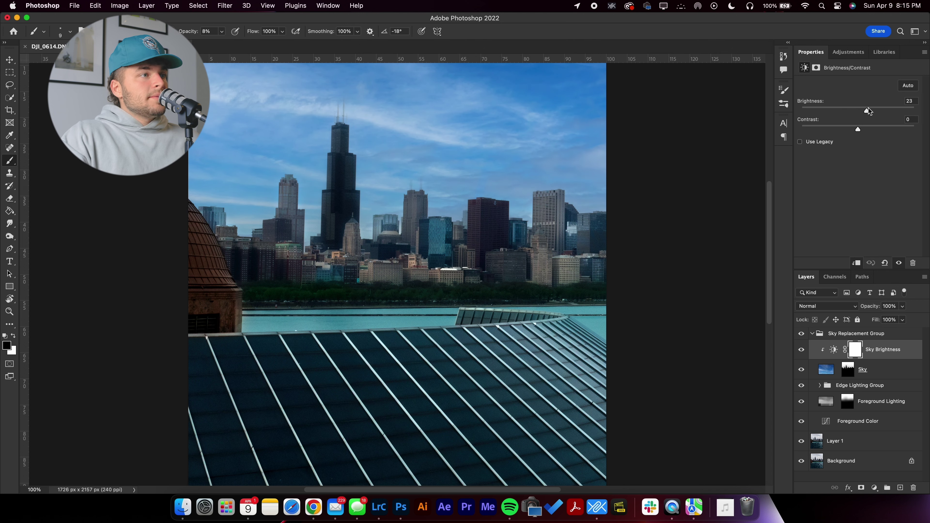
left_click_drag(564, 221, 572, 300)
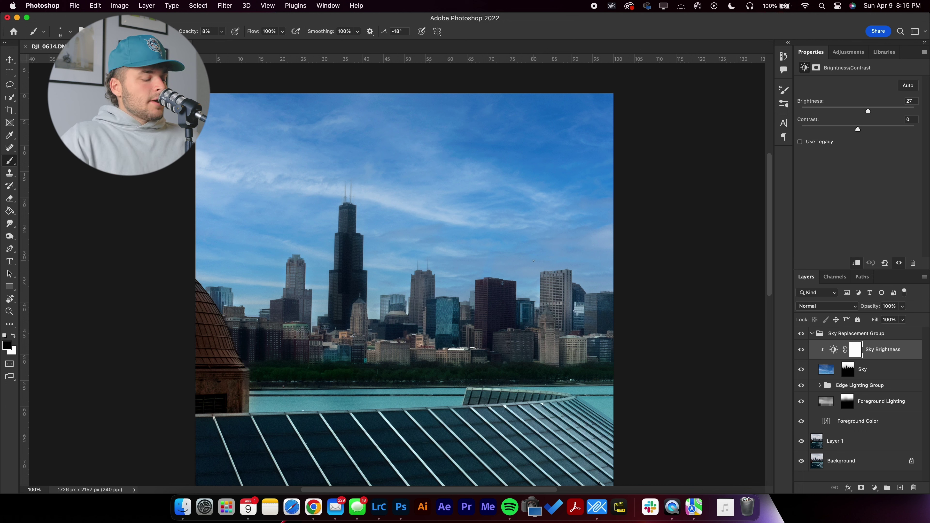
key("super+s")
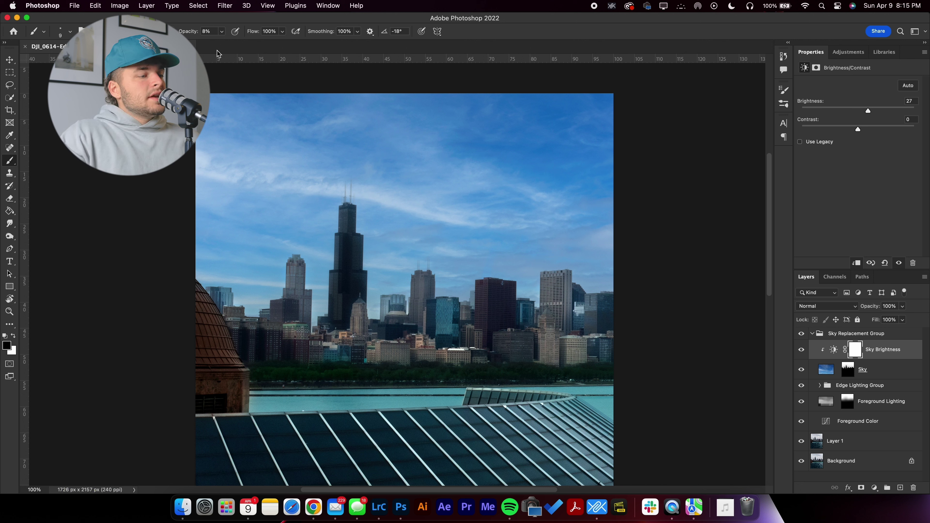
- Switch to Lightroom Classic and add an inverted sky mask to DJI_0614-Edit.tif so it covers everything below the sky
left_click(378, 507)
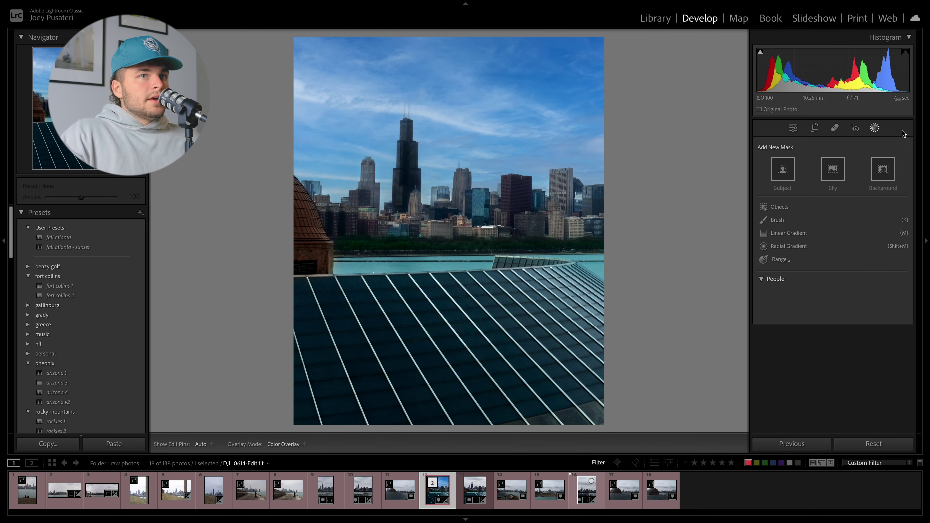
left_click(875, 128)
left_click(875, 129)
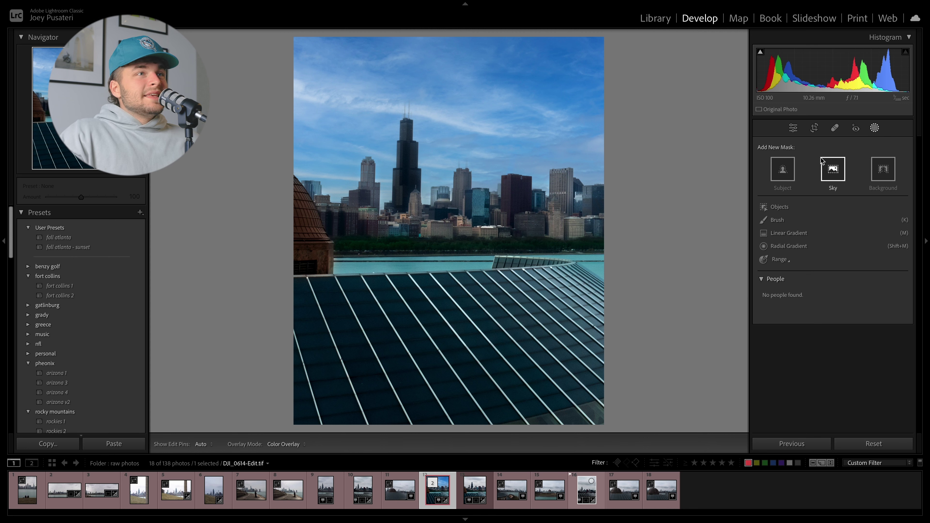
left_click(831, 168)
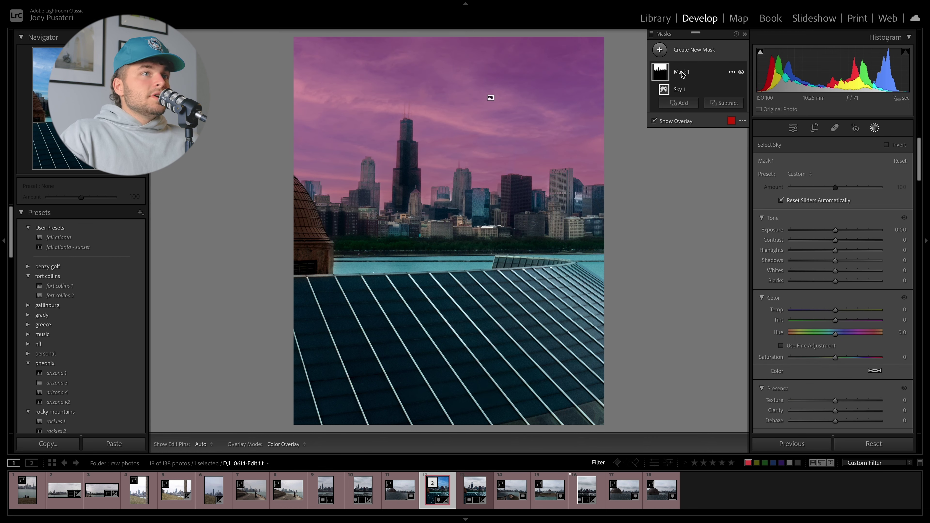
right_click(681, 74)
left_click(698, 93)
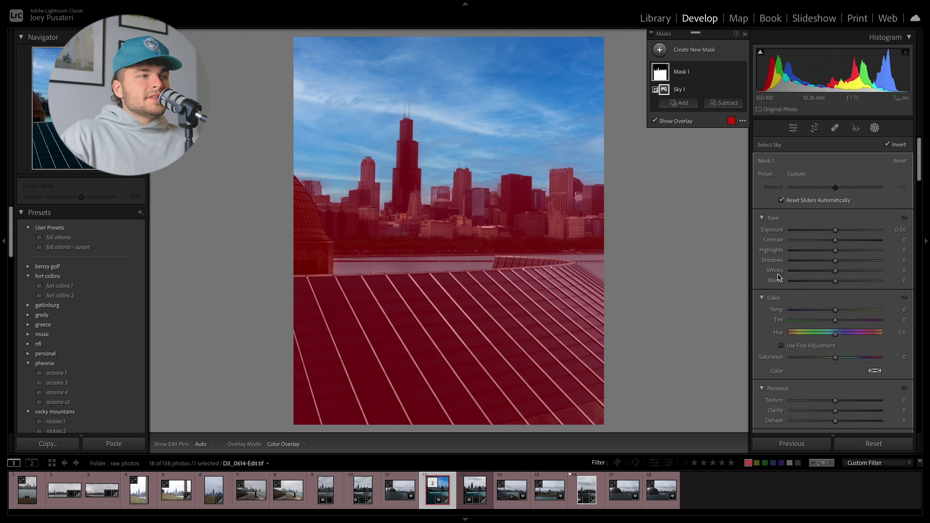
- Set the inverted sky mask's exposure to 0.28, contrast to 29 and shadows to -12
left_click_drag(837, 231, 843, 243)
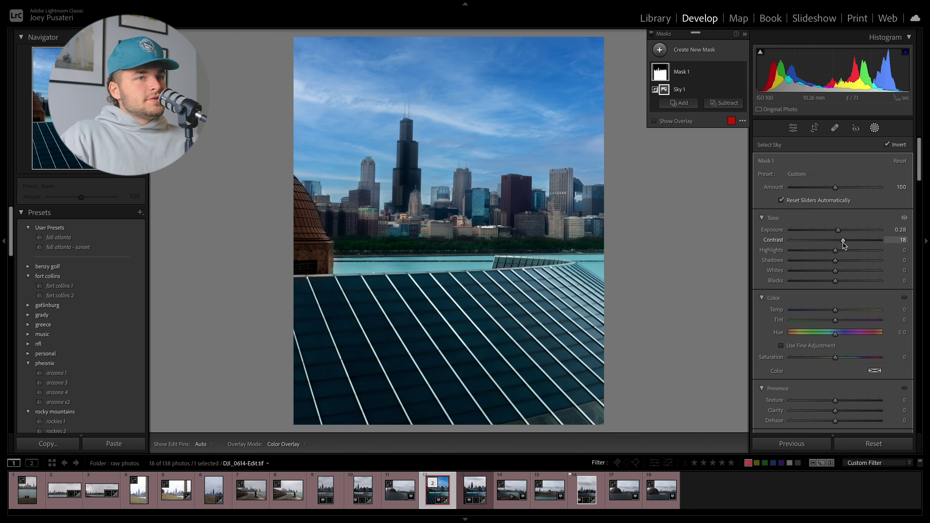
left_click_drag(849, 245, 830, 264)
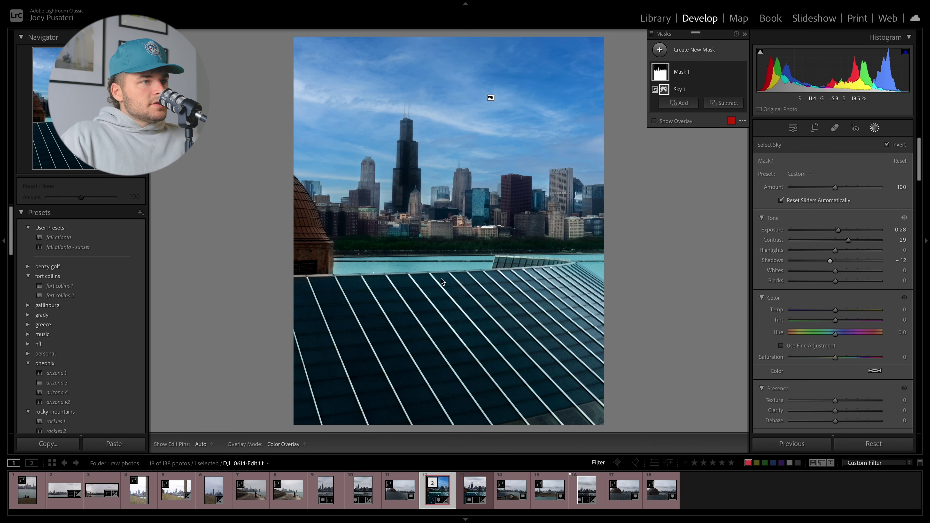
left_click(874, 128)
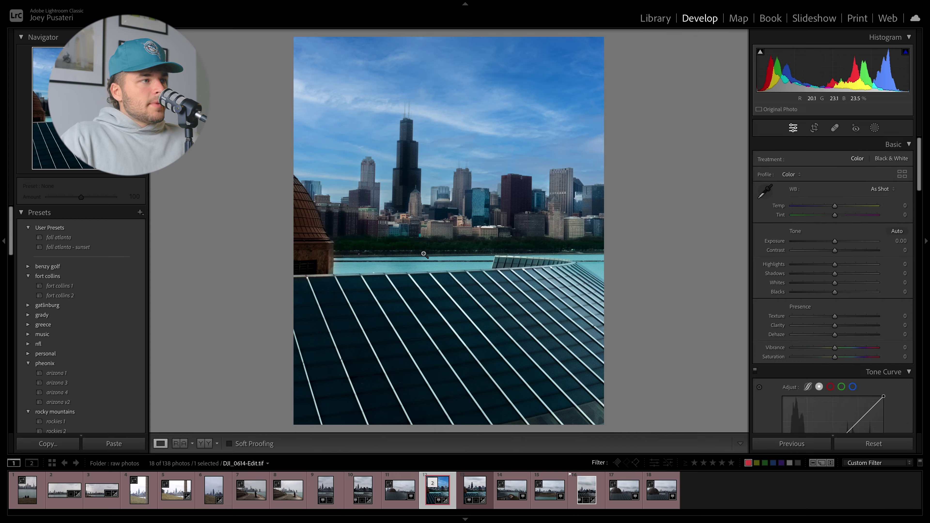
- Paint a new size 11 brush mask along the brick tower's edge beside the water and set its temperature to -13
left_click(368, 268)
left_click_drag(369, 268, 450, 255)
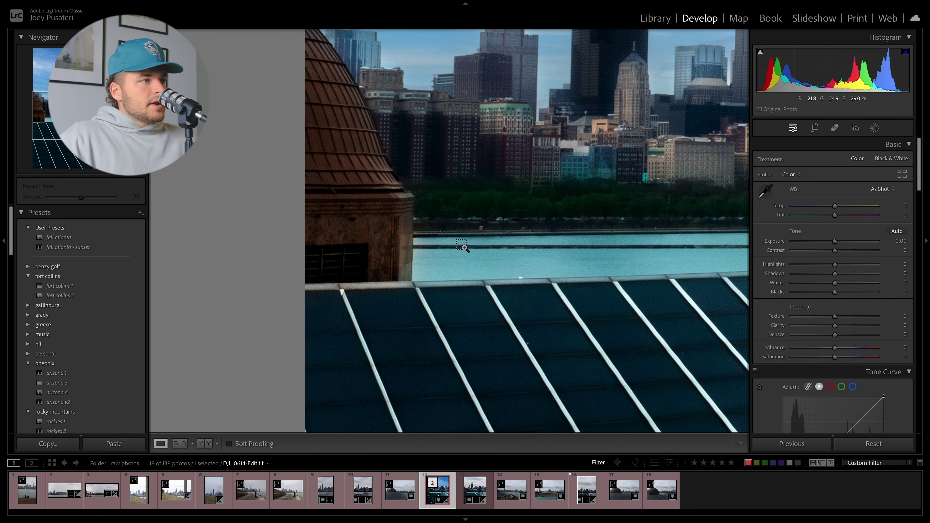
key("super+equal")
left_click(458, 257)
left_click(369, 271)
left_click(538, 218)
left_click(355, 266)
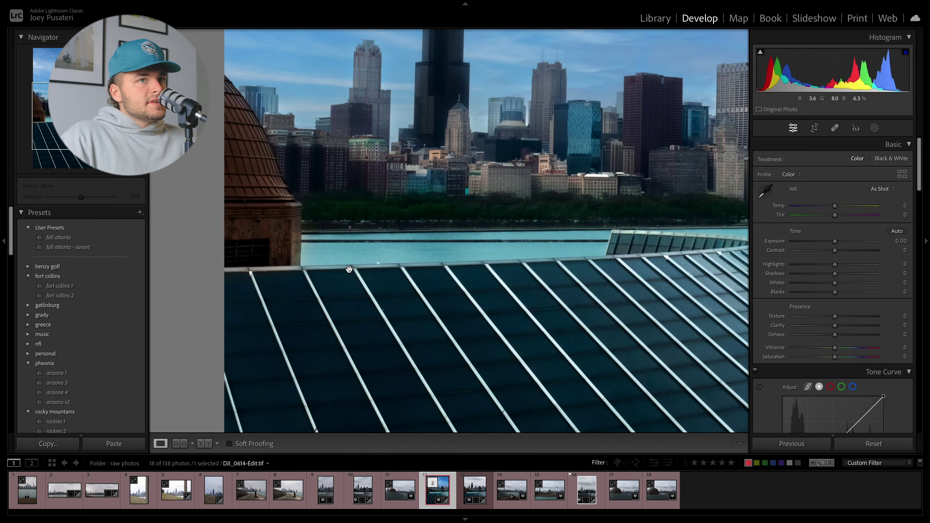
left_click_drag(487, 314, 681, 389)
left_click(874, 128)
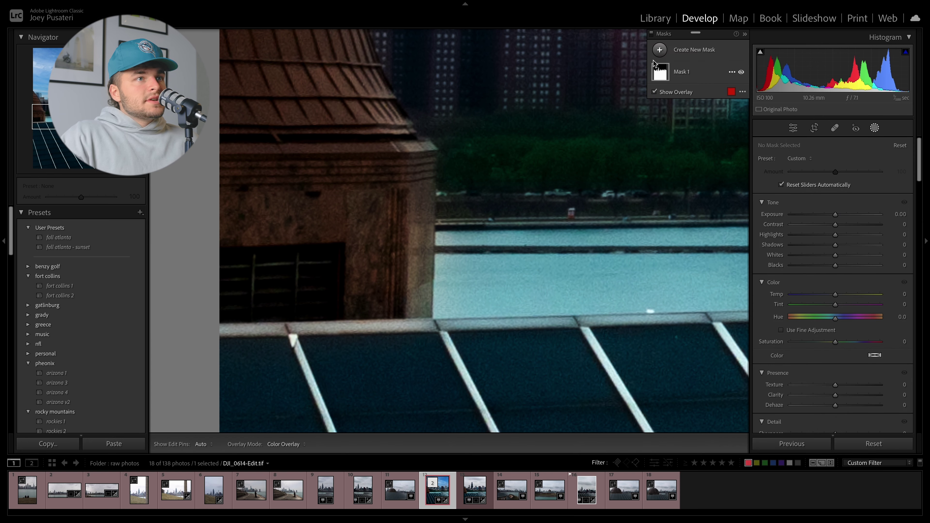
left_click(659, 50)
left_click(692, 139)
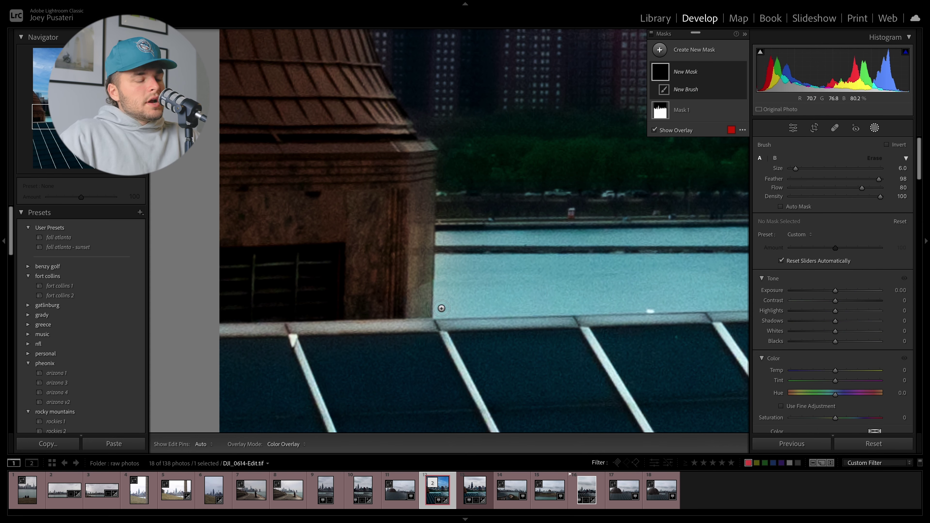
key("bracketright")
left_click_drag(440, 305, 441, 240)
left_click_drag(835, 370, 831, 372)
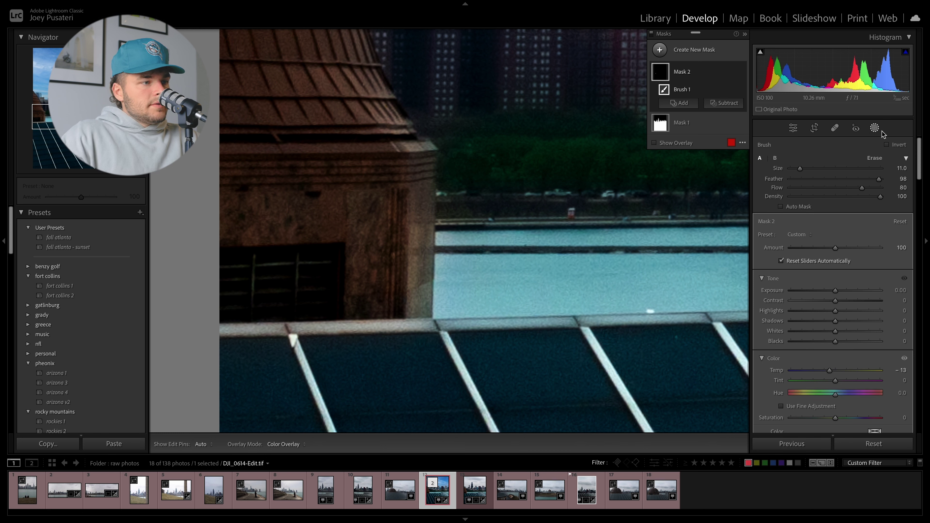
left_click(879, 131)
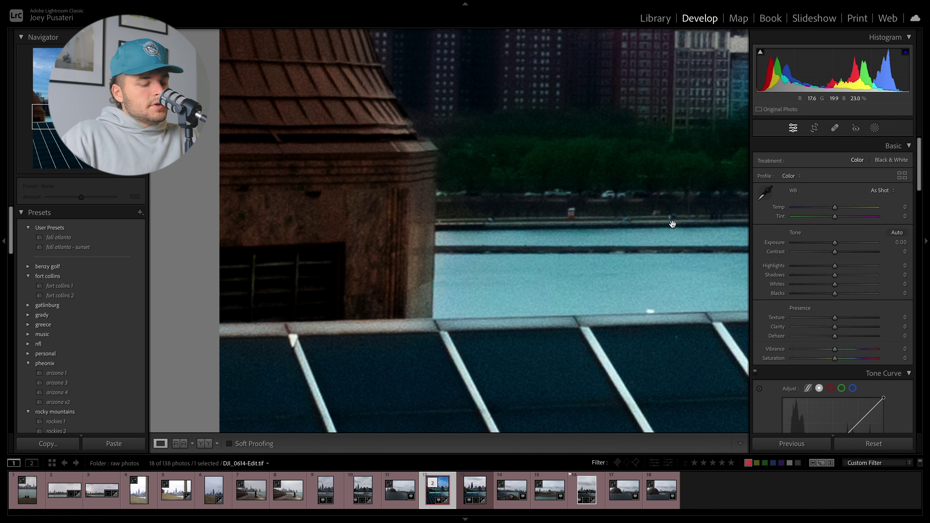
- Refine the brush mask beside the brick tower with exposure 0.00, highlights -44 and whites 19
left_click(485, 299)
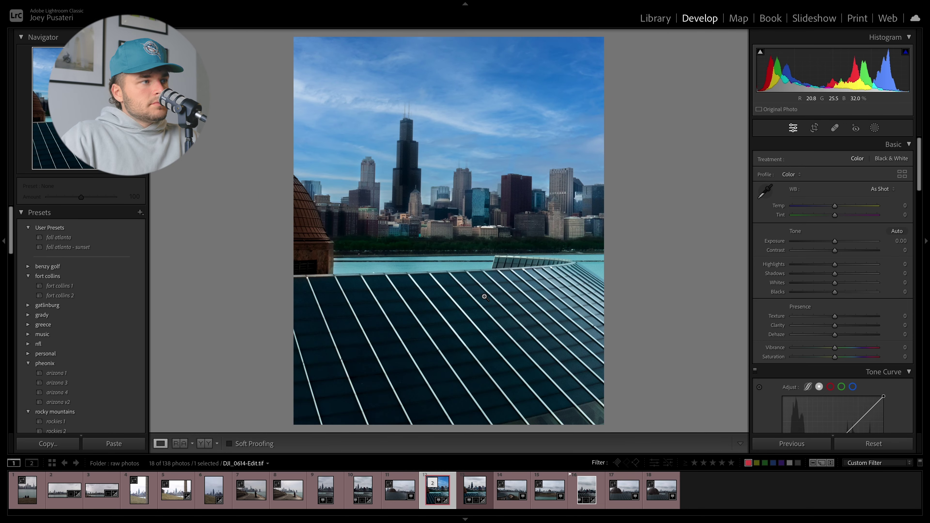
left_click(357, 273)
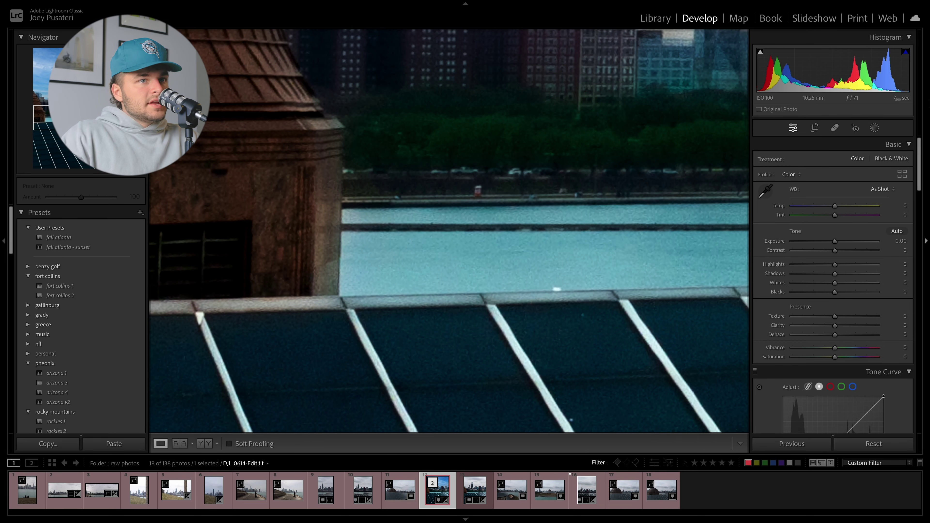
left_click(875, 128)
key("k")
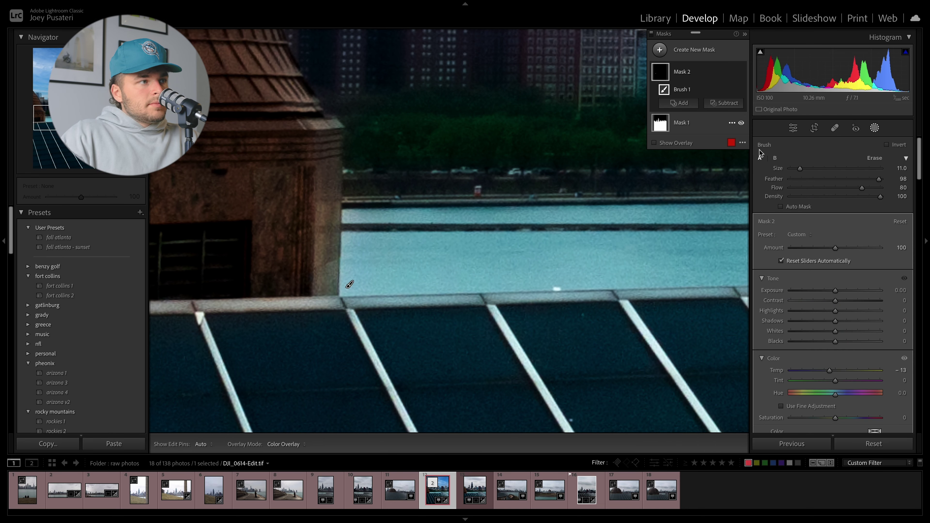
left_click_drag(835, 291, 816, 311)
double_click(834, 291)
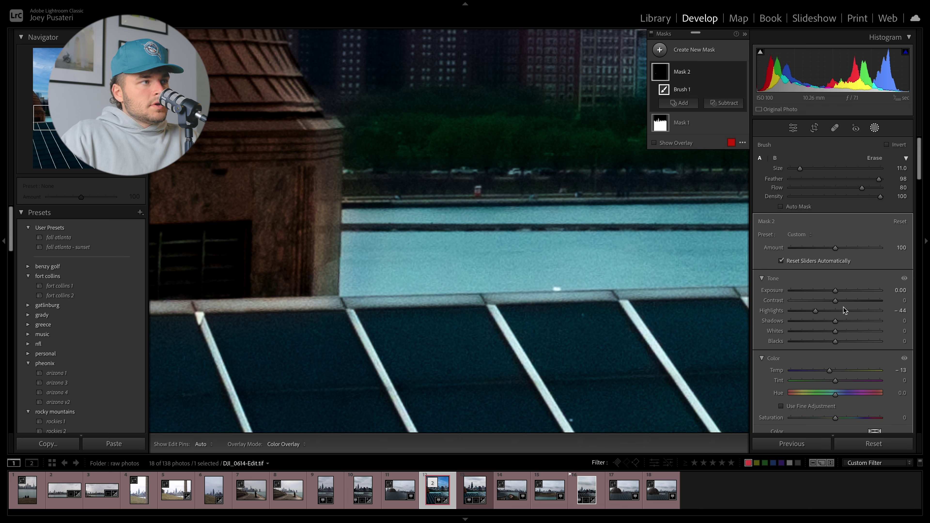
left_click_drag(810, 331, 844, 333)
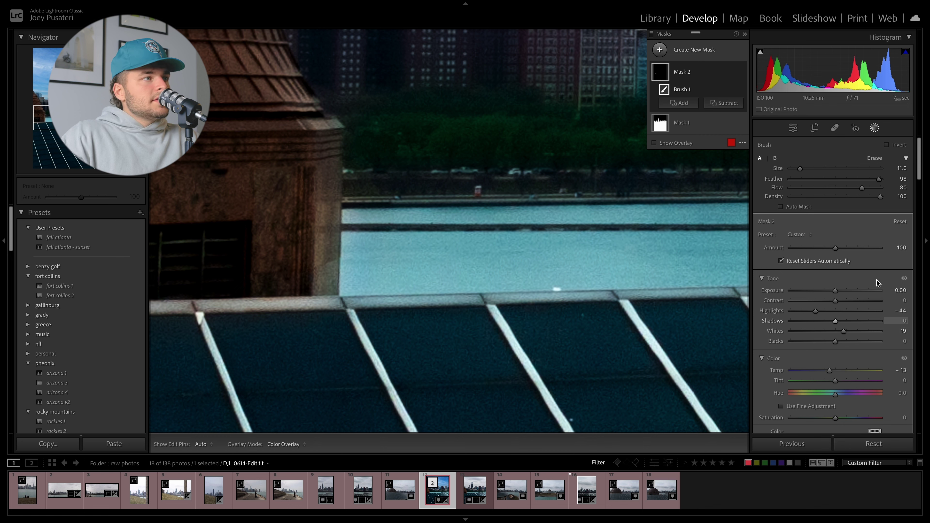
left_click(873, 129)
left_click(619, 228)
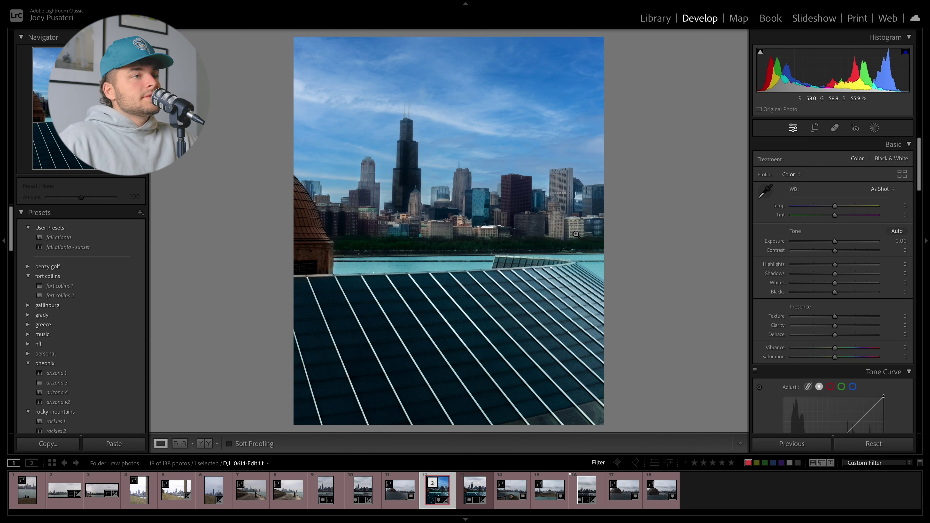
- Add a linear gradient mask rising from the roof towards the waterfront and set its temperature to -12
left_click(874, 128)
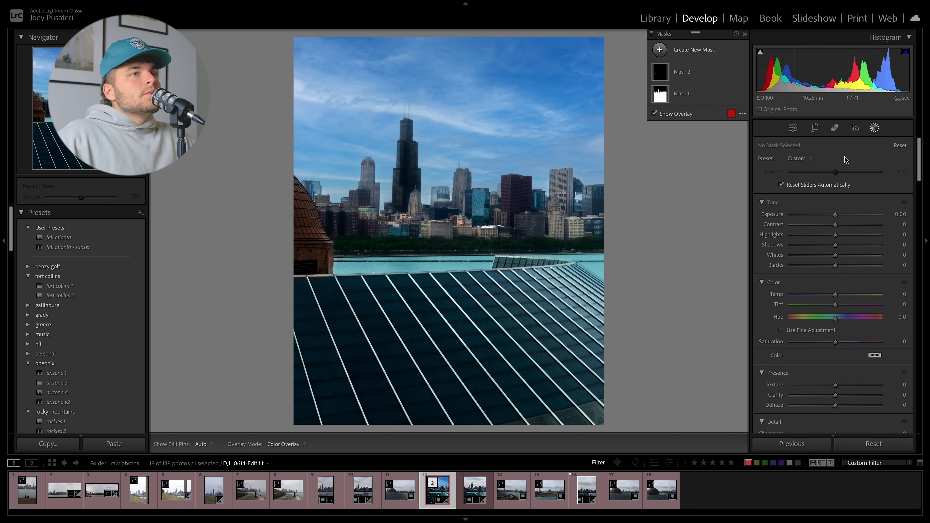
left_click(682, 55)
left_click(703, 152)
left_click_drag(439, 318, 437, 248)
mouse_move(836, 307)
left_mouse_down()
mouse_move(844, 312)
mouse_move(828, 315)
left_mouse_up()
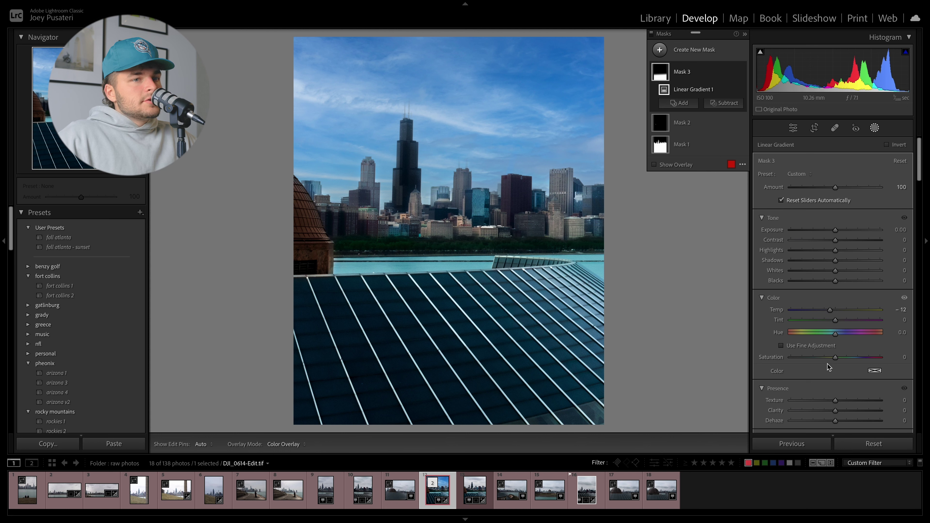
- Set the linear gradient mask's saturation to -21, fine-tune its tone and leave masking
left_click_drag(824, 358, 826, 361)
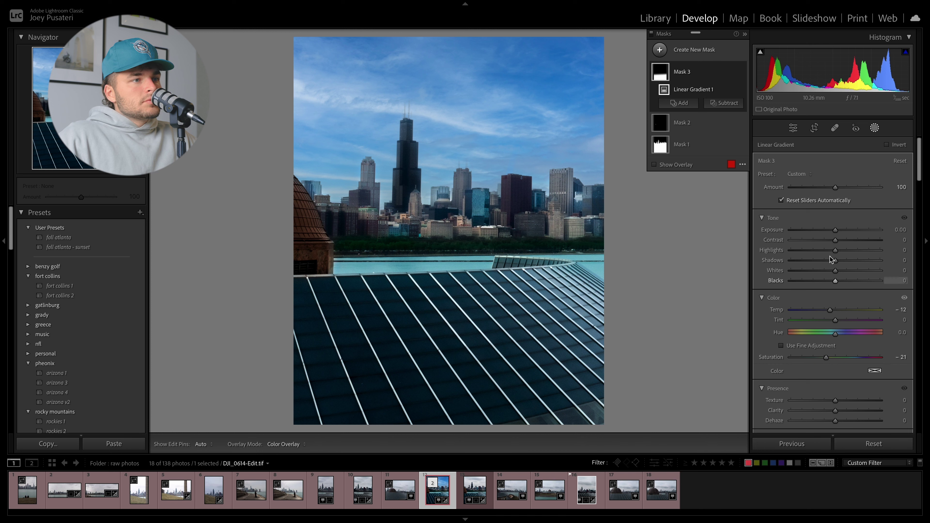
left_click_drag(835, 230, 831, 263)
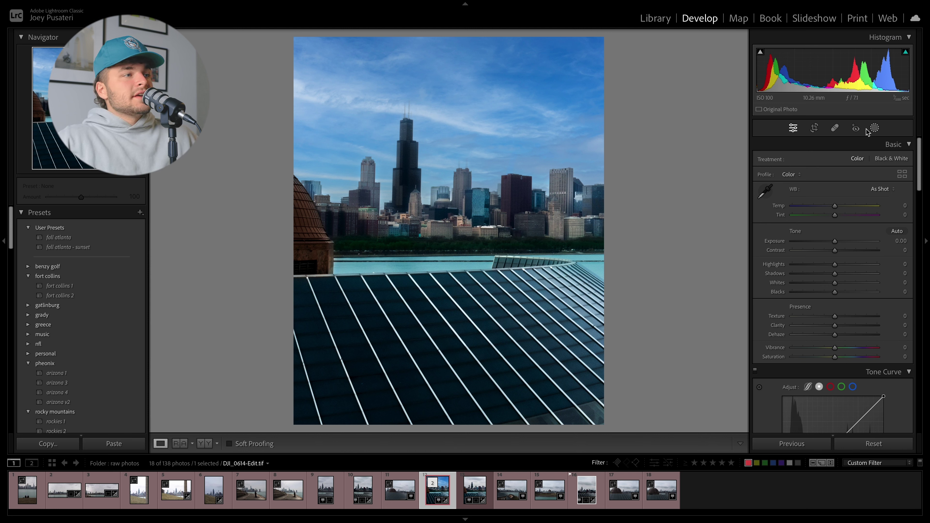
- Examine the tree line and waterfront up close, especially beside the brick tower
left_click(440, 236)
left_click_drag(492, 293, 679, 236)
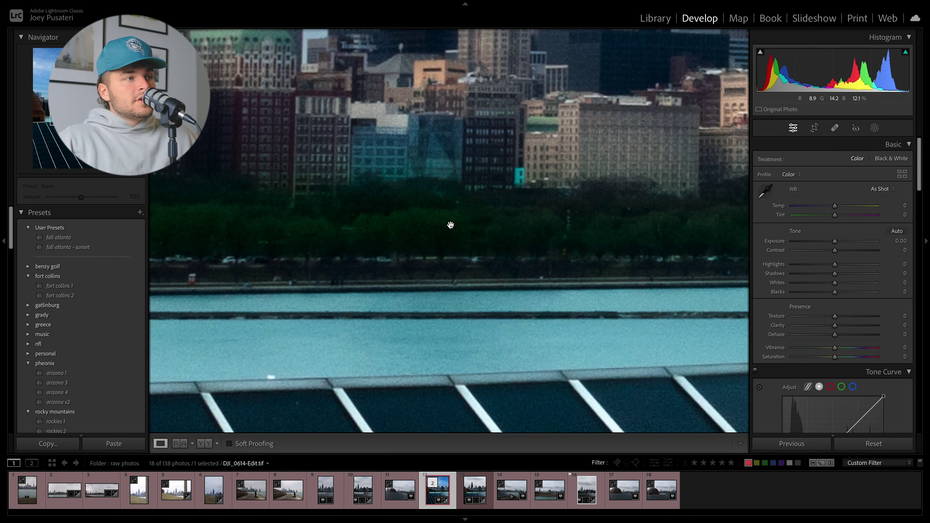
left_click(428, 226)
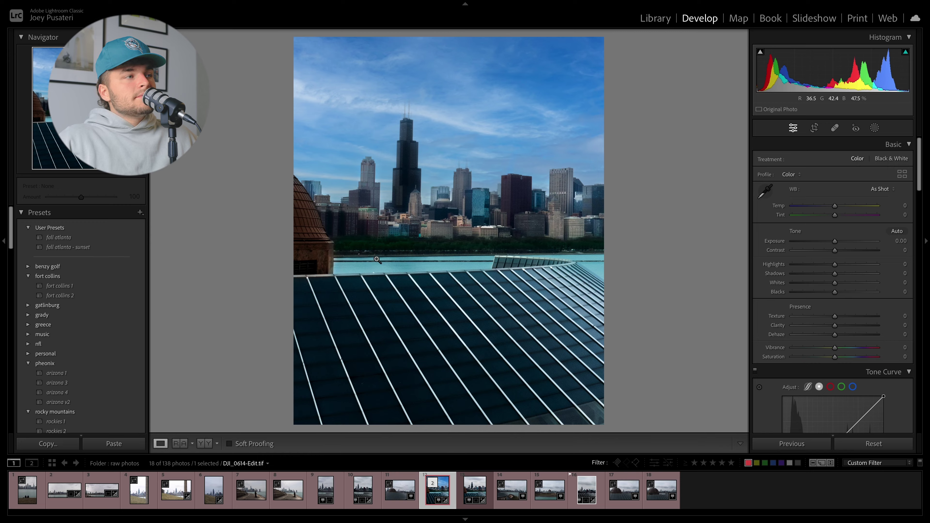
left_click(358, 256)
left_click_drag(345, 251, 427, 285)
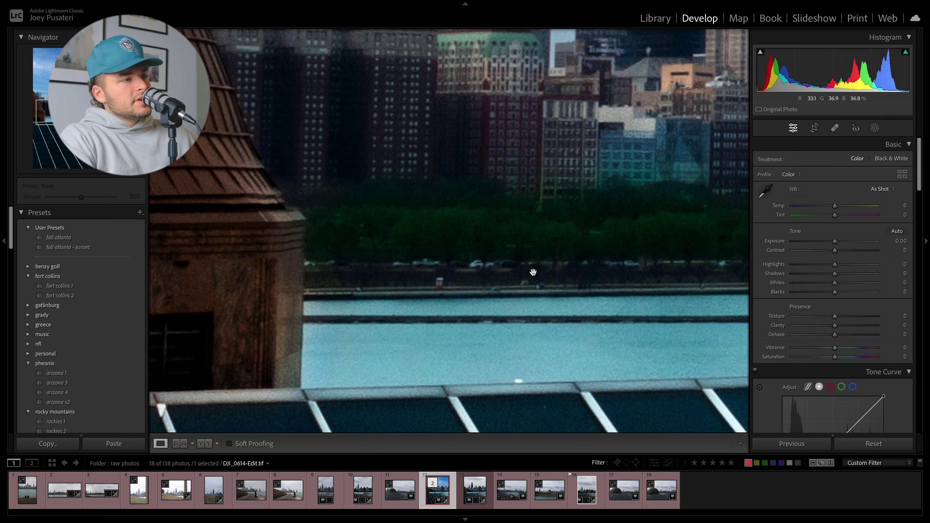
key("ctrl+equal")
key("ctrl+minus")
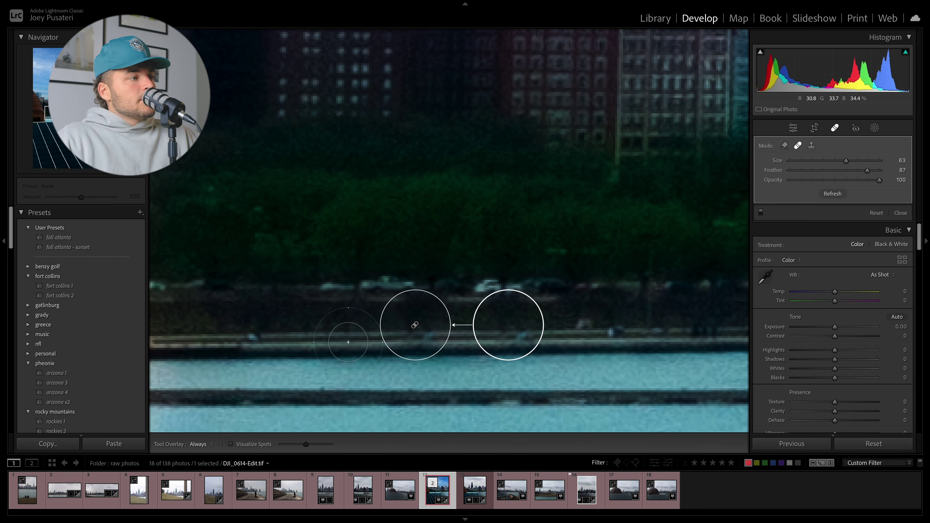
- Try healing small spots along the waterfront path near the brick tower with a size 63 brush, and undo the last heal
left_click(250, 338)
left_click_drag(276, 337, 627, 335)
left_click(492, 287)
left_click(671, 315)
key("ctrl+z")
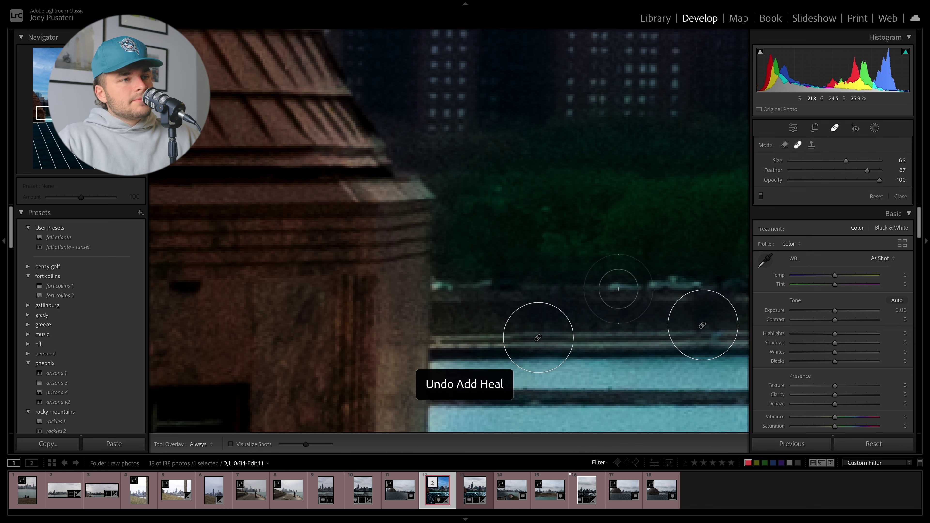
- Try healing over the parked cars below the trees with a size 65 brush, and undo those heals
mouse_move(615, 295)
left_mouse_down()
mouse_move(546, 303)
mouse_move(538, 293)
left_mouse_up()
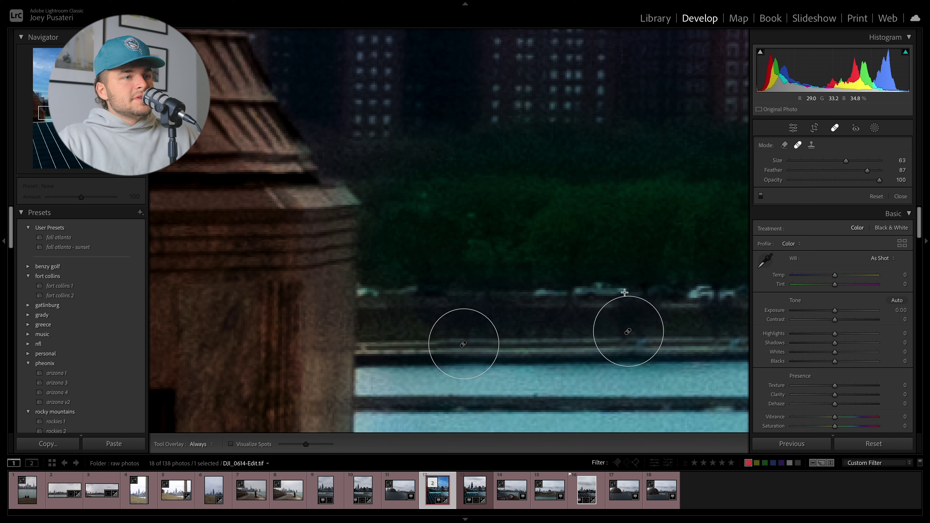
left_click_drag(625, 292, 618, 292)
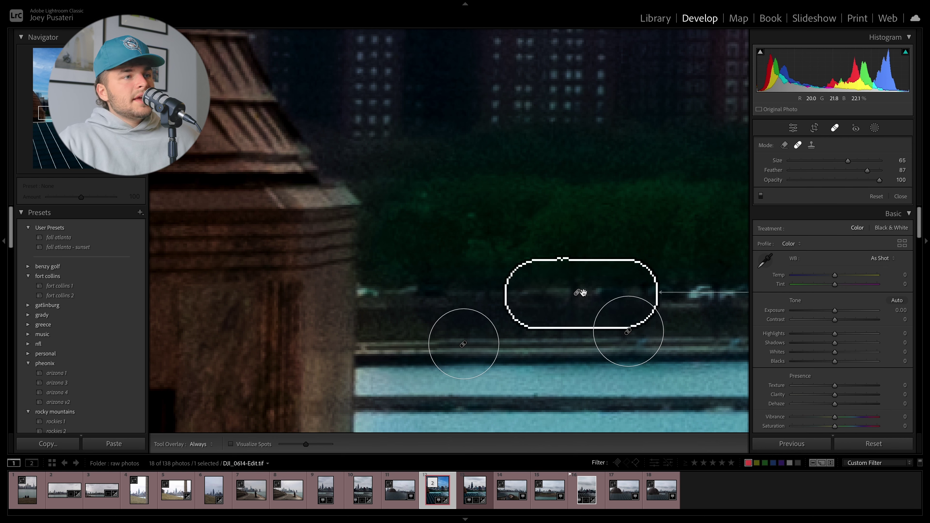
left_click(582, 293)
left_click(581, 267)
left_click_drag(596, 267, 503, 272)
left_click_drag(590, 273, 627, 274)
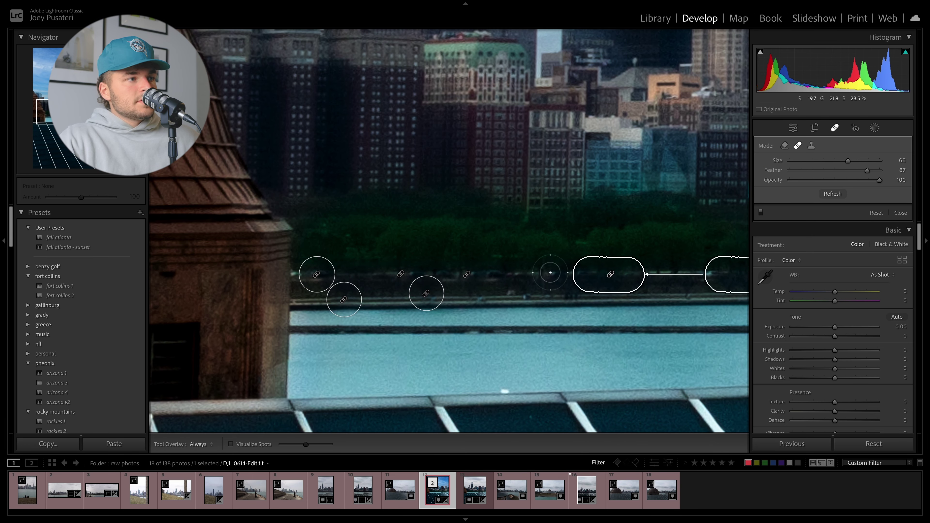
key("ctrl+z")
key("ctrl+z")
- Clone over the parked cars below the trees near the brick tower with a size 65 brush
left_click(811, 145)
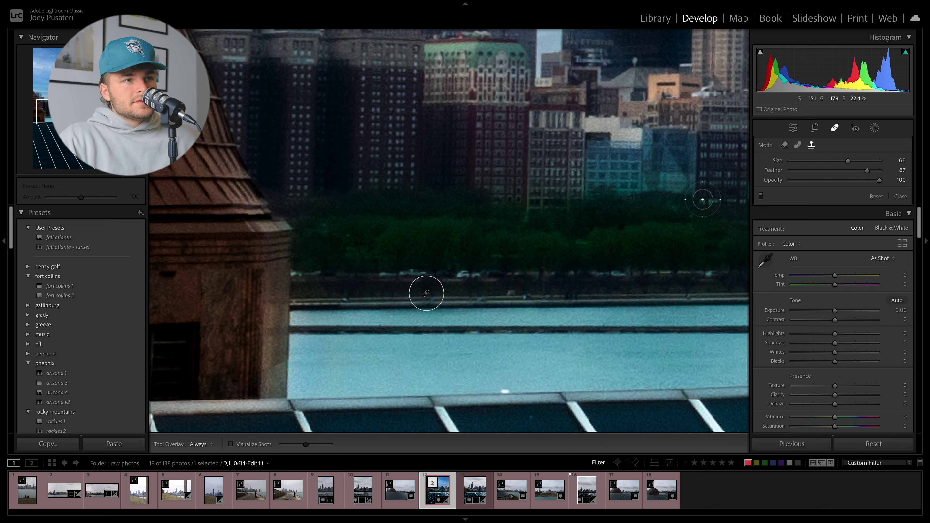
left_click_drag(623, 275, 604, 274)
left_click_drag(542, 279, 674, 278)
left_click(473, 275)
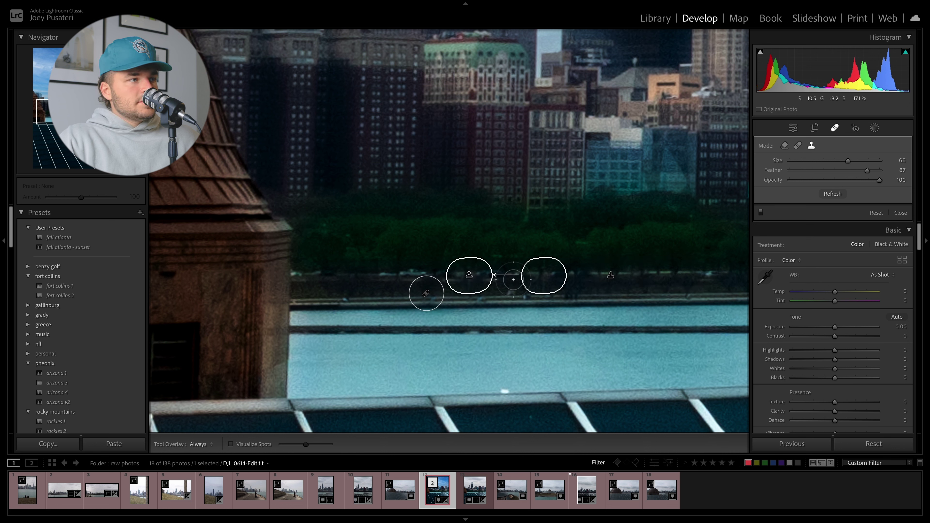
left_click_drag(424, 273, 387, 274)
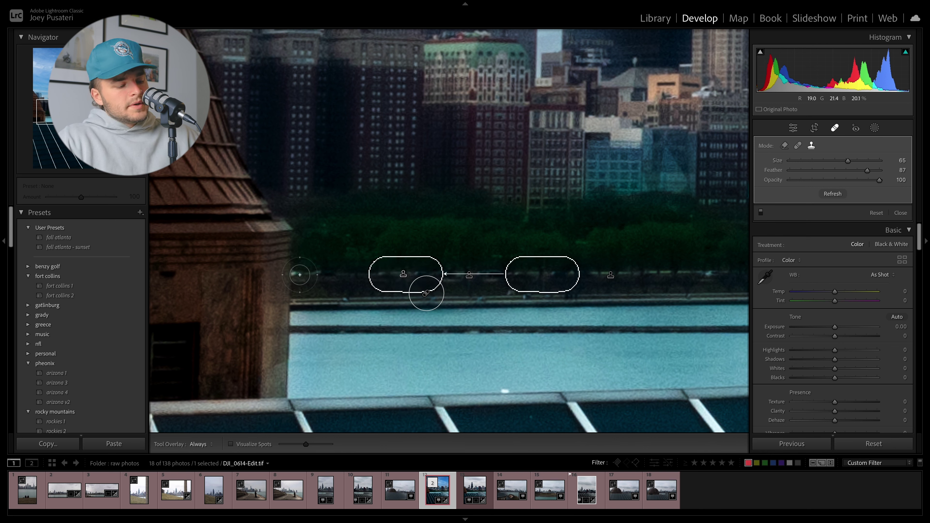
key("Escape")
- Clone over the car at the brick tower's edge with a size 48 brush, adjusting where the clone samples from
scroll(299, 271, "down", 2)
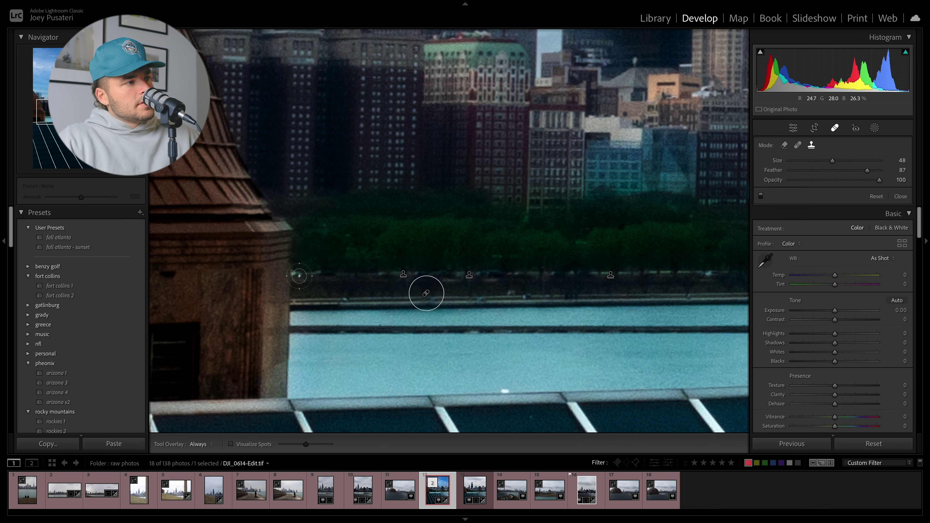
left_click(298, 274)
mouse_move(420, 130)
left_mouse_down()
mouse_move(369, 242)
mouse_move(332, 277)
left_mouse_up()
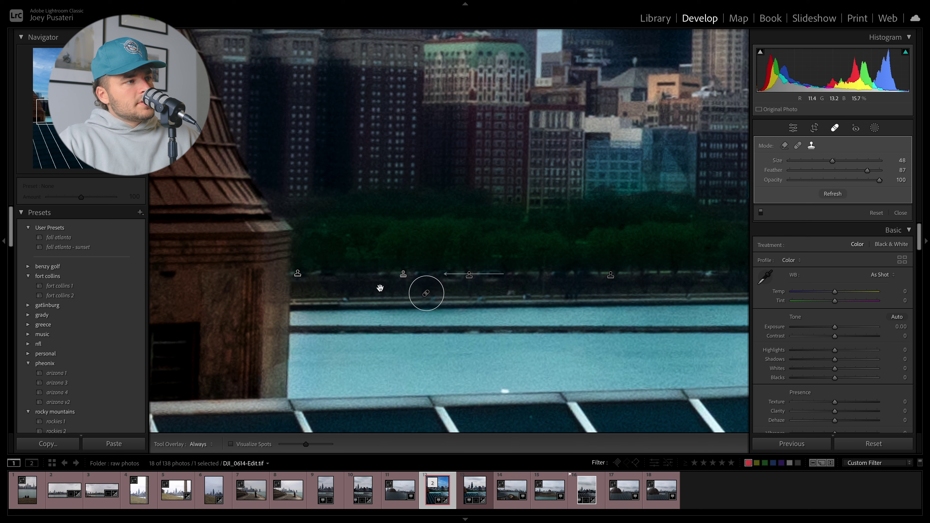
left_click_drag(326, 280, 341, 280)
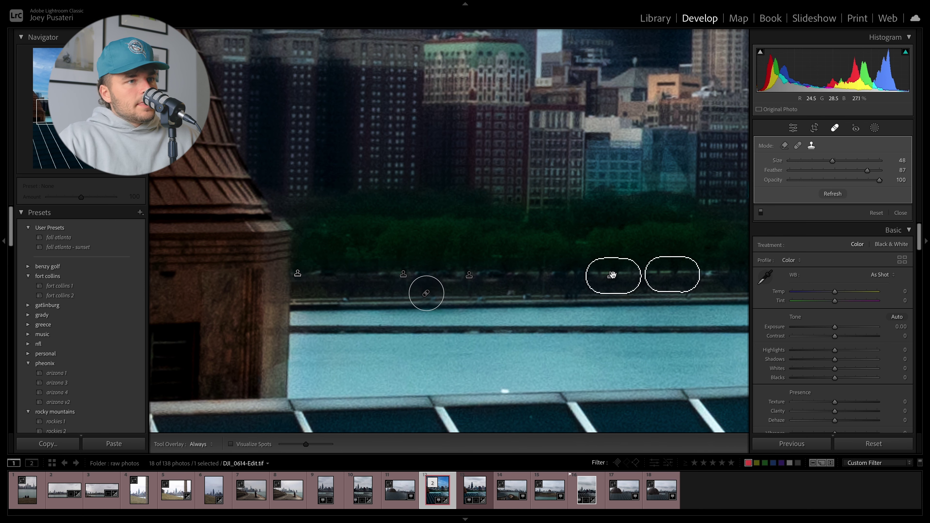
- Clone out the remaining bright cars farther along the tree line, away from the brick tower, with the size 48 brush
scroll(631, 275, "right", 5)
scroll(604, 285, "right", 3)
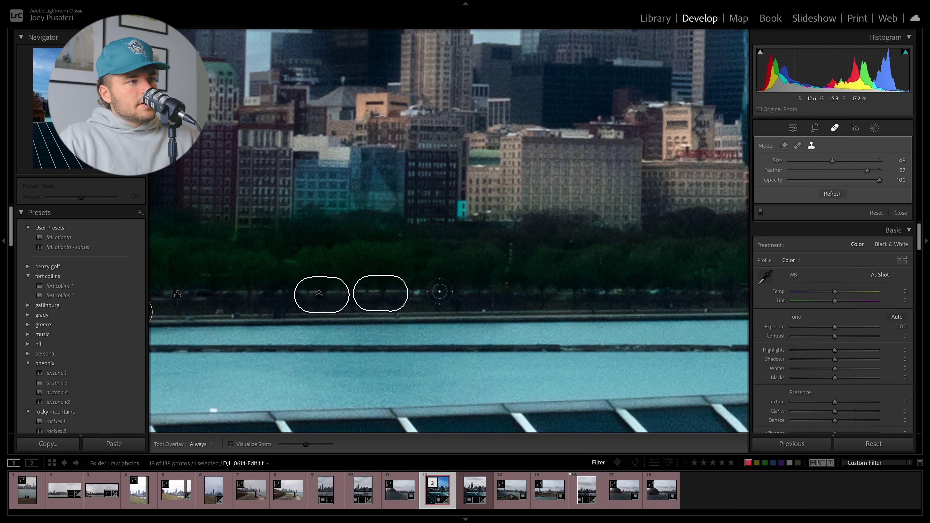
left_click(417, 292)
left_click_drag(609, 294, 616, 294)
left_click(655, 293)
left_click(714, 293)
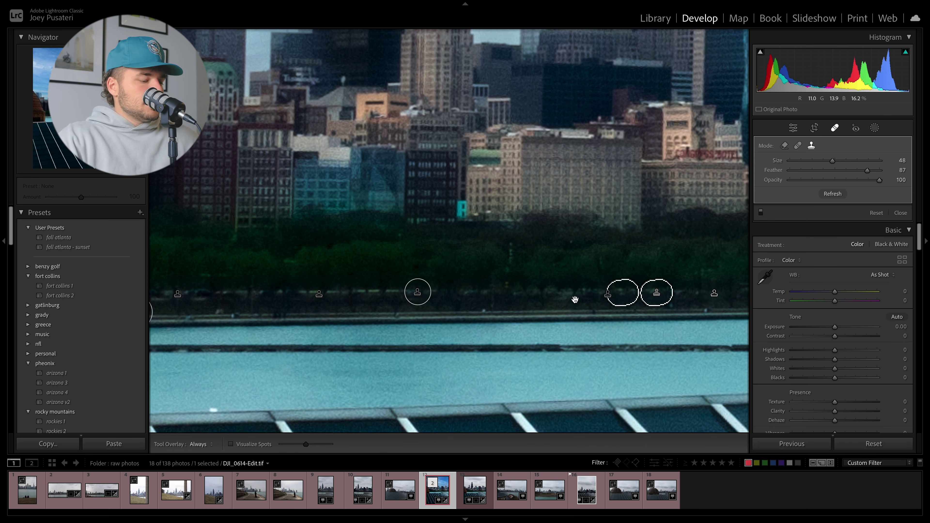
- Clone out the small bright spot on the waterfront path with a size 30 brush
left_click_drag(575, 299, 616, 293)
key("ctrl+equal")
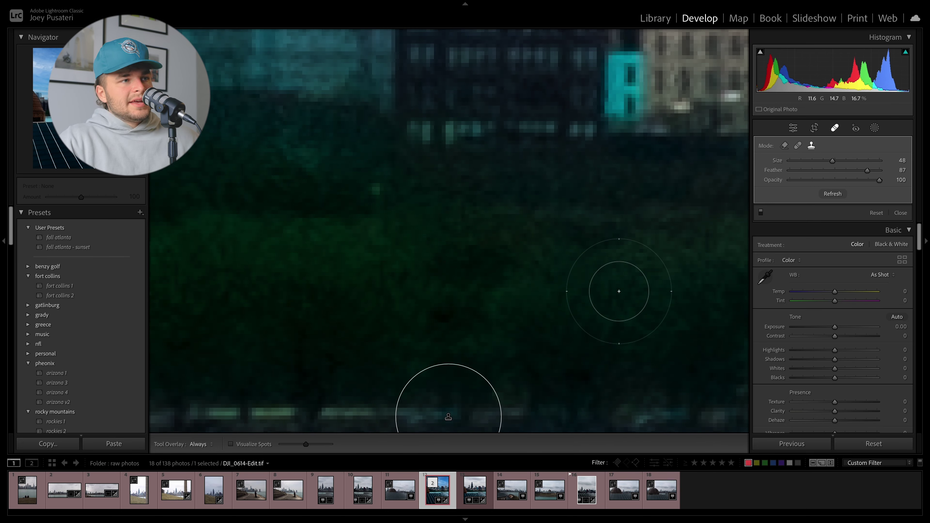
mouse_move(619, 291)
left_mouse_down()
mouse_move(500, 62)
mouse_move(474, 156)
left_mouse_up()
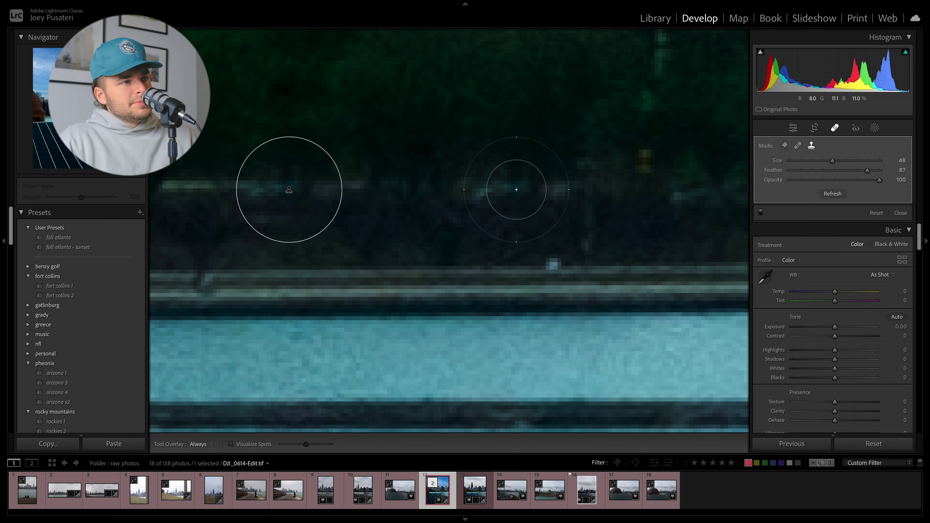
scroll(549, 233, "down", 2)
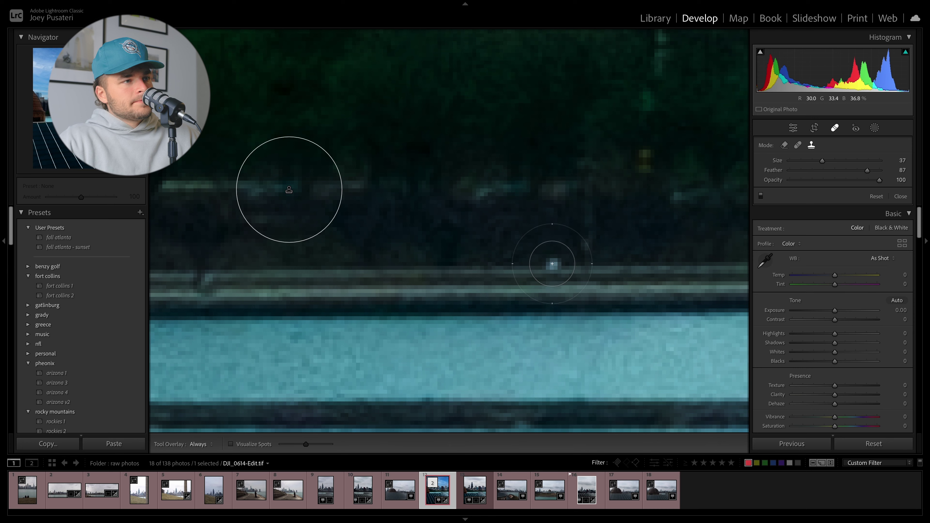
scroll(546, 265, "down", 4)
left_click(527, 264)
scroll(375, 261, "left", 15)
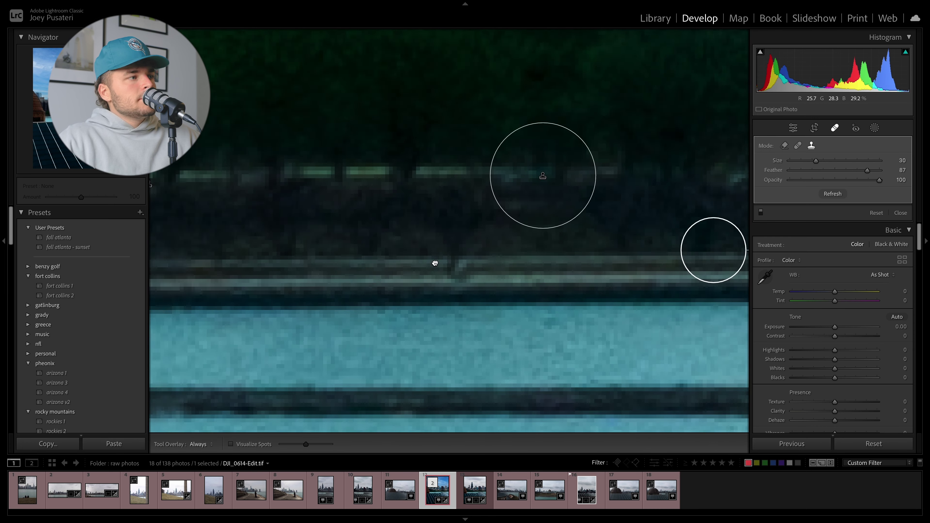
- Clone out the specks along the waterfront path back towards the brick tower with the size 30 brush
left_click(446, 290)
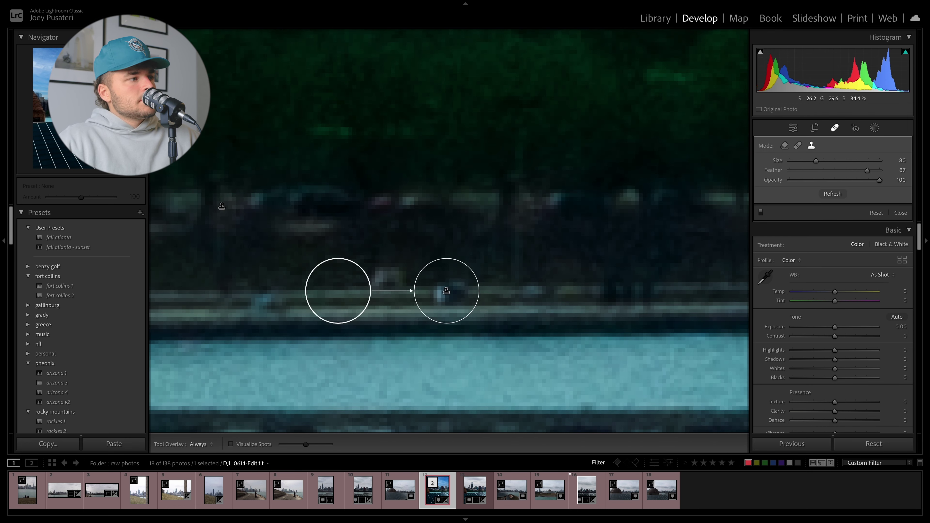
left_click(266, 307)
left_click_drag(274, 305, 713, 284)
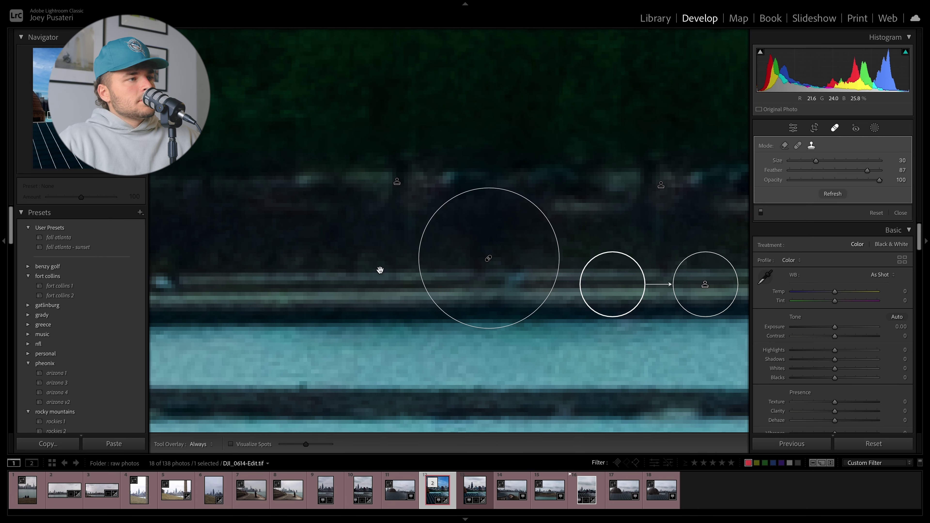
left_click_drag(259, 272, 486, 263)
left_click(398, 271)
- Check the rest of the waterfront path as far as the glass roof structure, leave retouching and view the whole photo
left_click_drag(720, 247, 357, 254)
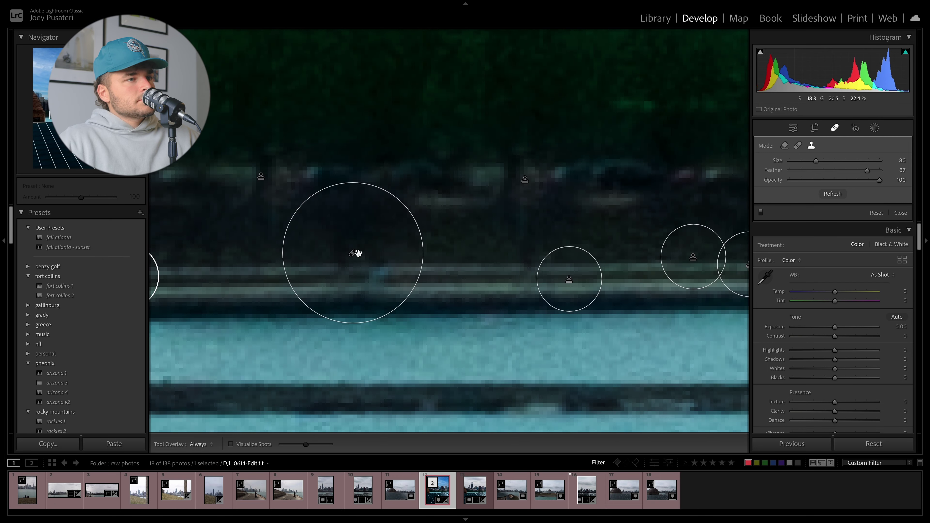
left_click_drag(654, 247, 296, 253)
left_click_drag(621, 258, 363, 265)
mouse_move(652, 257)
left_mouse_down()
mouse_move(357, 256)
mouse_move(401, 268)
mouse_move(380, 251)
mouse_move(311, 255)
left_mouse_up()
mouse_move(674, 247)
left_mouse_down()
mouse_move(447, 229)
mouse_move(304, 246)
left_mouse_up()
left_click_drag(674, 242, 304, 252)
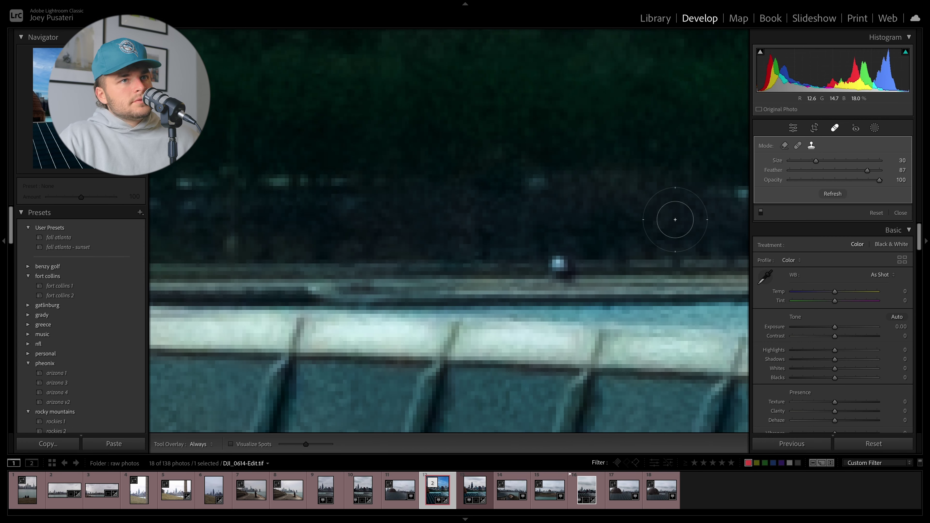
left_click(831, 128)
left_click(596, 346)
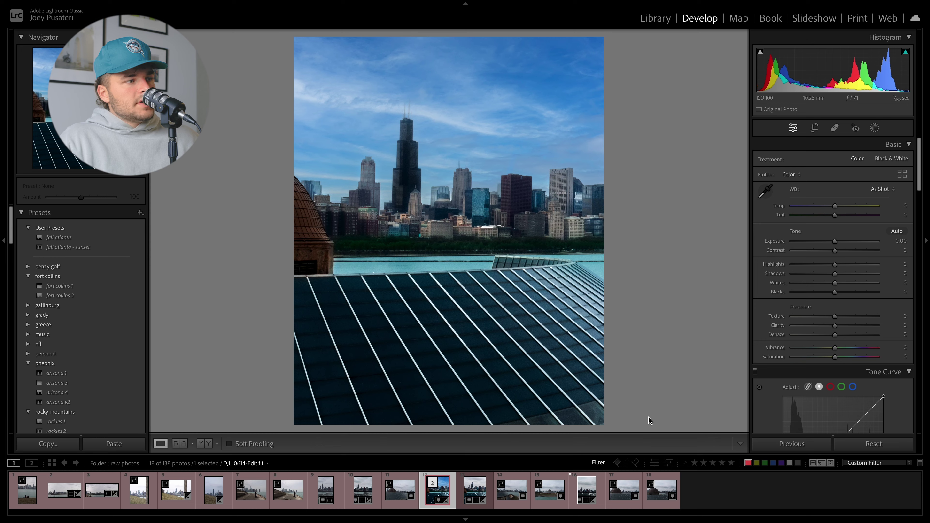
- Inspect the retouched waterfront path and tree line up close, from the glass roof structure back towards the brick tower
key("super+equal")
key("super+equal")
key("super+equal")
key("super+equal")
key("super+equal")
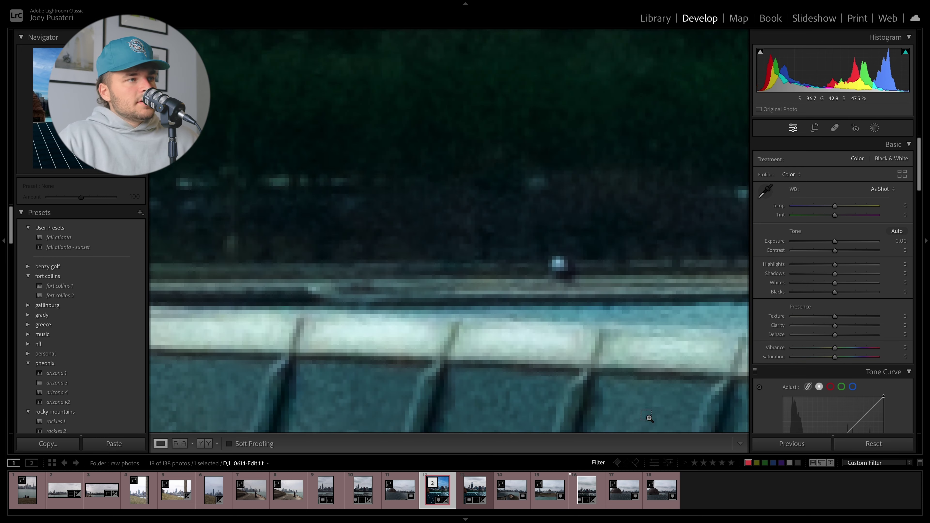
left_click(647, 416)
key("super+equal")
key("super+equal")
key("super+equal")
key("super+equal")
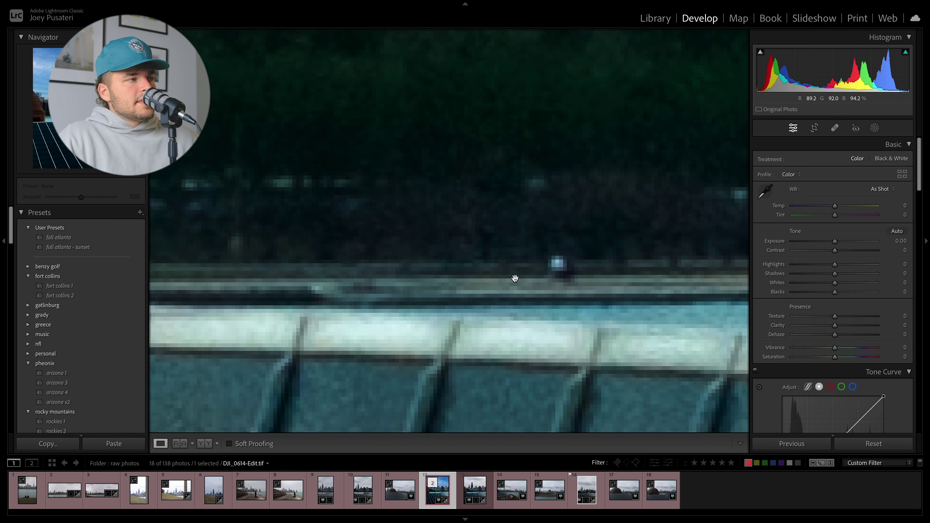
key("super+minus")
key("super+minus")
key("super+minus")
key("super+minus")
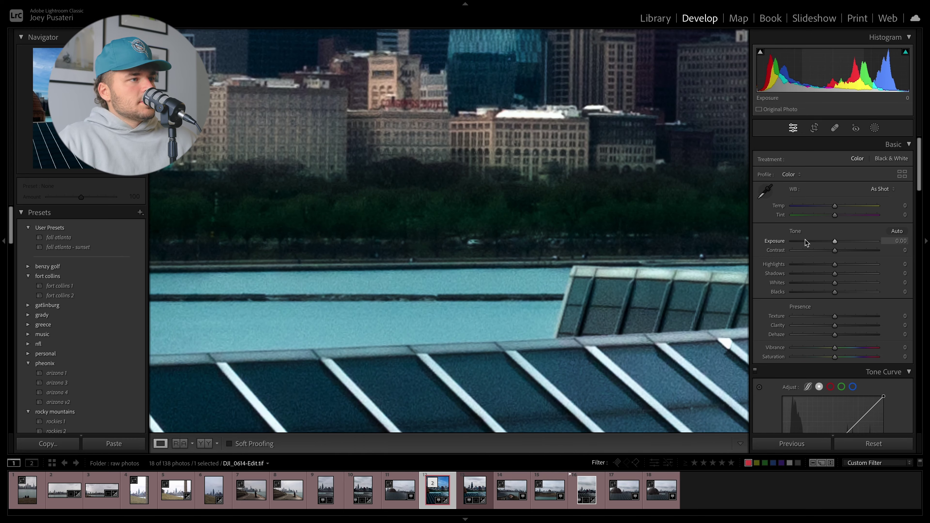
left_click(454, 214)
left_click_drag(351, 279, 764, 312)
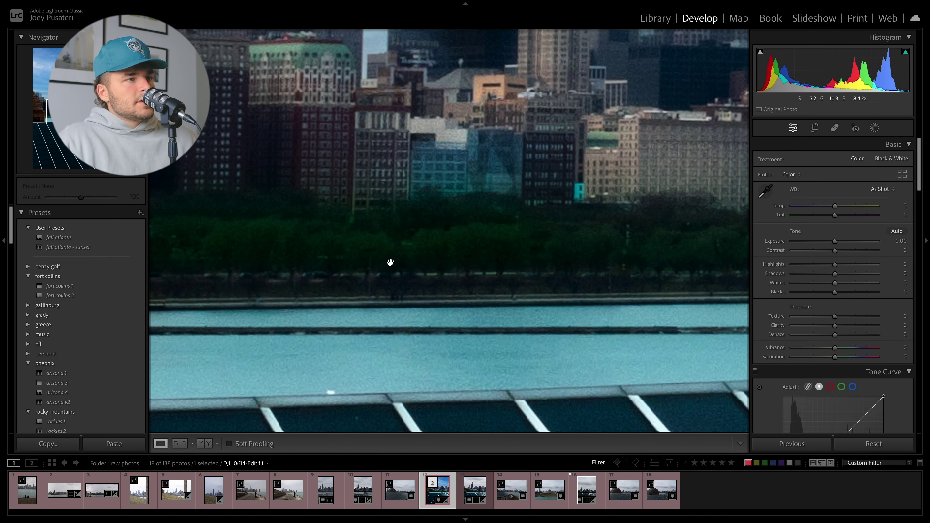
left_click_drag(390, 263, 587, 263)
left_click(638, 255)
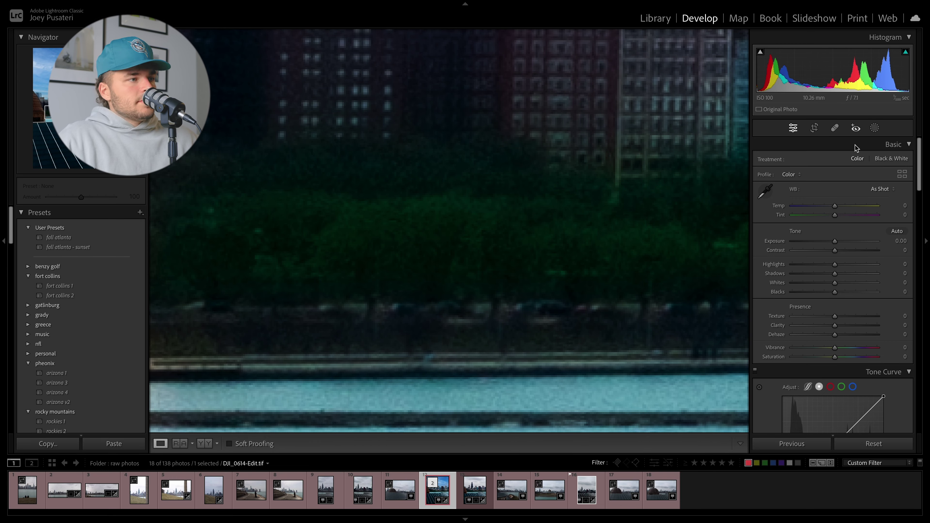
- Clone over the bright specks below the tree line beside the brick tower with a size 45 brush
key("q")
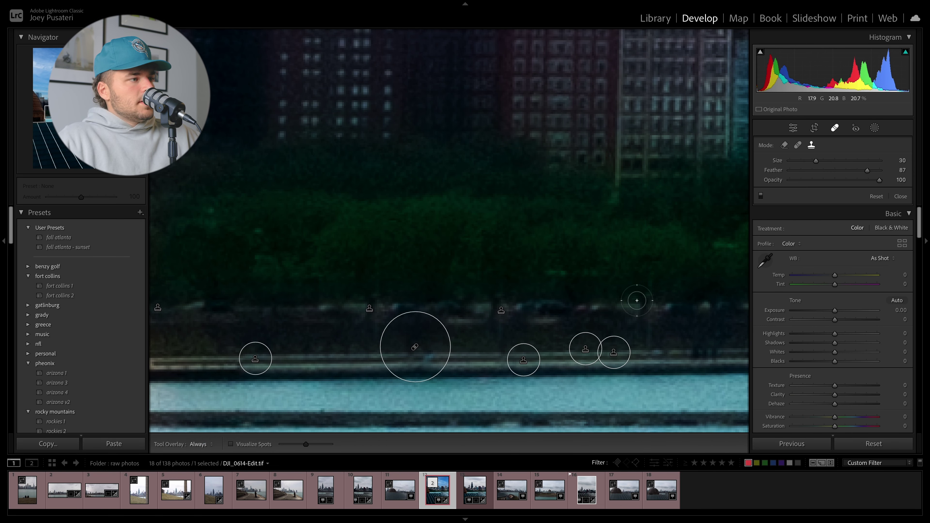
scroll(677, 213, "up", 2)
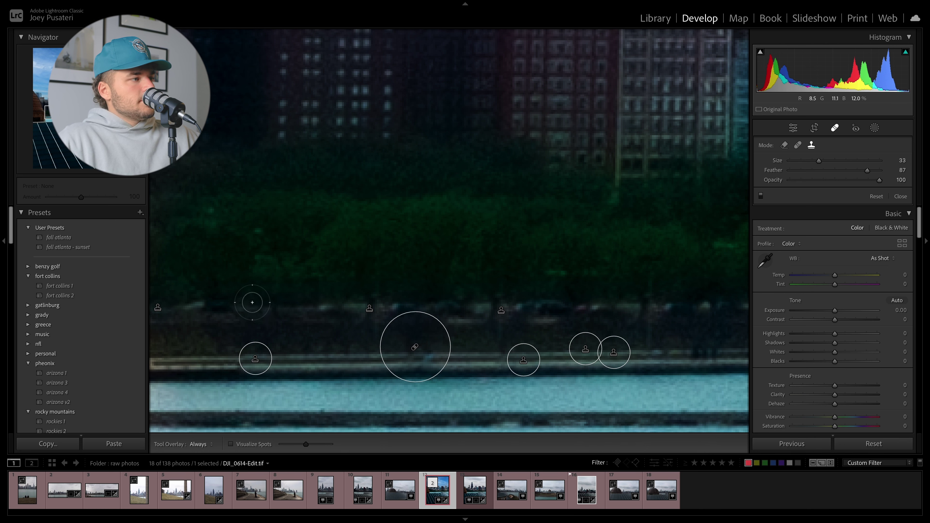
scroll(252, 312, "up", 4)
left_click_drag(267, 314, 484, 285)
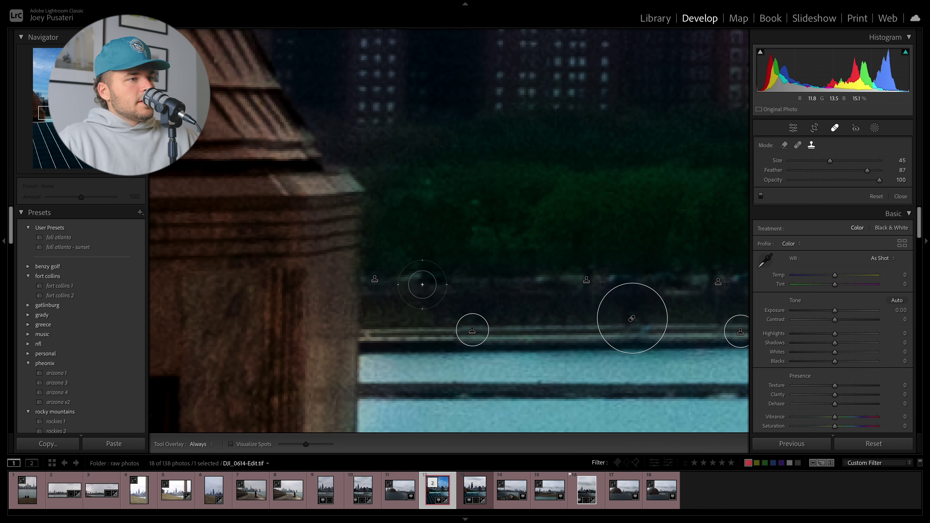
left_click(407, 278)
mouse_move(550, 274)
left_mouse_down()
mouse_move(442, 311)
mouse_move(430, 303)
left_mouse_up()
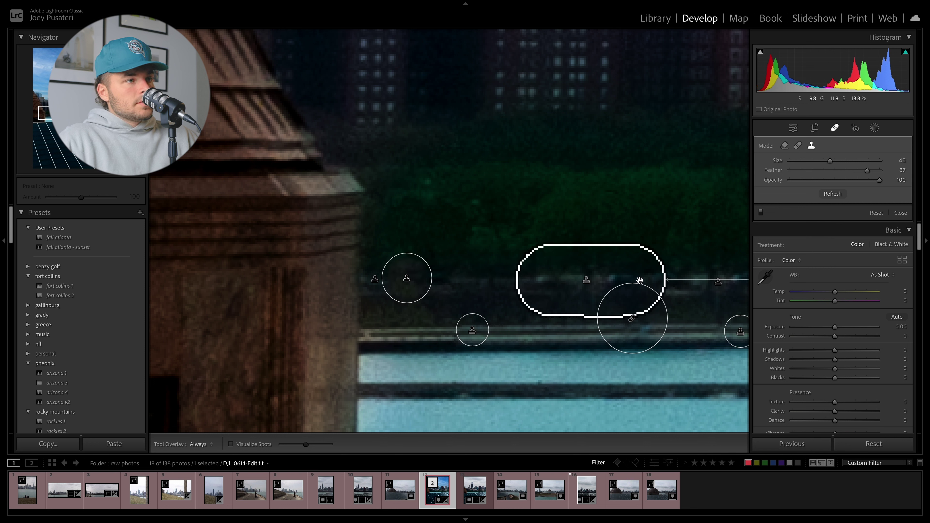
left_click_drag(494, 282, 636, 279)
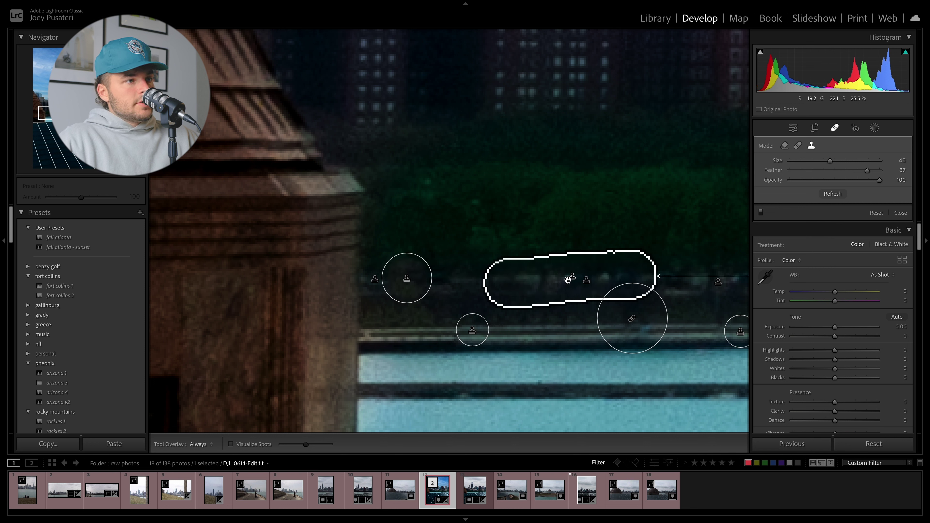
mouse_move(547, 281)
left_mouse_down()
mouse_move(550, 295)
mouse_move(549, 283)
left_mouse_up()
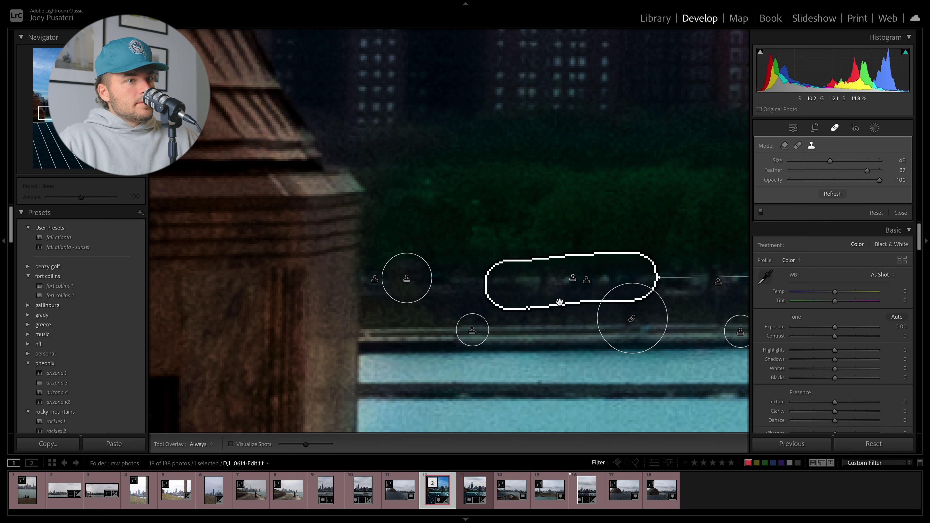
- Clone out the specks below the trees farther from the brick tower with a size 65 brush, undoing the stray spot
left_click_drag(698, 287, 571, 288)
left_click_drag(713, 289, 404, 308)
mouse_move(579, 303)
left_mouse_down()
mouse_move(393, 303)
mouse_move(634, 302)
left_mouse_up()
key("ctrl+z")
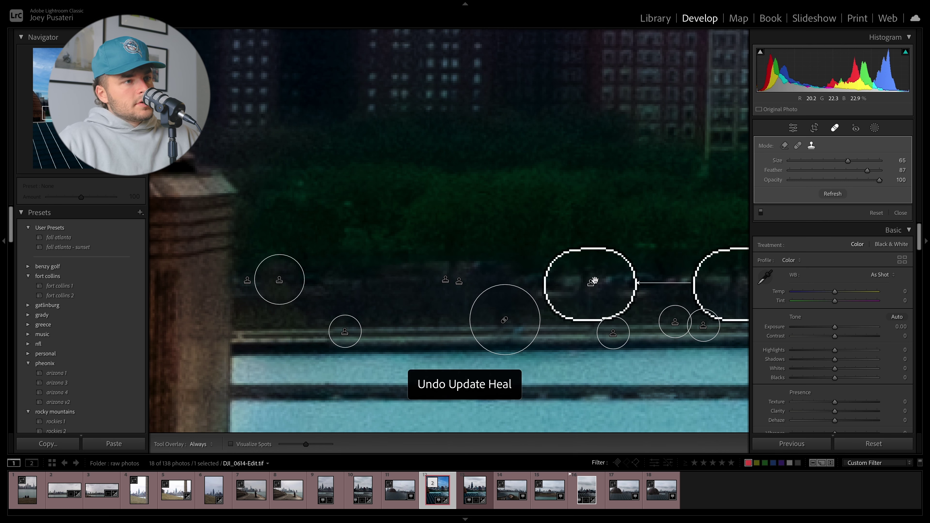
mouse_move(566, 280)
left_mouse_down()
mouse_move(644, 280)
mouse_move(519, 298)
left_mouse_up()
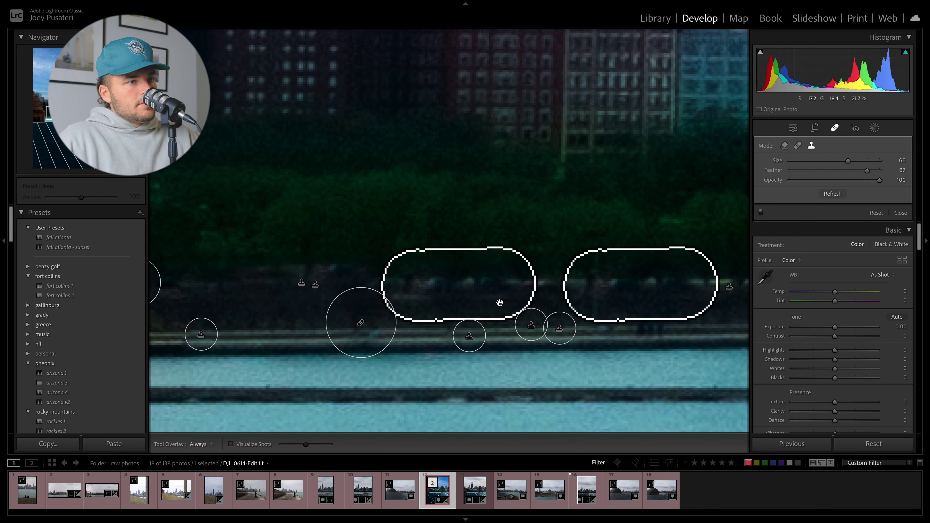
key("slash")
left_click(650, 299)
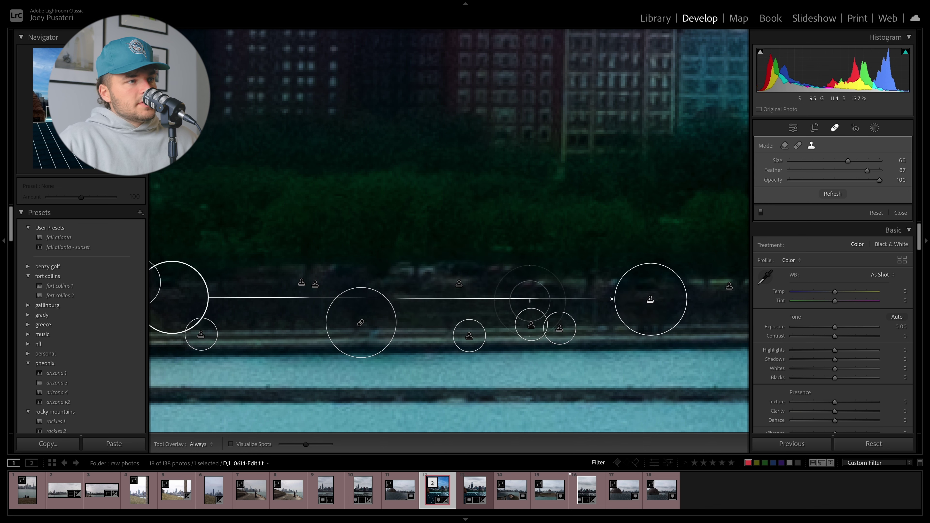
key("ctrl+z")
- Continue cloning the next stretch beneath the tree line towards the glass roof with the size 65 brush
left_click_drag(548, 300, 366, 293)
left_click_drag(540, 288, 615, 287)
left_click_drag(736, 290, 426, 293)
left_click_drag(653, 275, 357, 278)
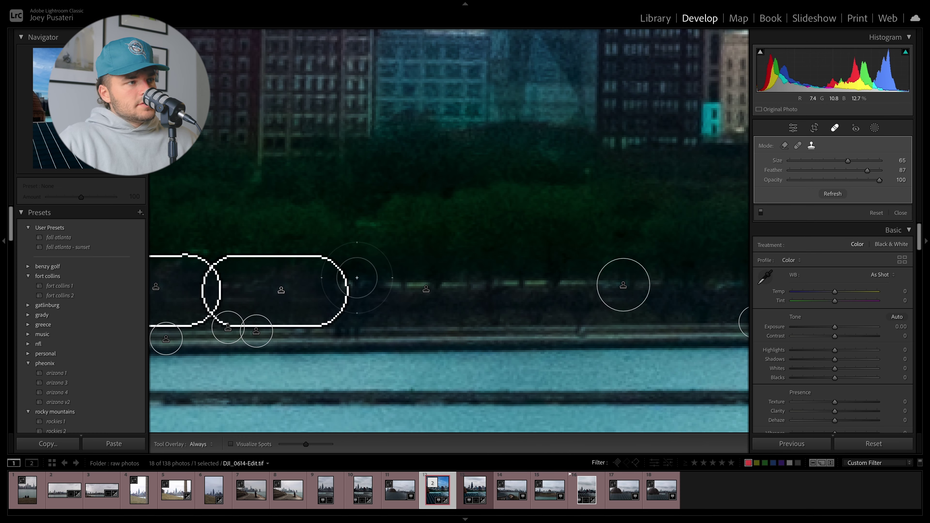
- Delete the existing clone spot over the bright line beneath the trees and clone that stretch again with the size 65 brush
left_click(426, 288)
left_click_drag(426, 288, 495, 289)
key("ctrl+z")
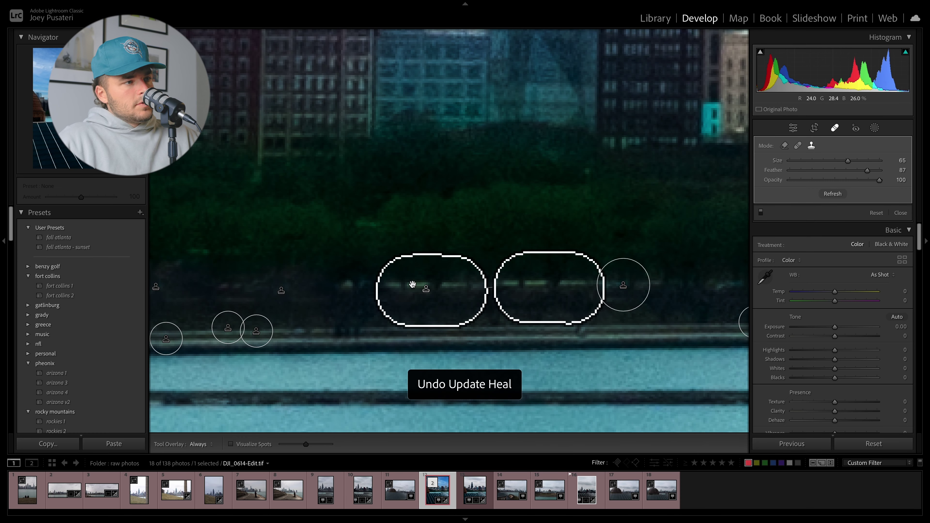
key("Delete")
left_click_drag(390, 282, 617, 282)
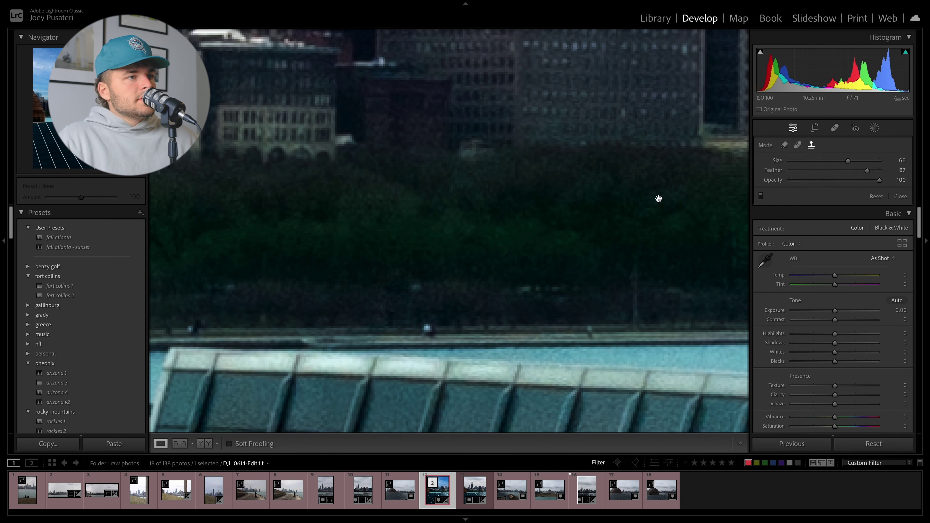
- Leave retouching, view the whole photo and compare it with its before state and with the original DJI_0614.DNG
key("q")
left_click(643, 245)
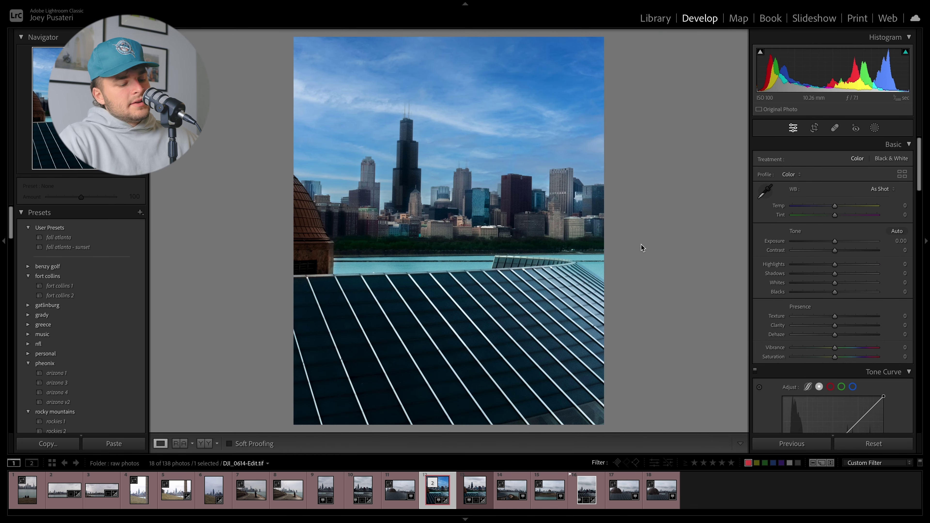
key("backslash")
key("backslash")
key("backslash")
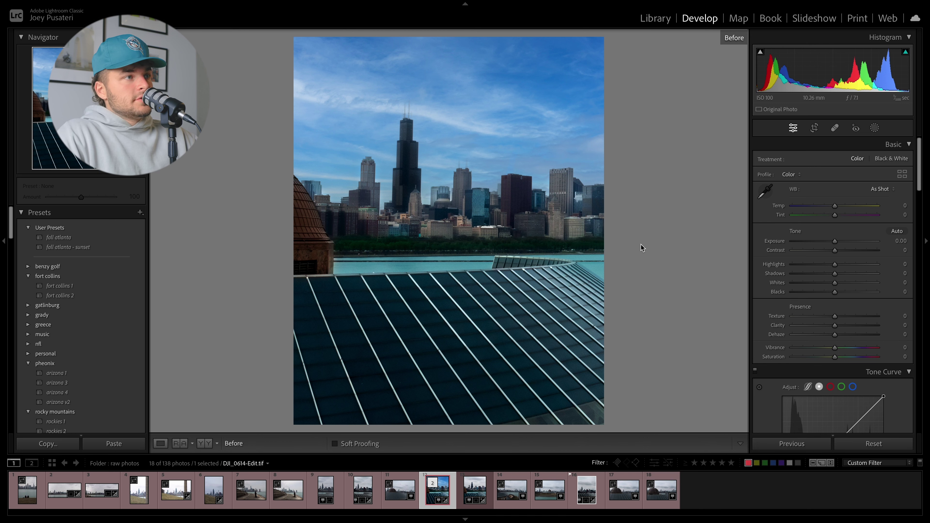
key("Right")
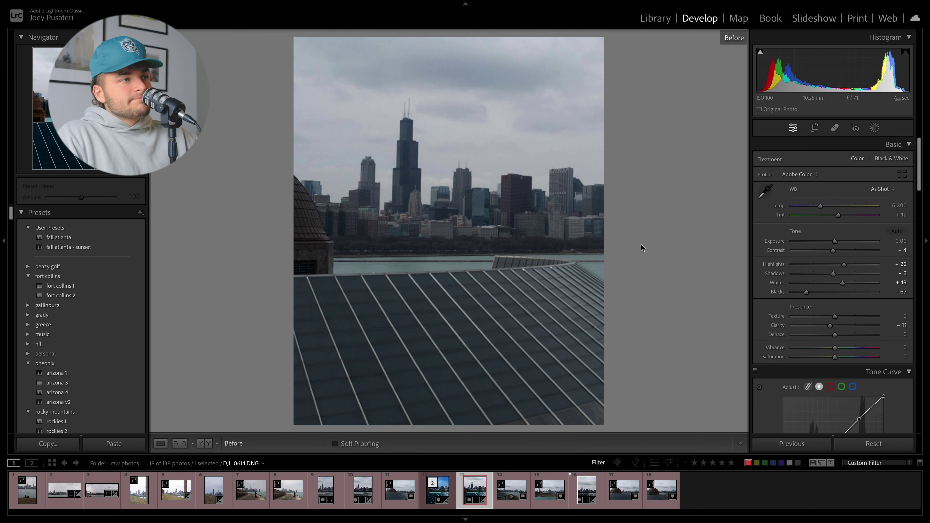
key("Left")
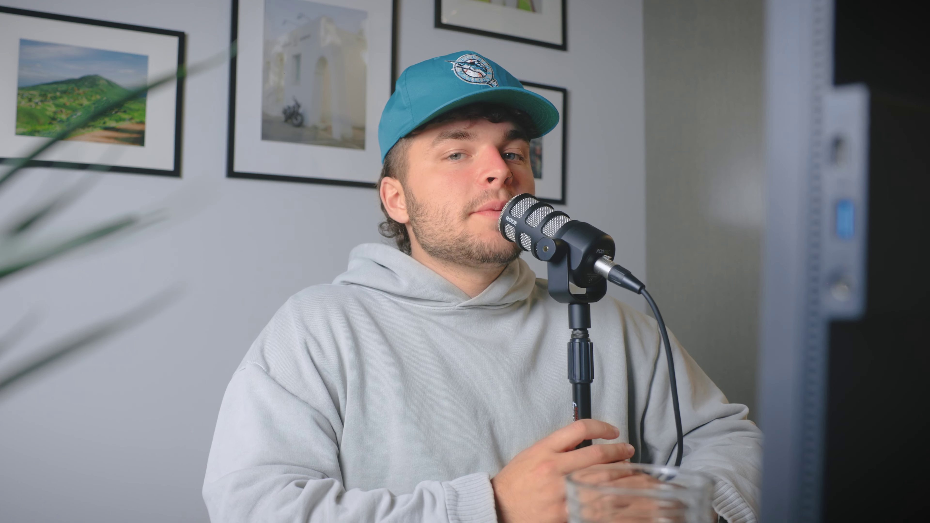